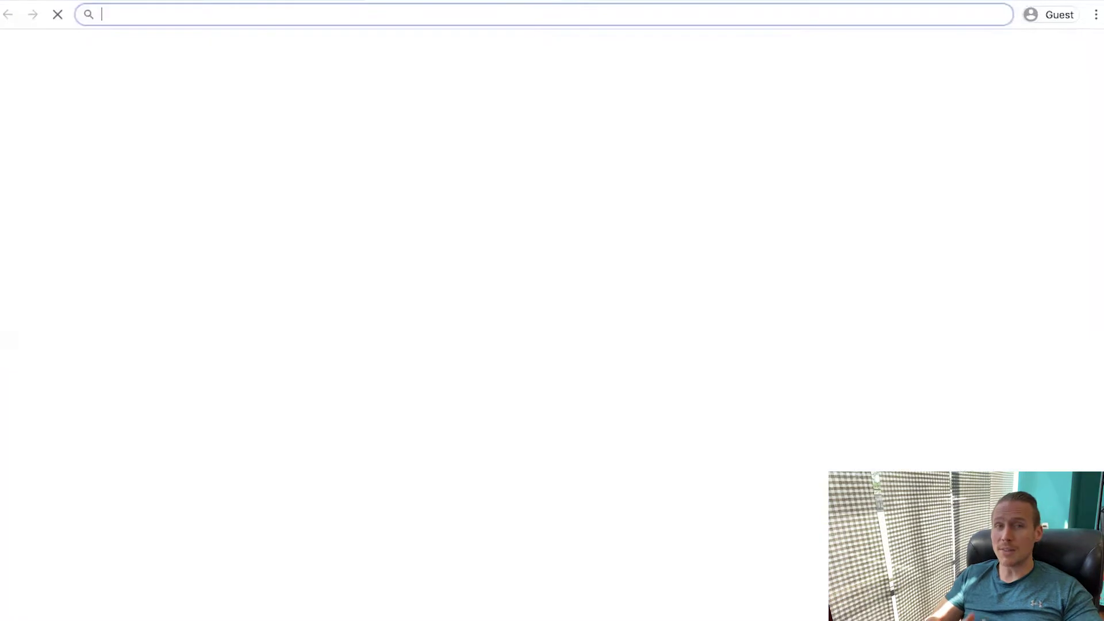
# Go to boostertheme.com and scroll through the Booster theme site
pyautogui.write('booster')
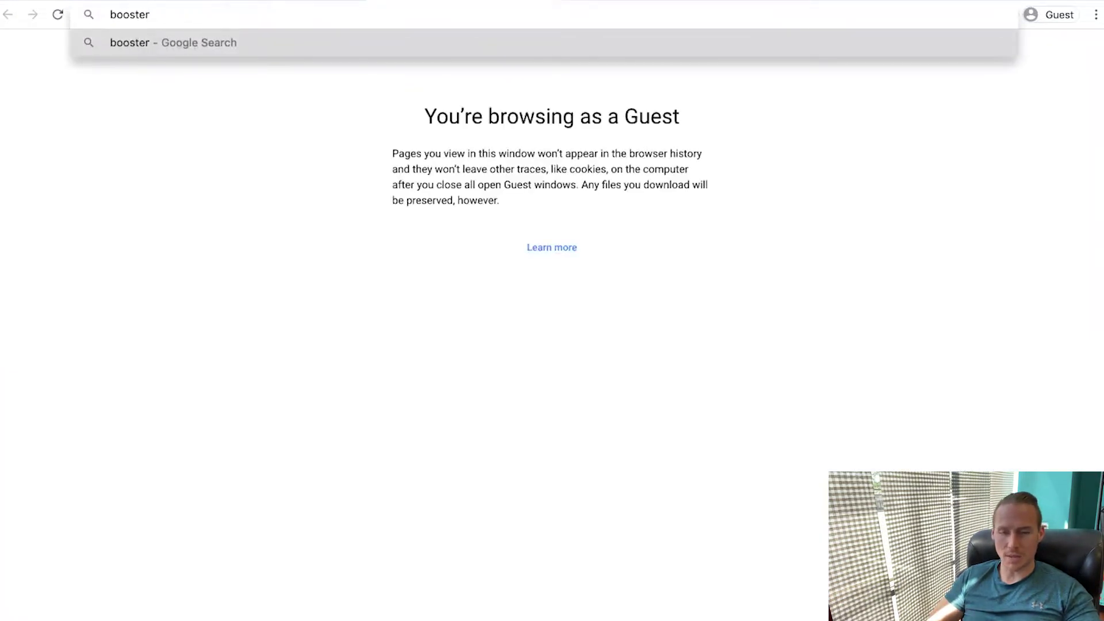
pyautogui.write('theme.com')
pyautogui.press('Return')
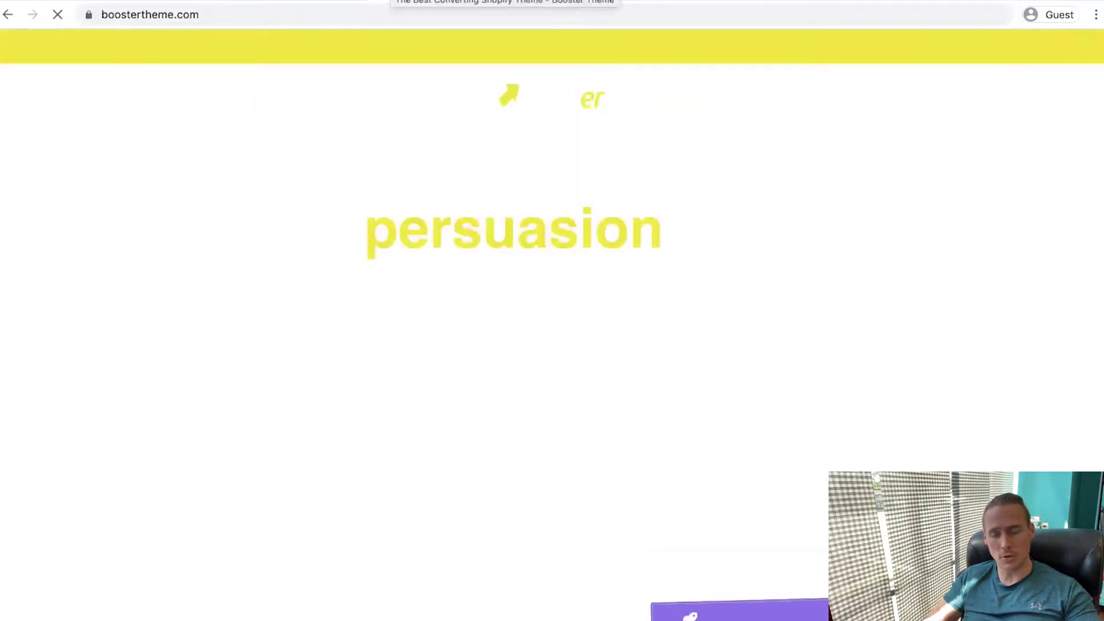
pyautogui.scroll(-5, 141, 248)
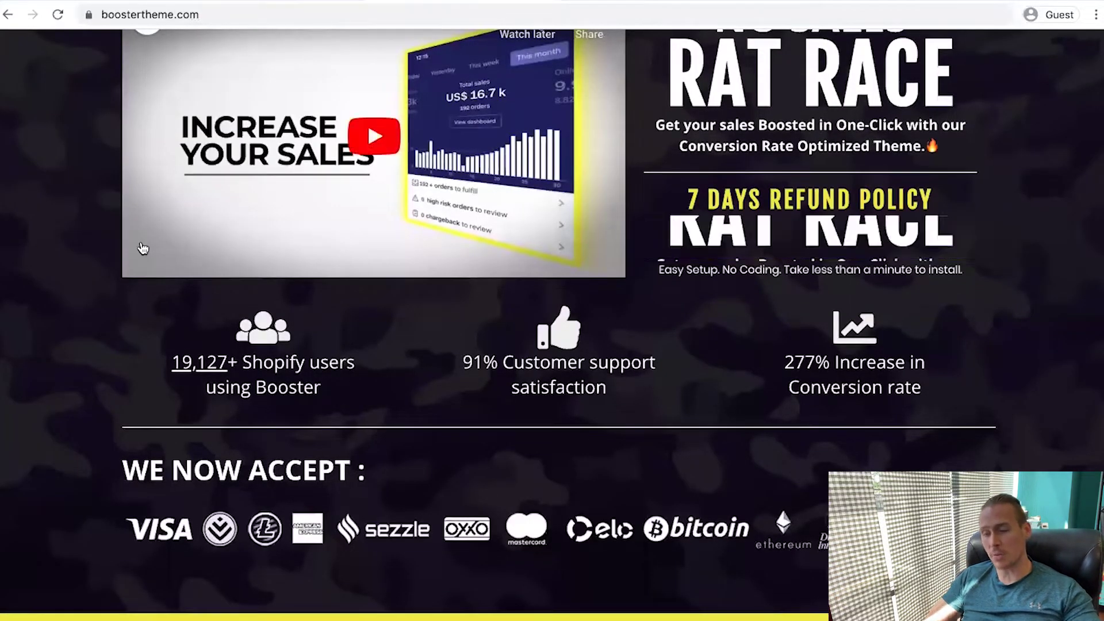
pyautogui.scroll(3, 113, 402)
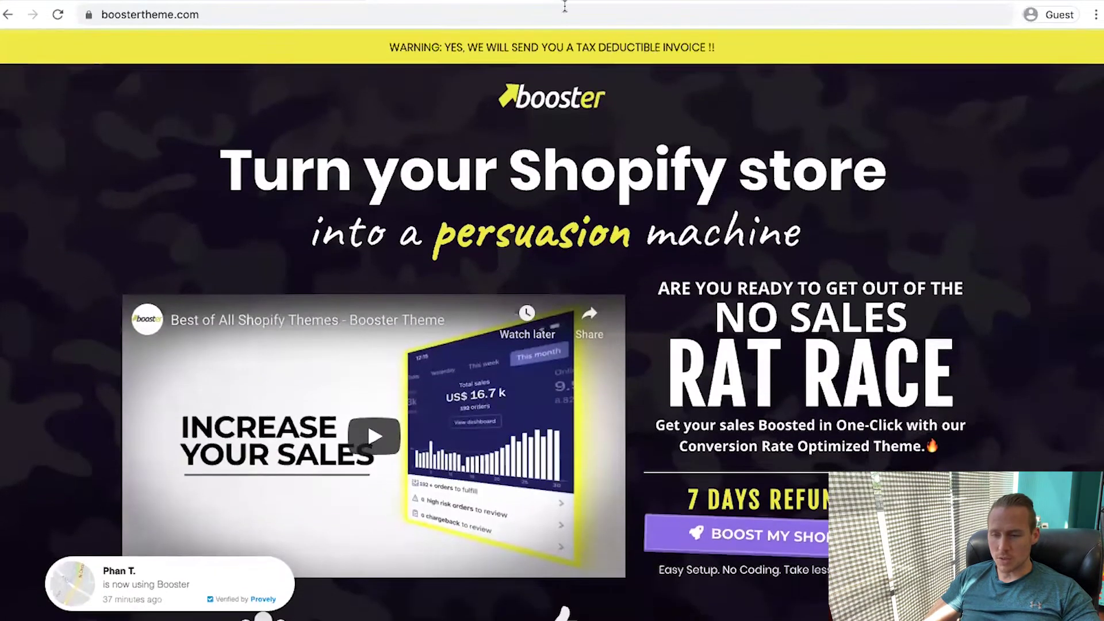
pyautogui.moveTo(549, 2)
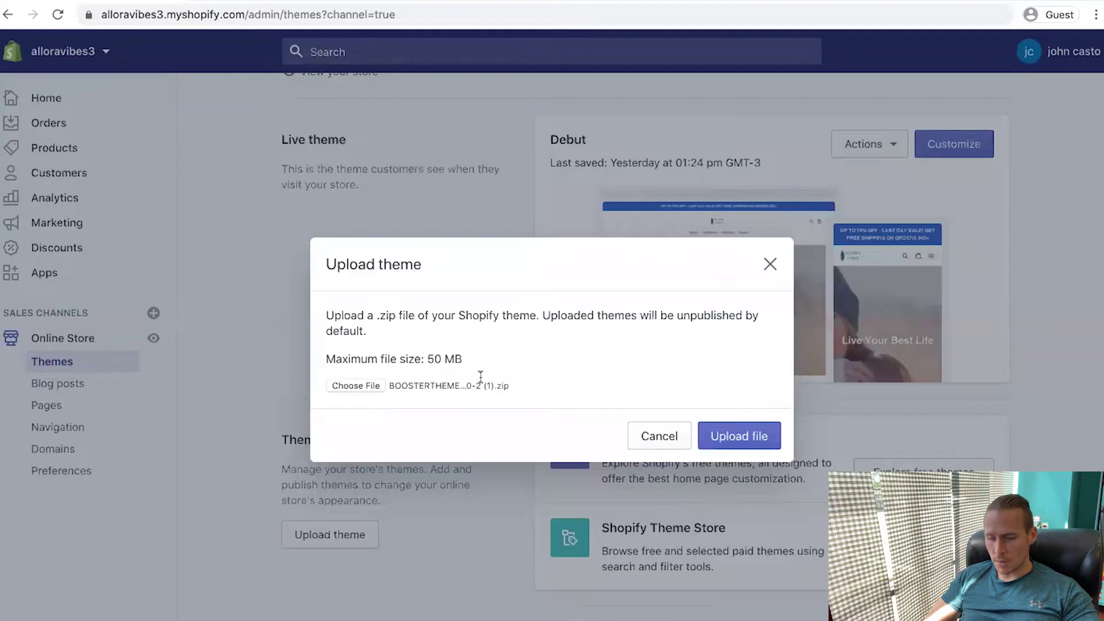
# Upload the Booster theme zip and publish it as the live theme
pyautogui.click(734, 438)
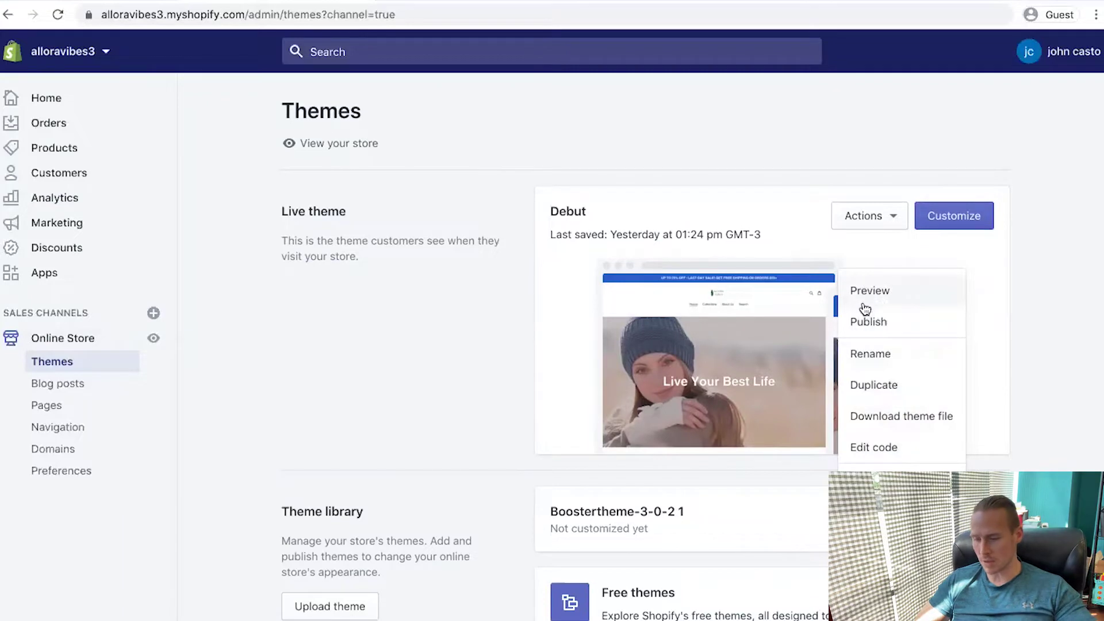
pyautogui.click(868, 322)
pyautogui.click(746, 515)
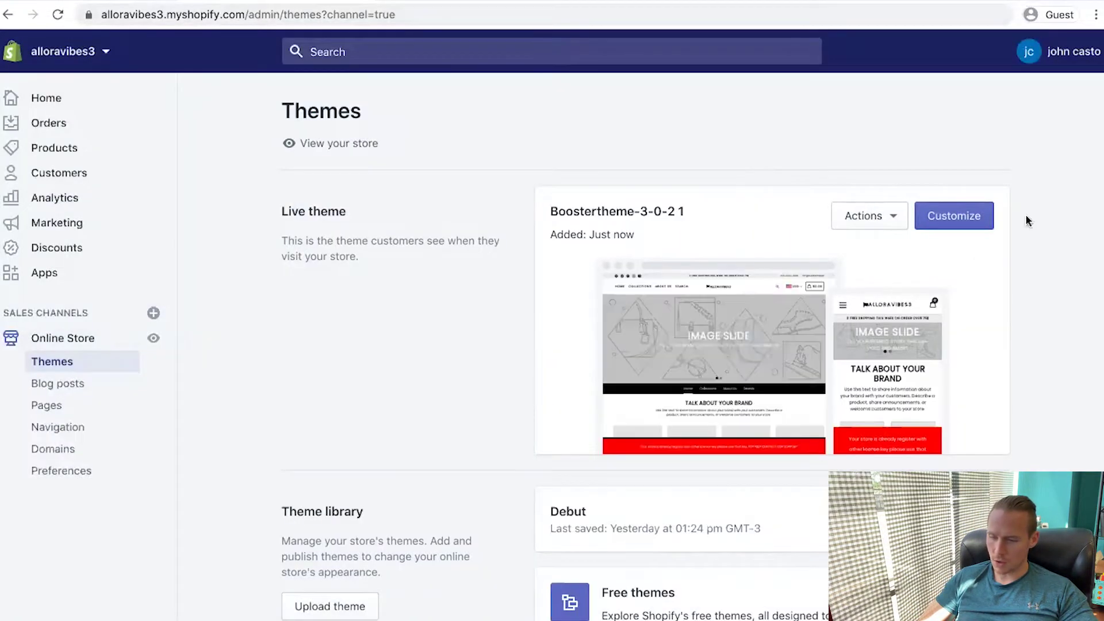
# Open the header settings in the Booster theme editor, then start a new browser tab
pyautogui.click(946, 226)
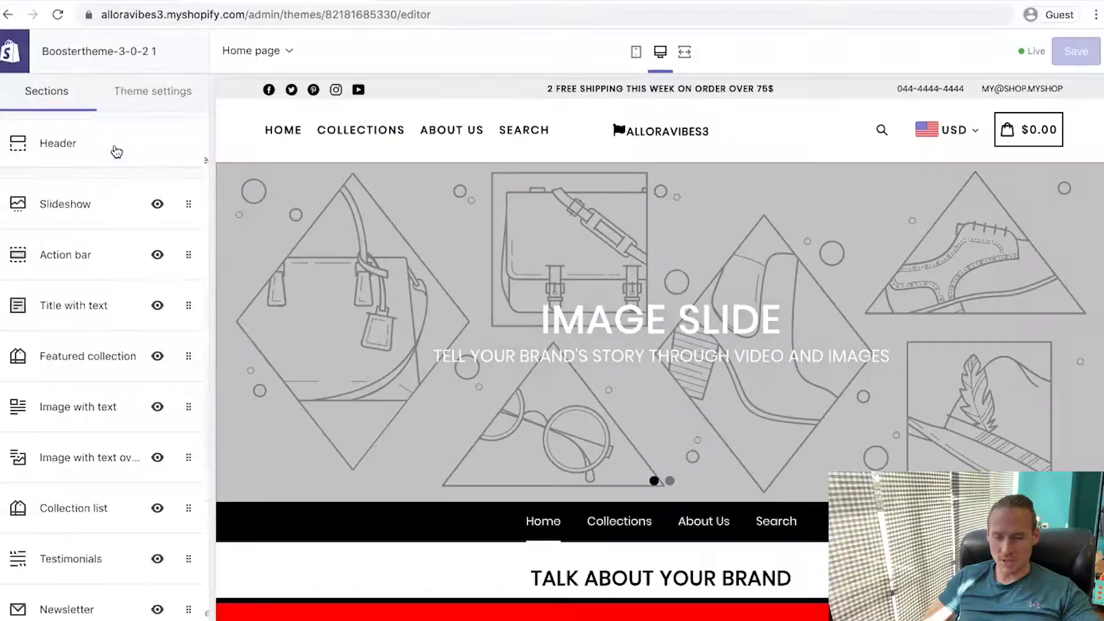
pyautogui.click(115, 149)
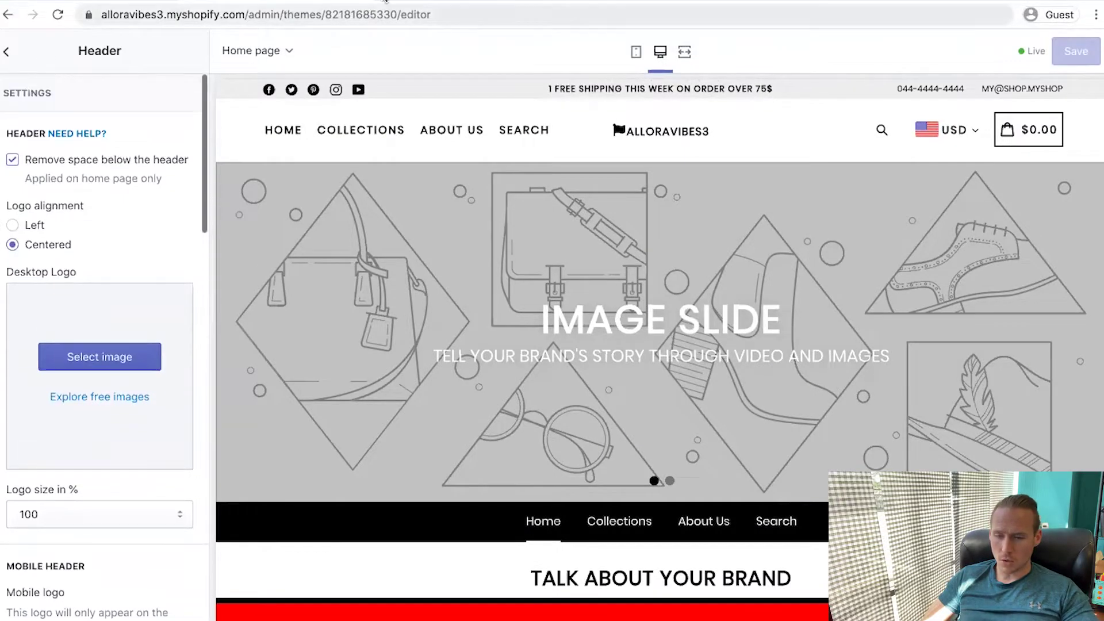
pyautogui.hotkey('ctrl', 't')
# Load canva.com and go to the Canva log-in page
pyautogui.write('canva.com')
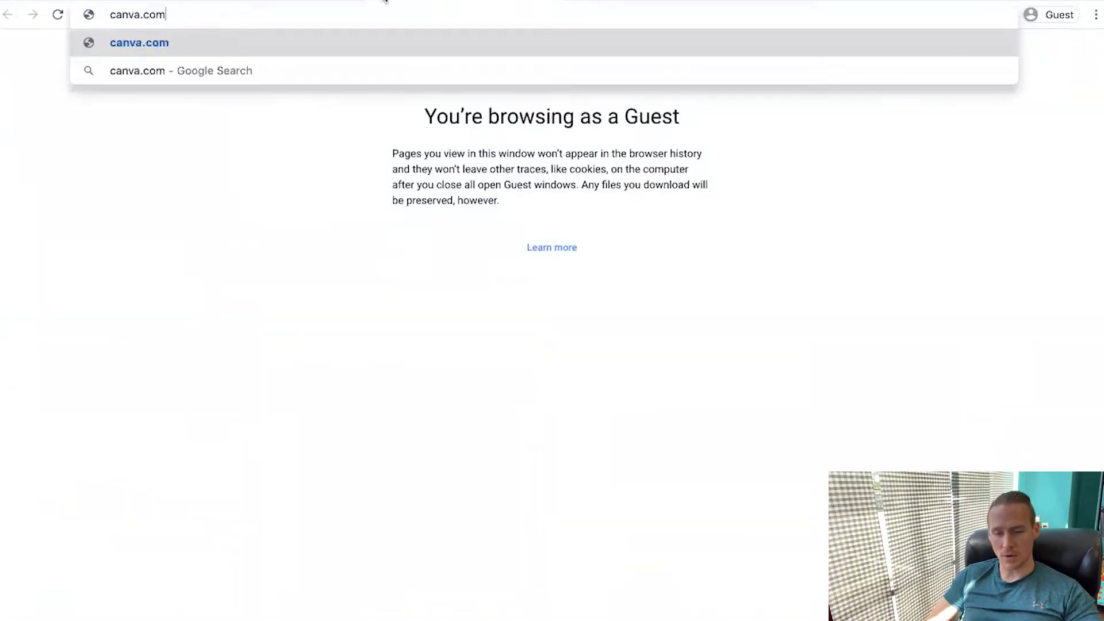
pyautogui.press('Return')
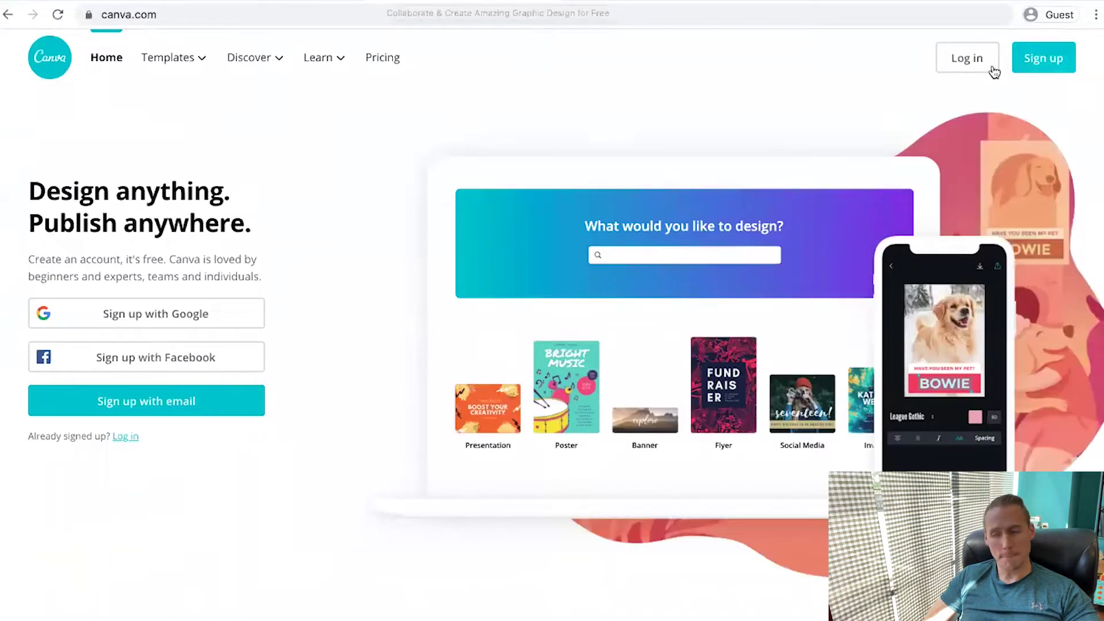
pyautogui.click(967, 58)
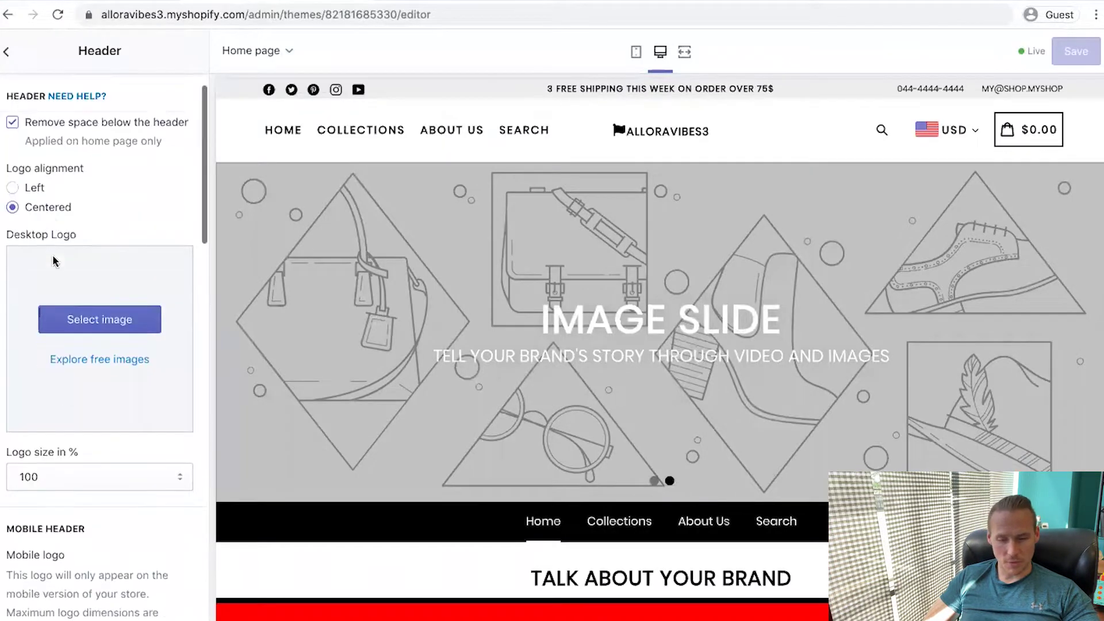
pyautogui.scroll(-1, 52, 262)
pyautogui.scroll(2, 53, 261)
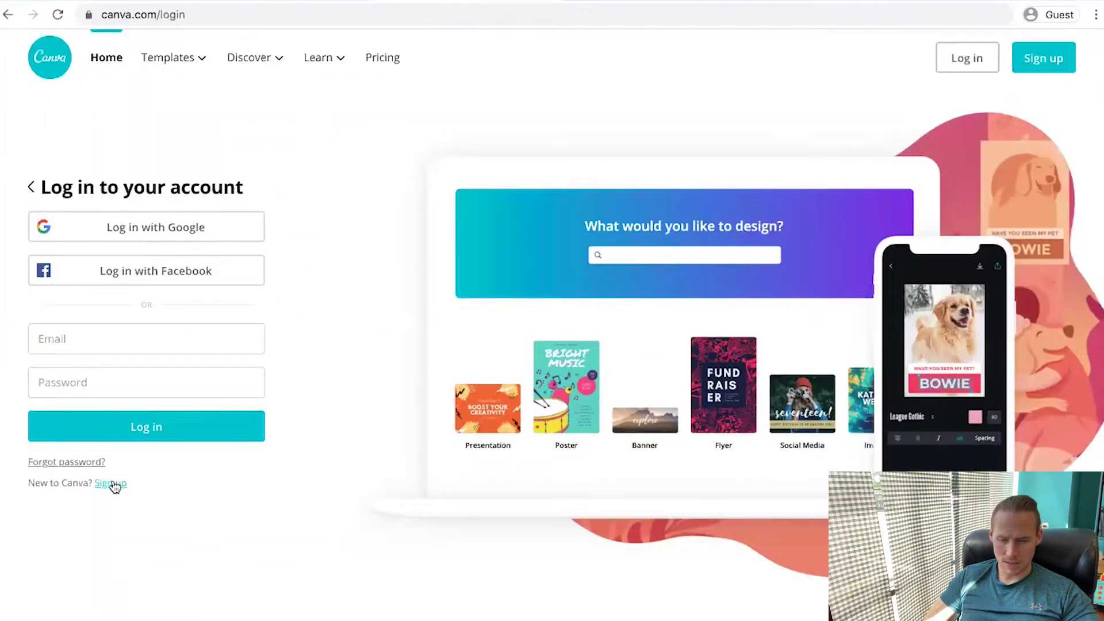
# Sign up for a new Canva account, replacing the too-weak password with a stronger one
pyautogui.click(111, 483)
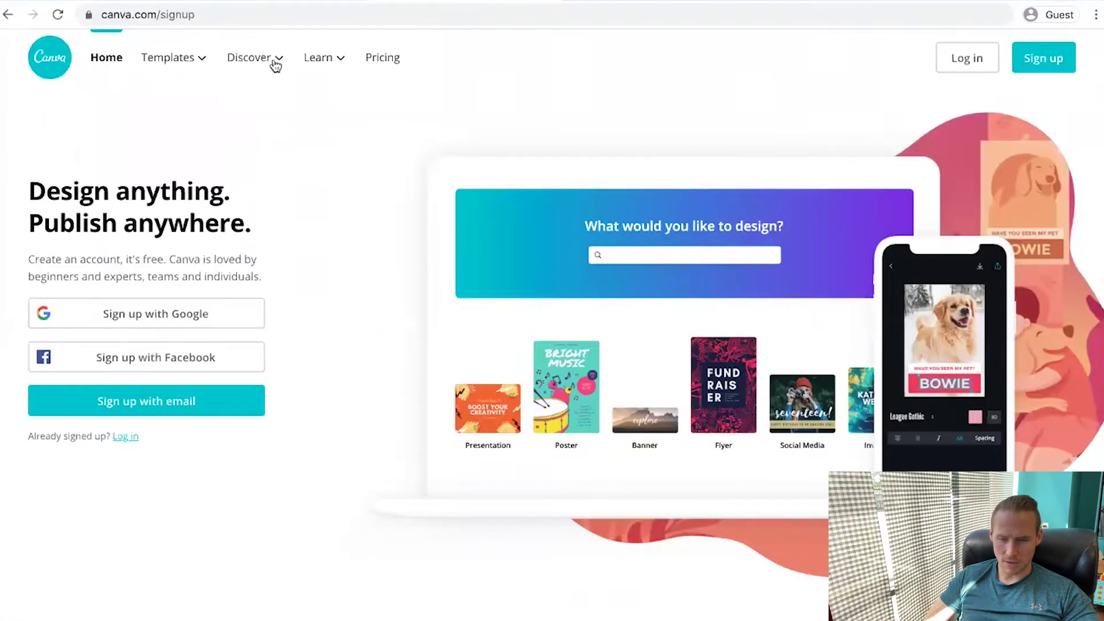
pyautogui.click(127, 437)
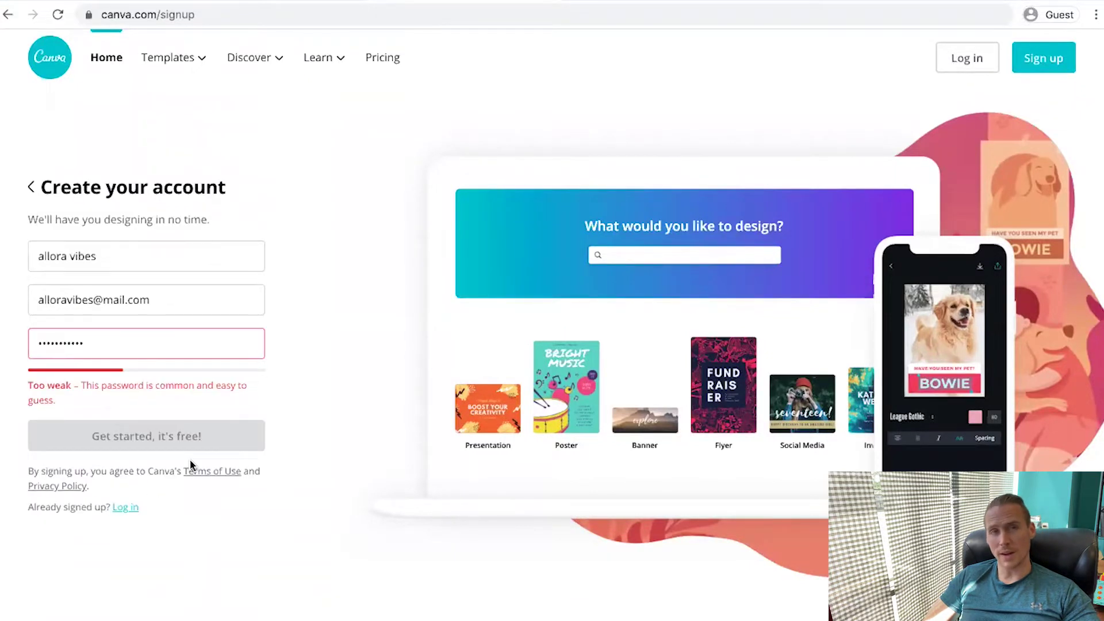
pyautogui.hotkey('ctrl', 'a')
pyautogui.press('BackSpace')
pyautogui.write('••••••')
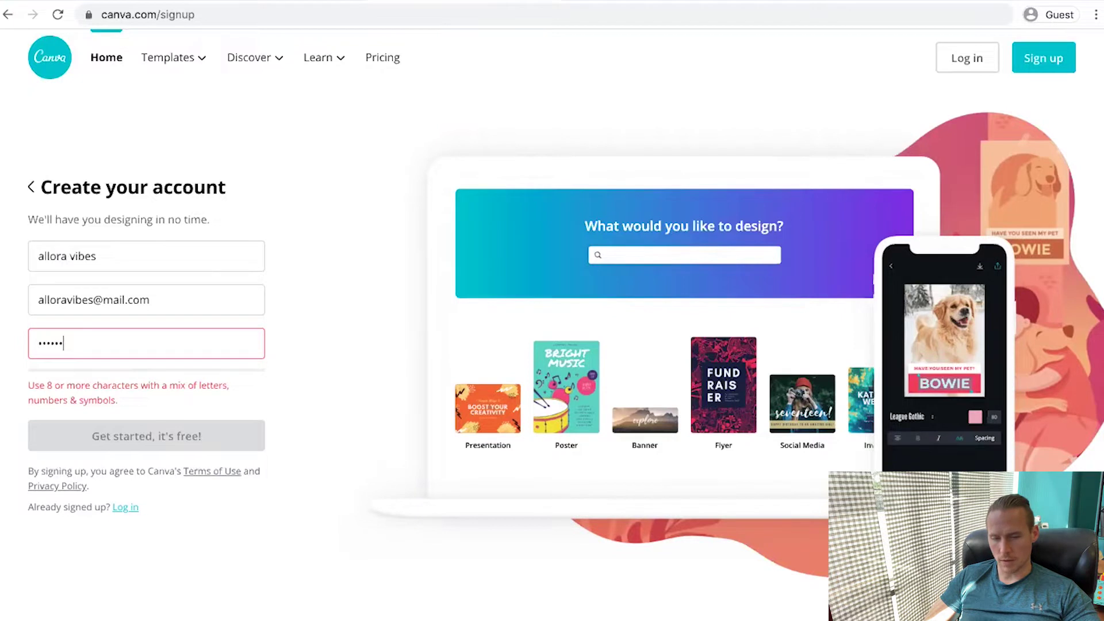
pyautogui.write('••••••••••')
pyautogui.click(145, 420)
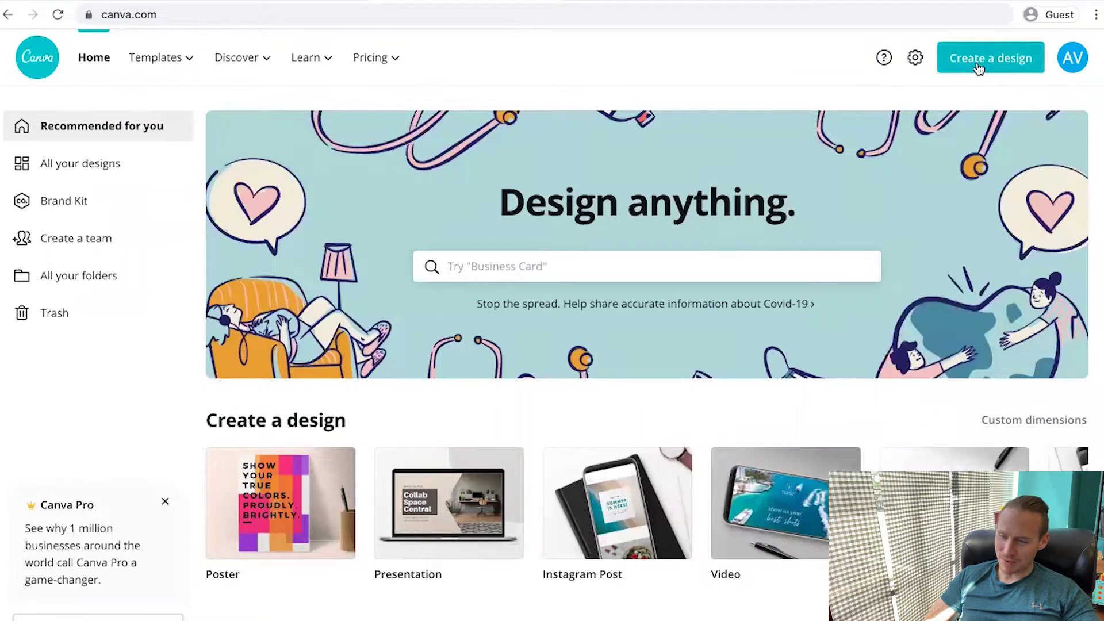
# Create a new 800 × 800 px custom-size Canva design
pyautogui.click(978, 68)
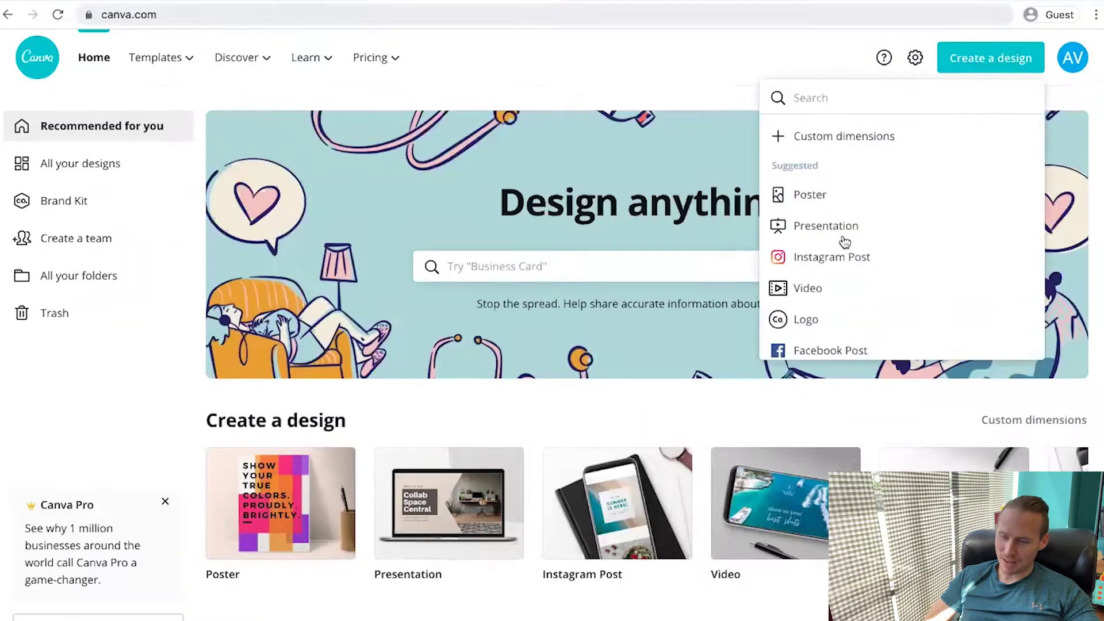
pyautogui.click(805, 136)
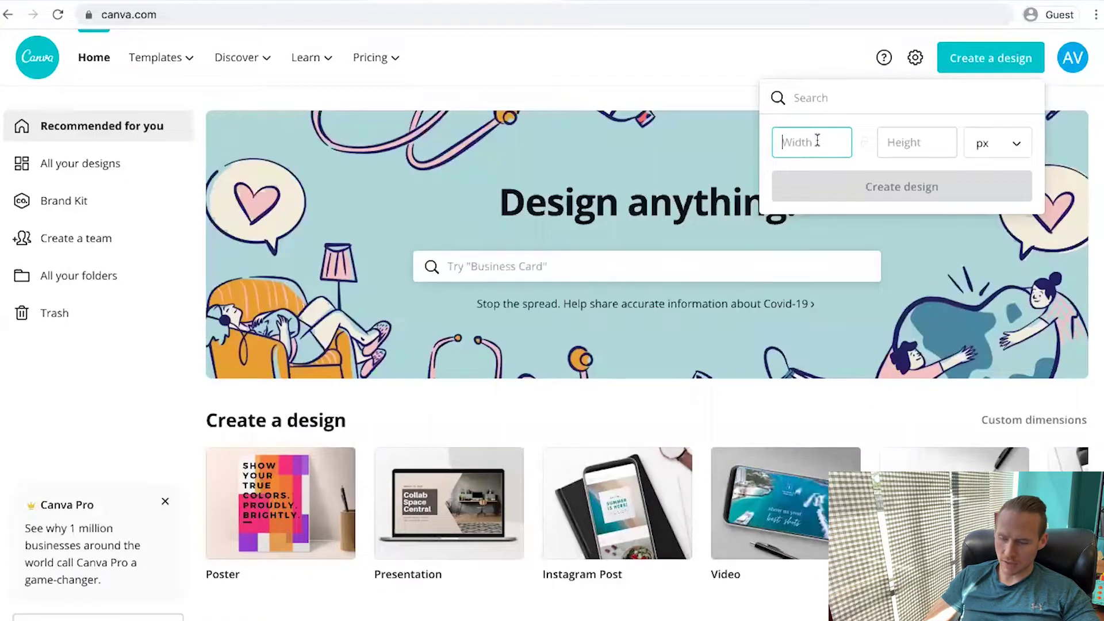
pyautogui.write('800')
pyautogui.click(931, 142)
pyautogui.write('800')
pyautogui.press('Return')
pyautogui.click(1077, 373)
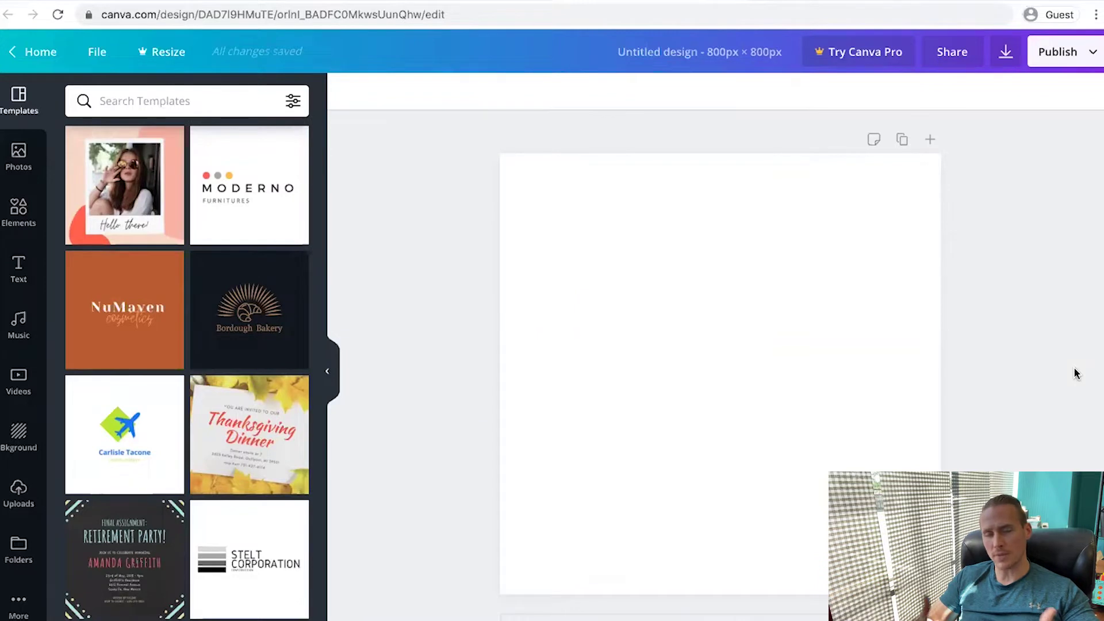
# Add the Wild SALE text combination, change SALE to VIBES and delete the UP TO 50% OFF! line
pyautogui.click(20, 268)
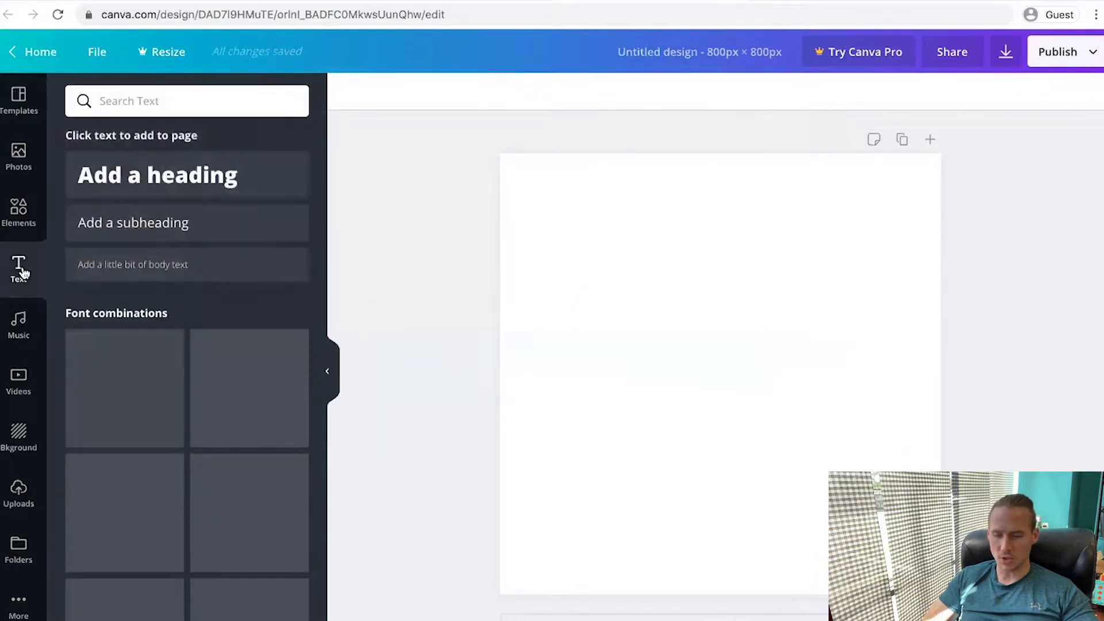
pyautogui.scroll(-3, 154, 368)
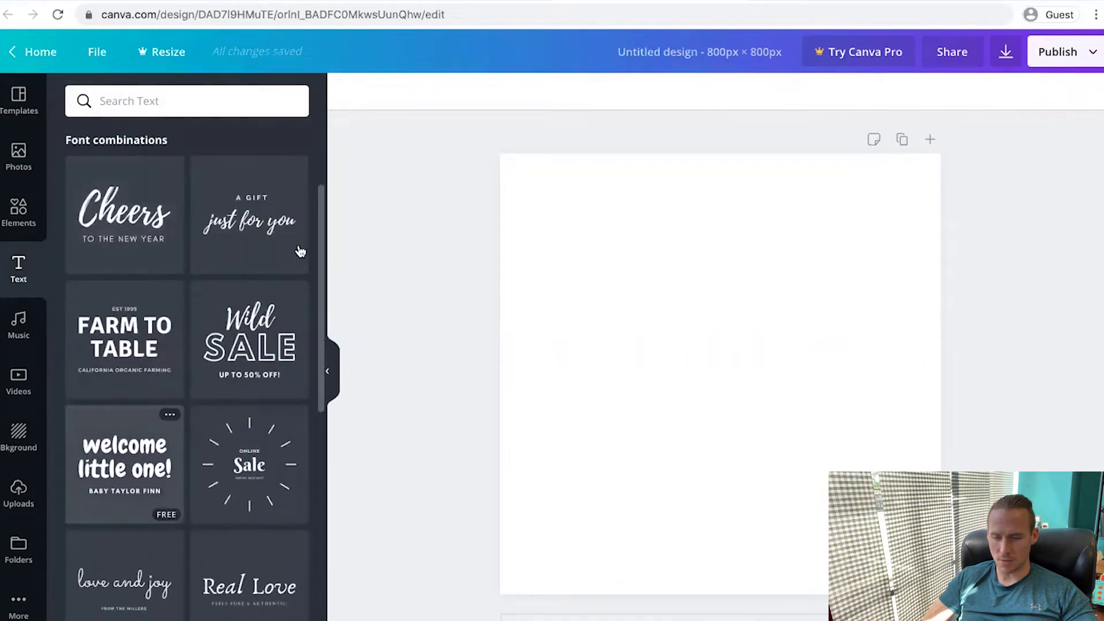
pyautogui.moveTo(676, 361); pyautogui.dragTo(679, 363)
pyautogui.doubleClick(724, 391)
pyautogui.write('VIBES')
pyautogui.click(790, 466)
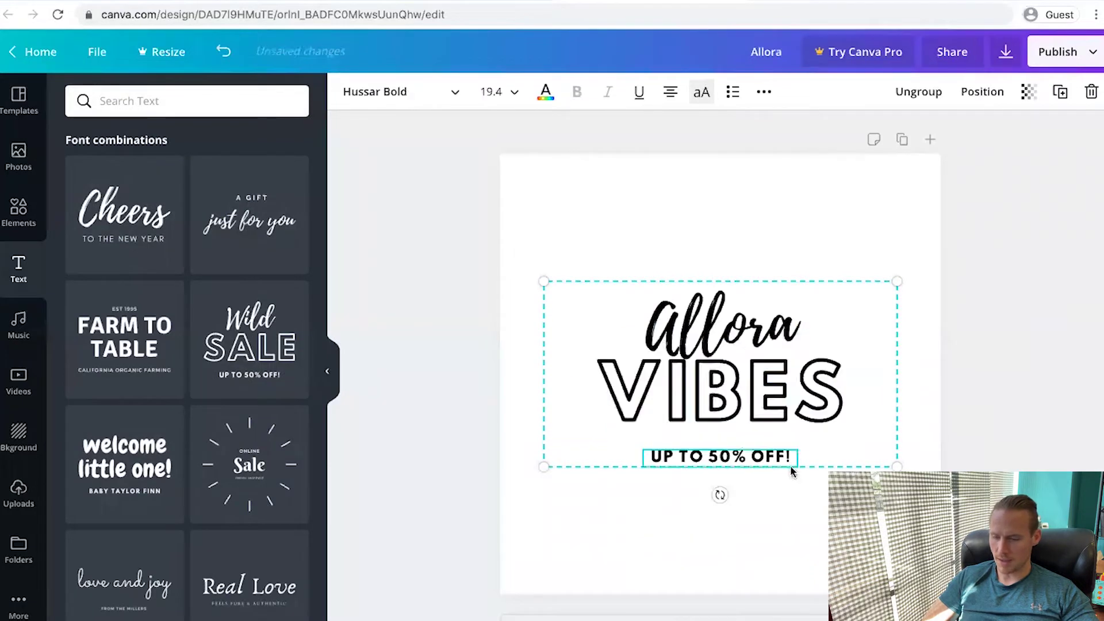
pyautogui.press('Delete')
# Colour both the Allora and VIBES words dark blue
pyautogui.doubleClick(720, 328)
pyautogui.click(546, 92)
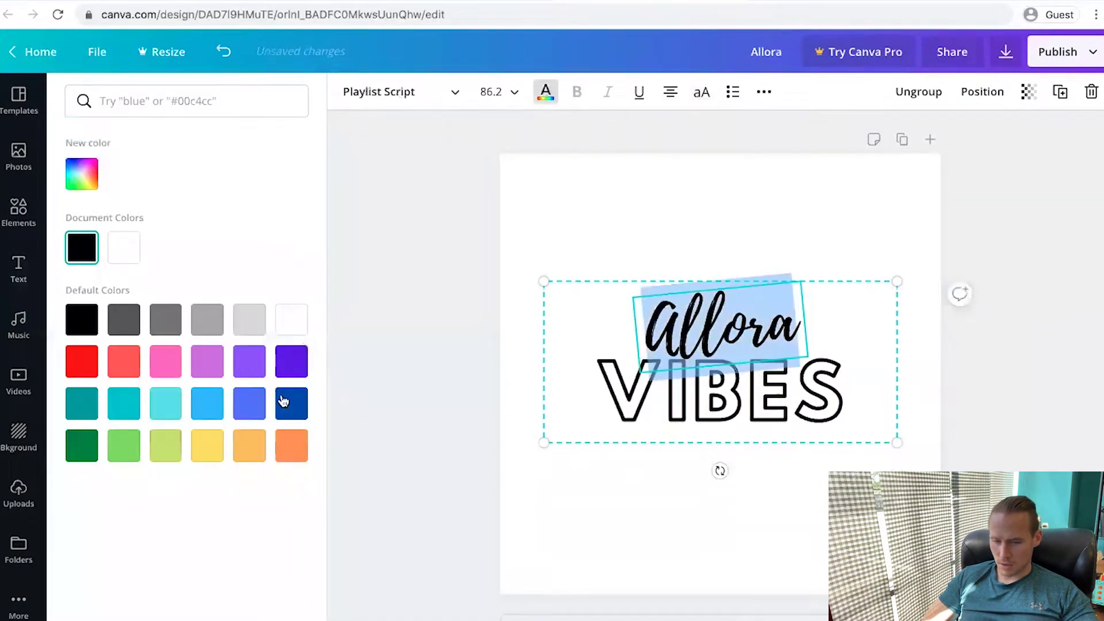
pyautogui.click(283, 401)
pyautogui.doubleClick(813, 408)
pyautogui.click(291, 403)
pyautogui.click(553, 403)
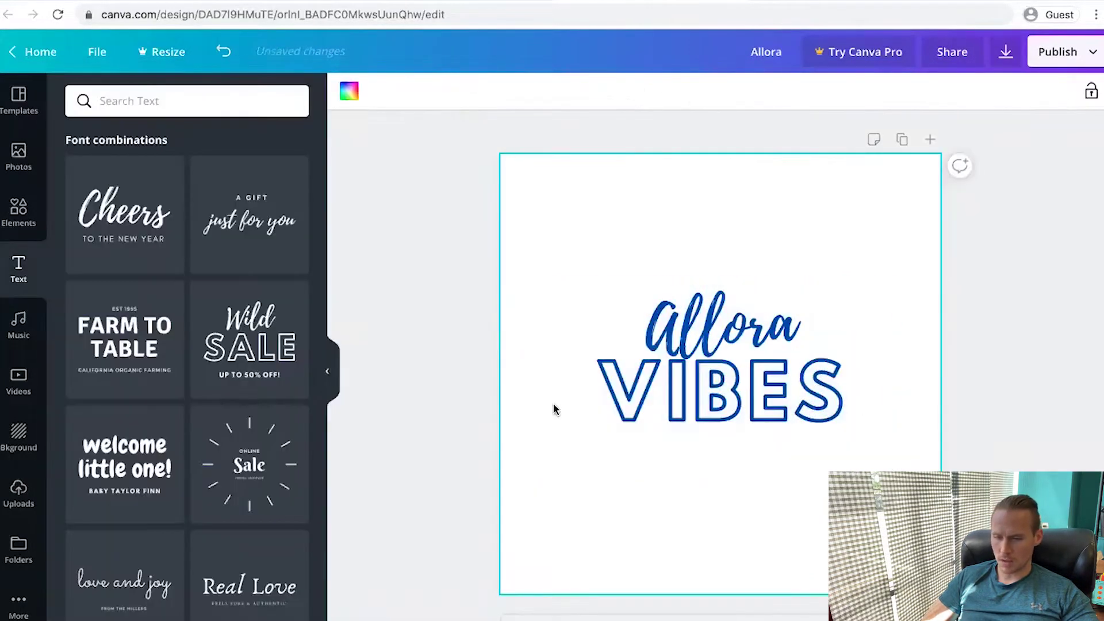
pyautogui.click(484, 416)
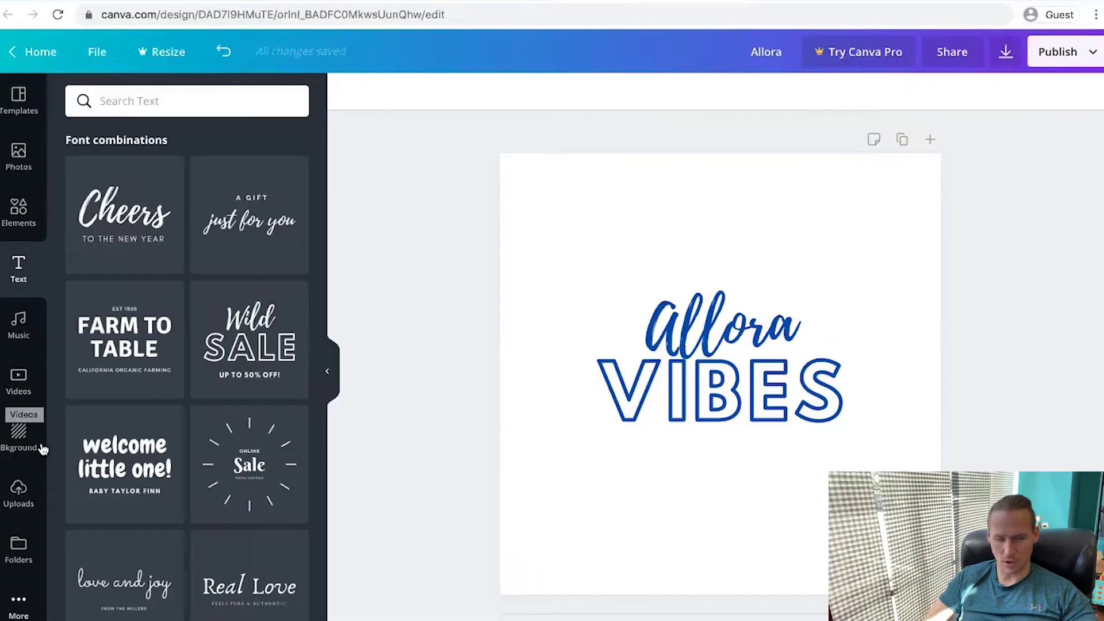
# Add a leaf graphic from the Elements library and position it beside the text
pyautogui.click(18, 212)
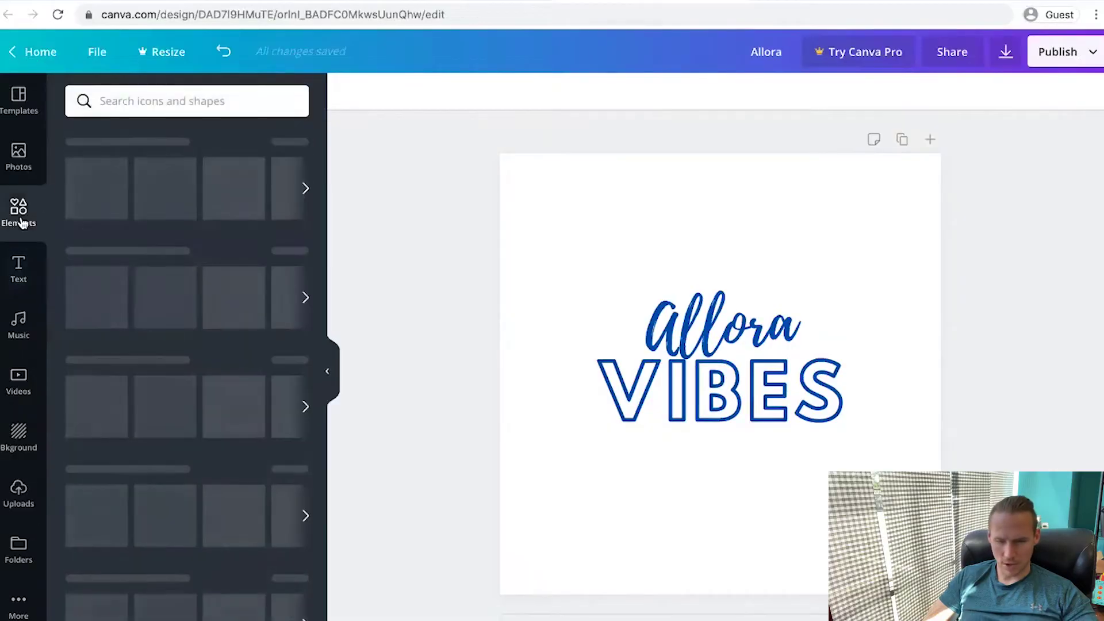
pyautogui.scroll(-5, 225, 350)
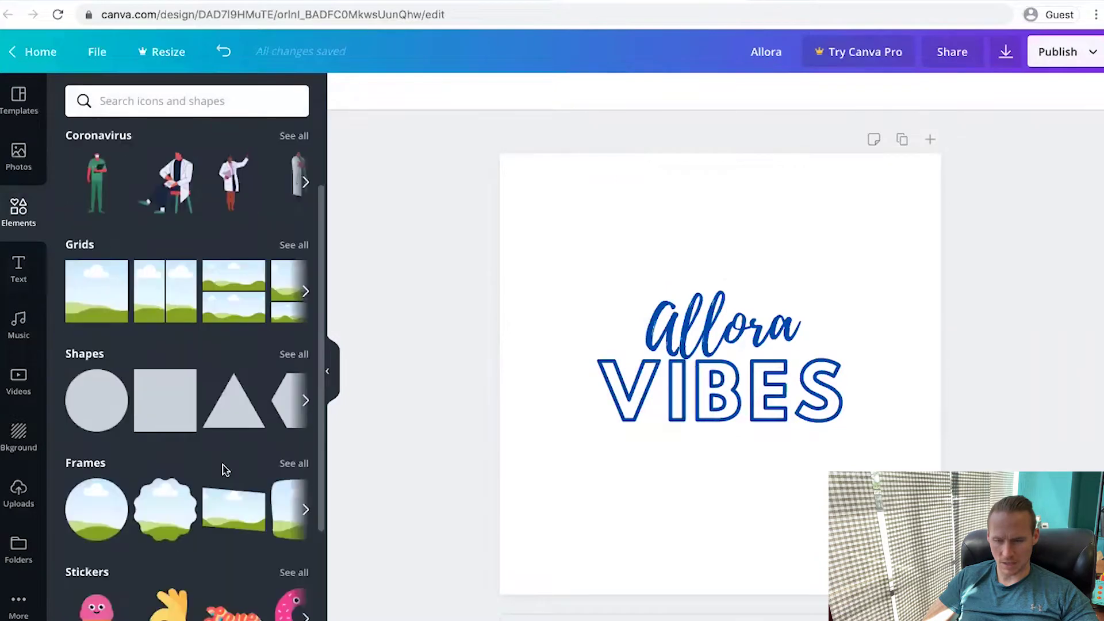
pyautogui.scroll(2, 170, 472)
pyautogui.scroll(-10, 170, 473)
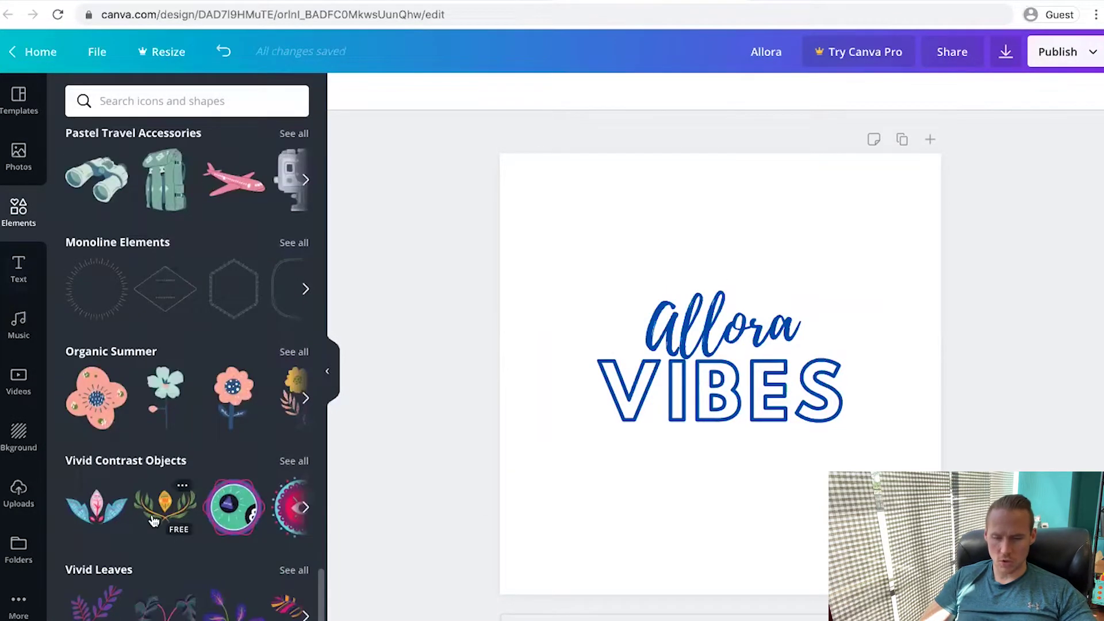
pyautogui.scroll(12, 153, 521)
pyautogui.scroll(6, 154, 521)
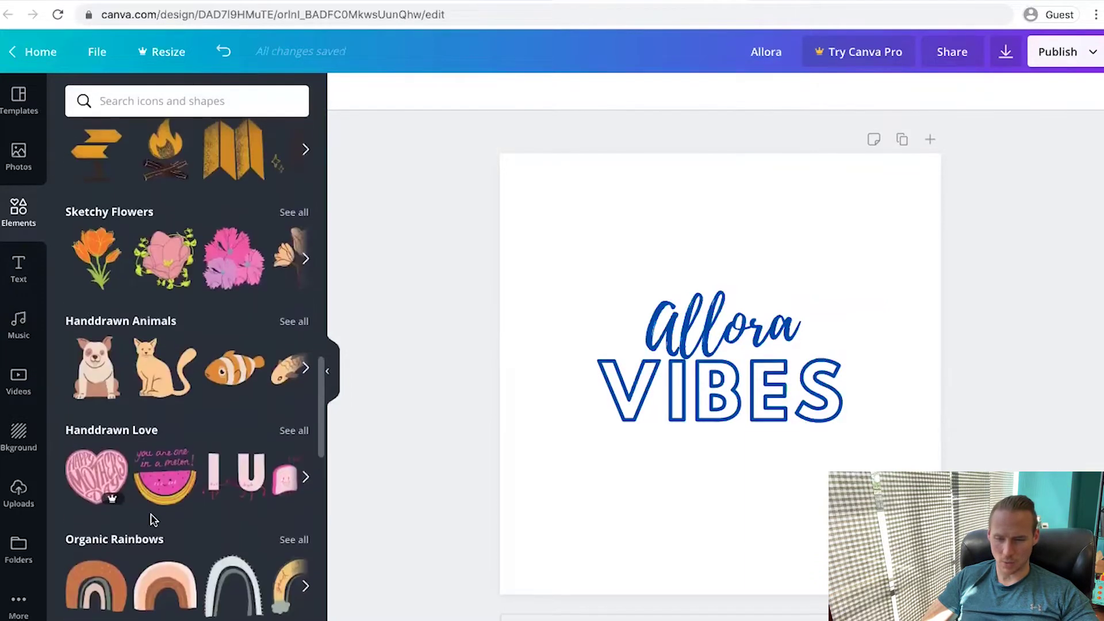
pyautogui.scroll(4, 154, 520)
pyautogui.hscroll(3, 213, 407)
pyautogui.hscroll(3, 212, 407)
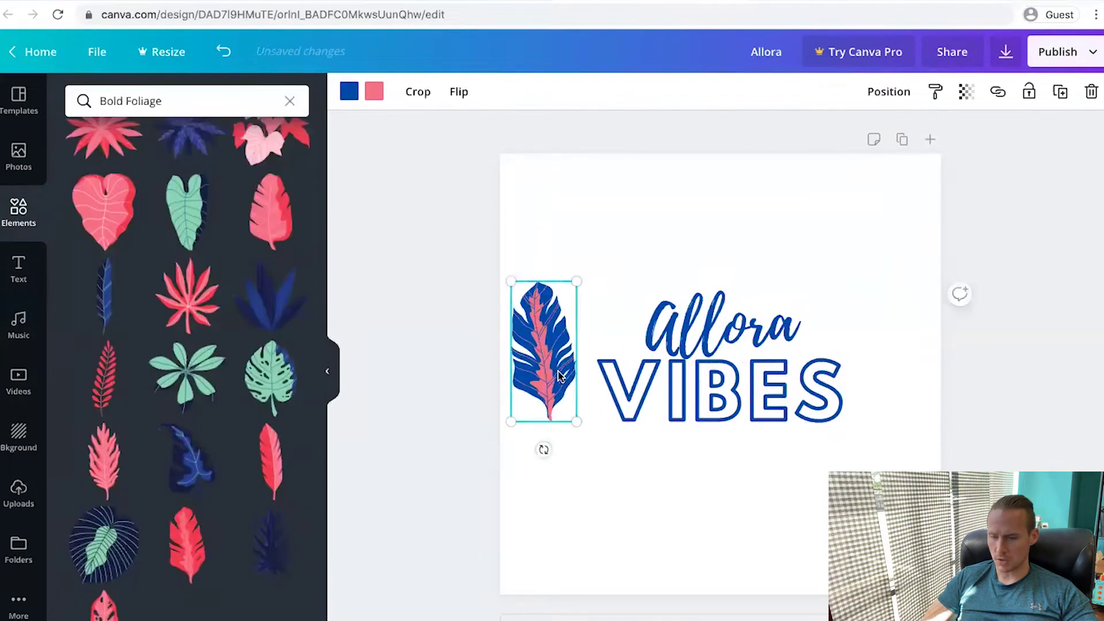
pyautogui.moveTo(549, 373); pyautogui.dragTo(564, 374)
# Take a screenshot of the Allora VIBES logo and go back to Shopify
pyautogui.press('super+shift+4')
pyautogui.press('Escape')
pyautogui.press('Escape')
pyautogui.click(256, 3)
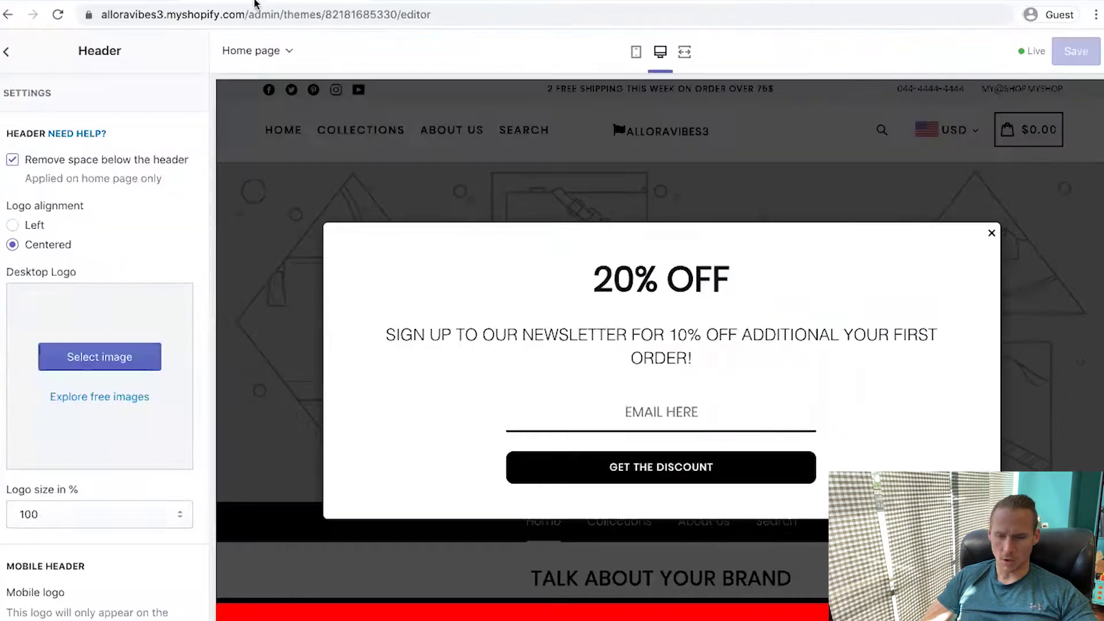
# Use the Allora Vibes image as the desktop header logo
pyautogui.click(106, 363)
pyautogui.click(119, 158)
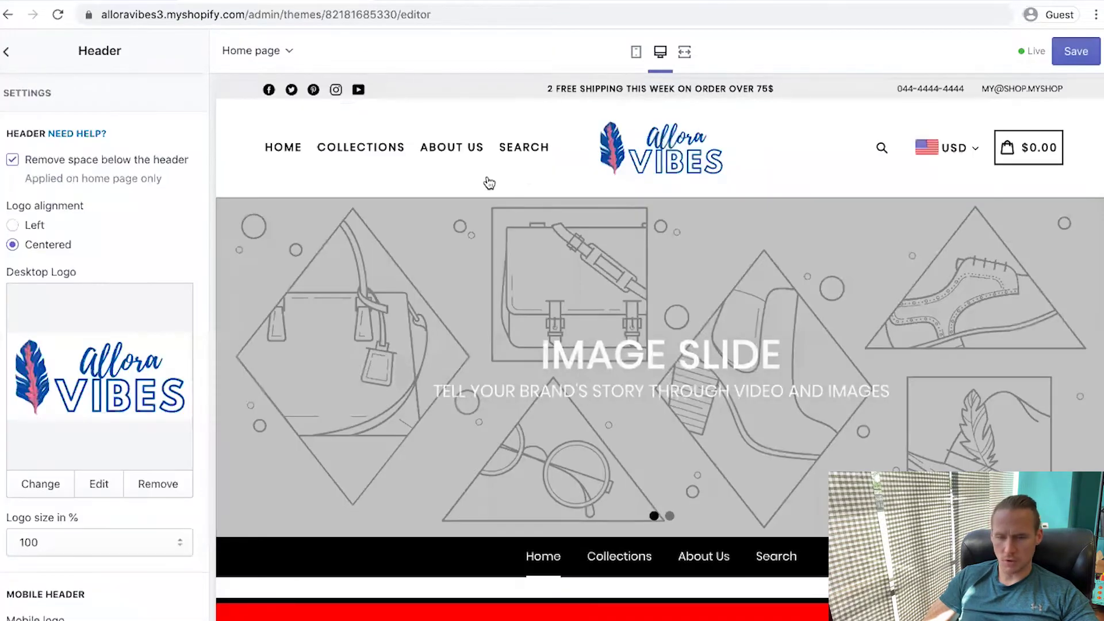
pyautogui.scroll(-4, 12, 239)
# Keep the desktop logo size at 100 and preview the store in the mobile layout
pyautogui.click(86, 347)
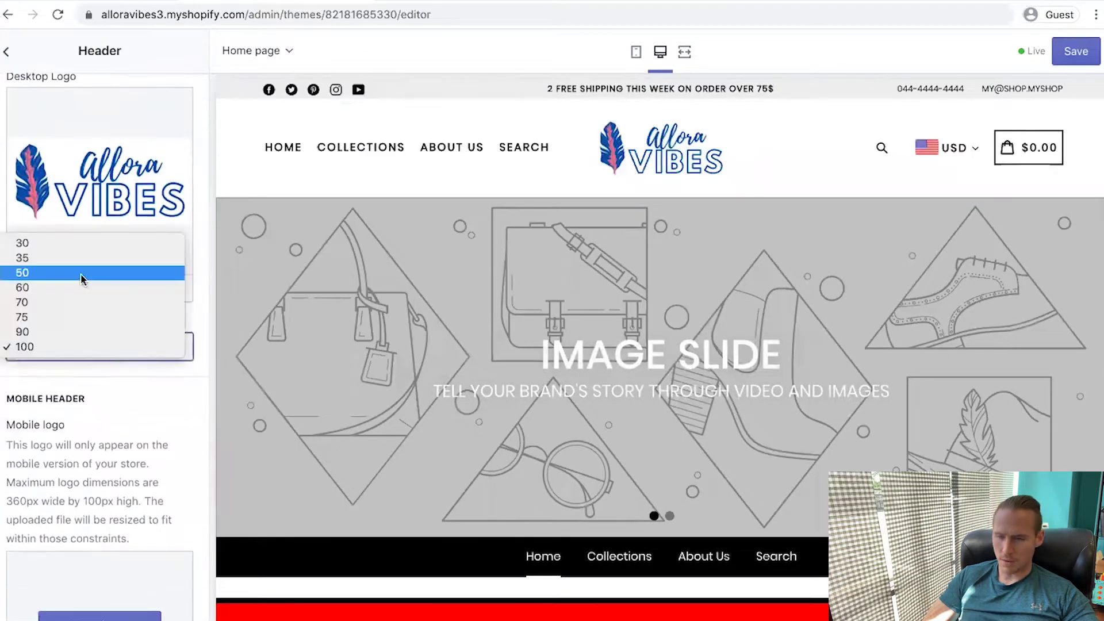
pyautogui.click(637, 55)
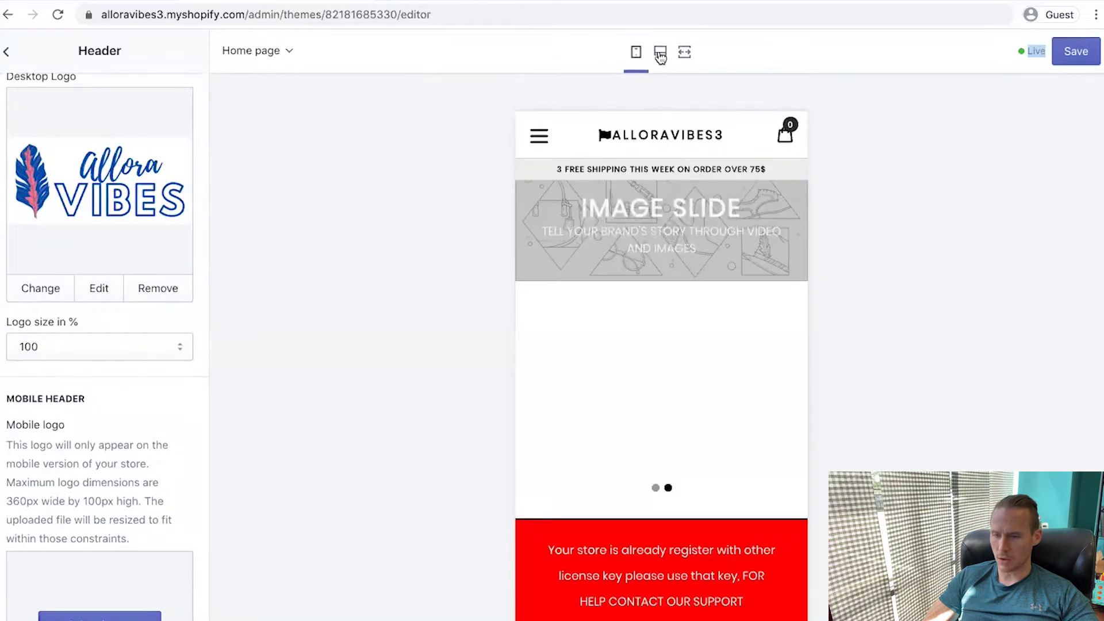
pyautogui.click(661, 54)
pyautogui.scroll(-5, 57, 457)
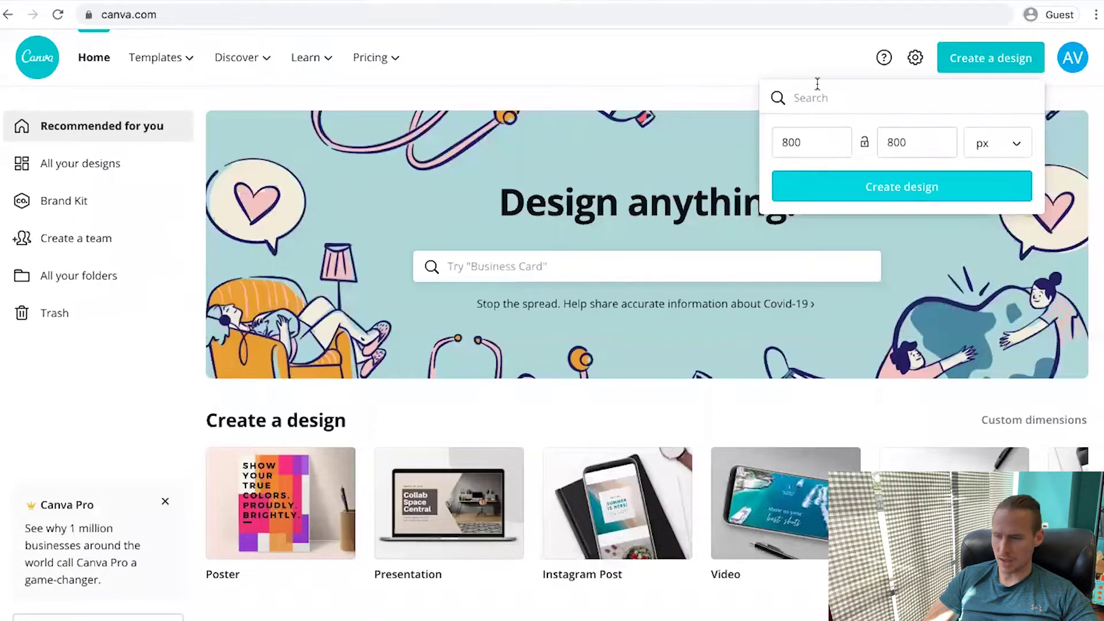
# Create a new custom Canva design 360 px wide by 199 px high
pyautogui.doubleClick(812, 143)
pyautogui.write('36')
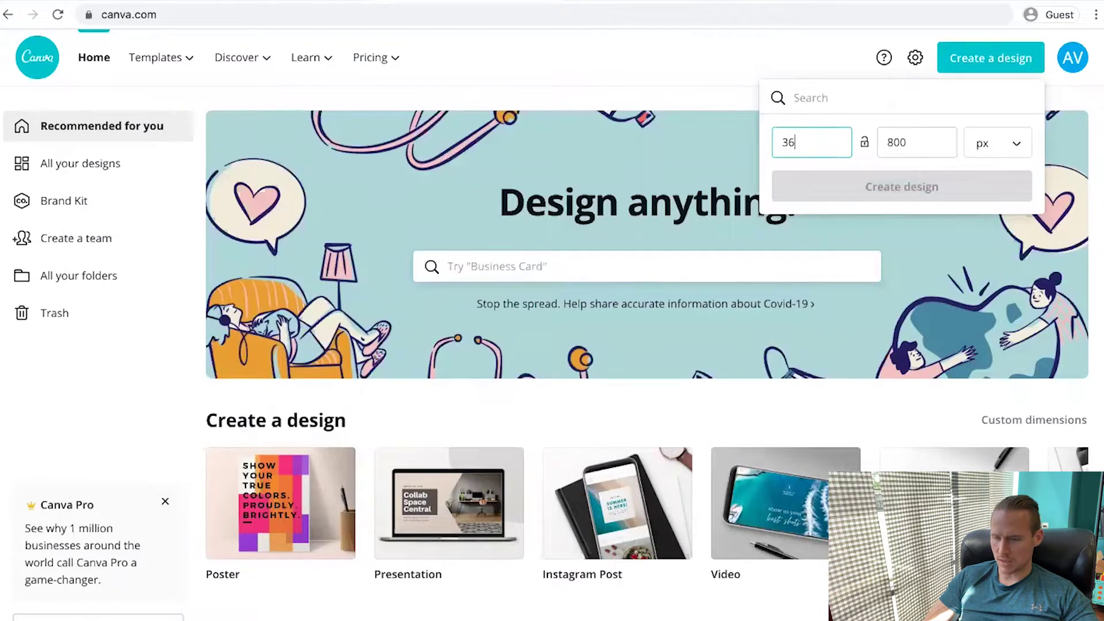
pyautogui.write('0')
pyautogui.doubleClick(915, 138)
pyautogui.write('199')
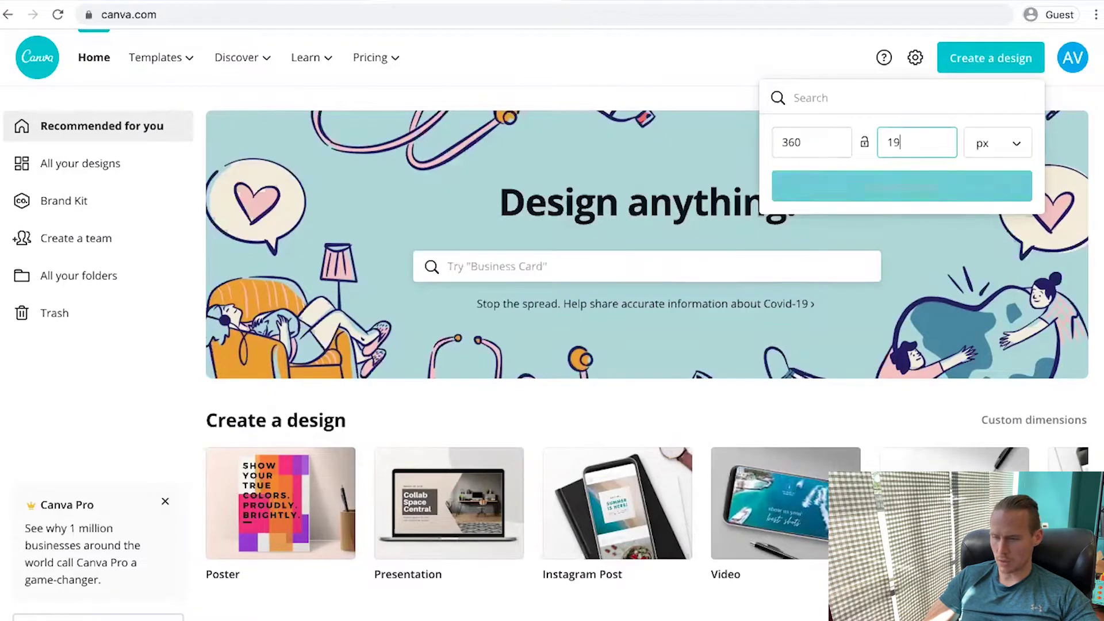
pyautogui.click(895, 195)
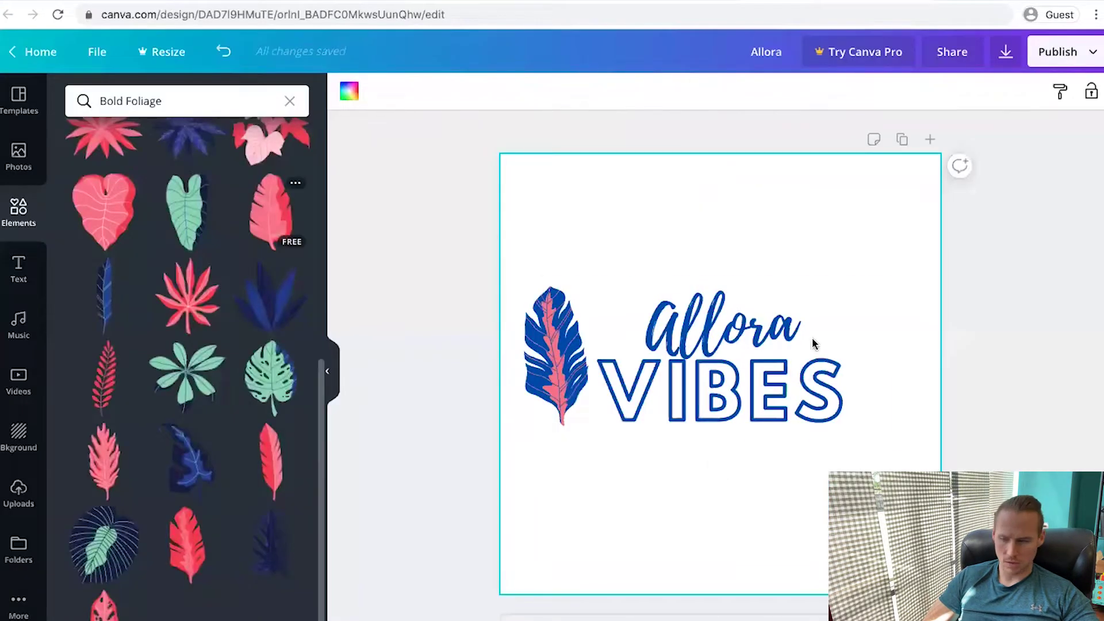
# Move the leaf beside the Allora VIBES text and download the logo
pyautogui.click(813, 344)
pyautogui.click(530, 345)
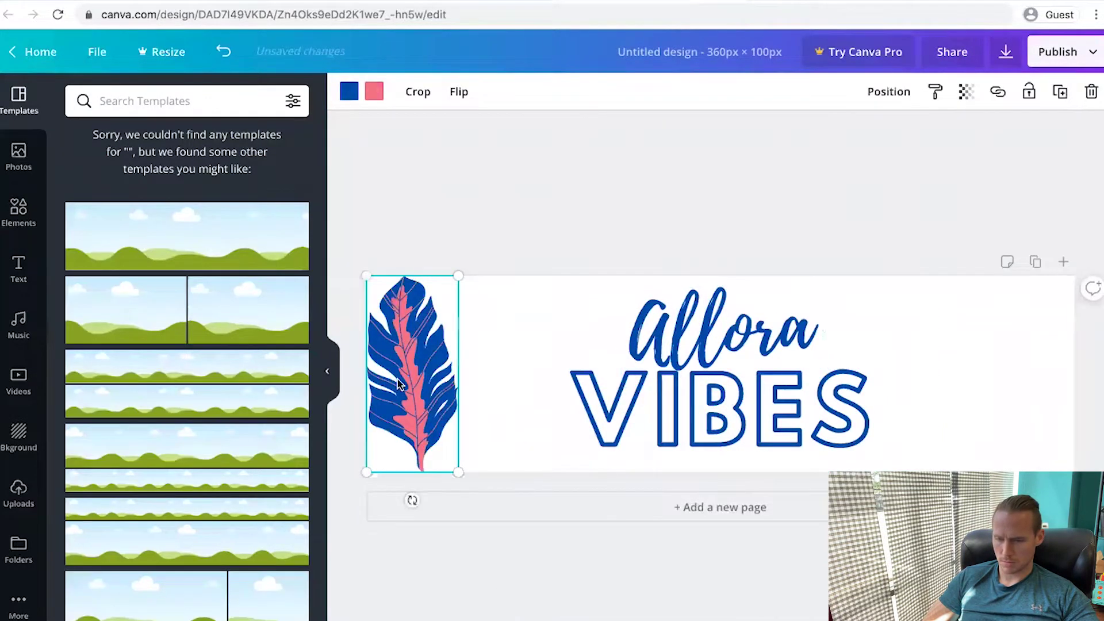
pyautogui.moveTo(398, 379); pyautogui.dragTo(490, 378)
pyautogui.click(1005, 51)
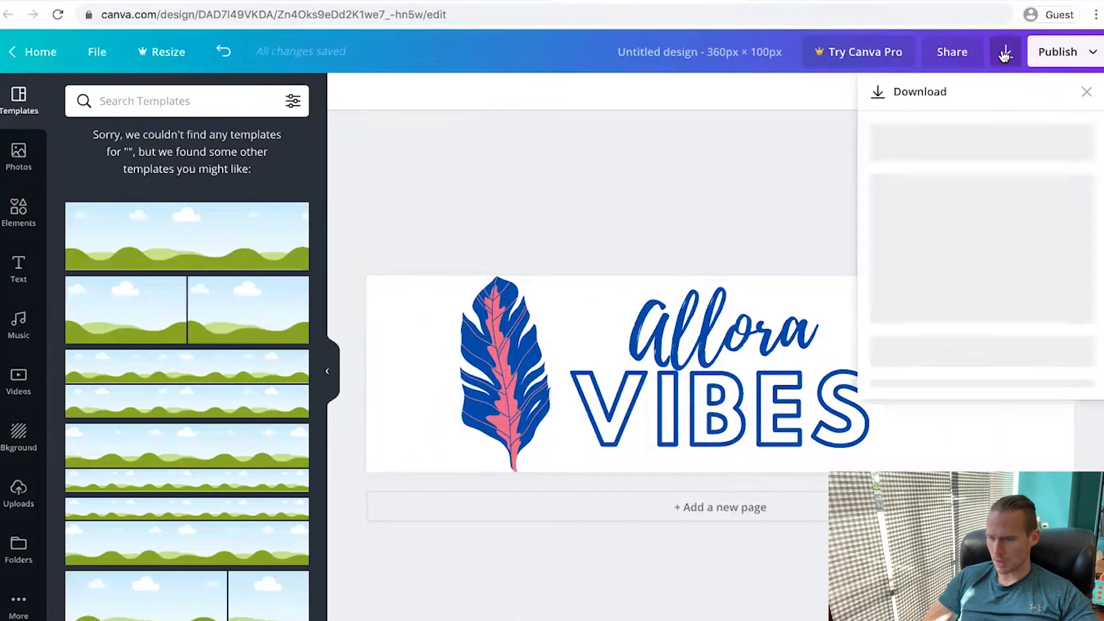
pyautogui.click(1005, 320)
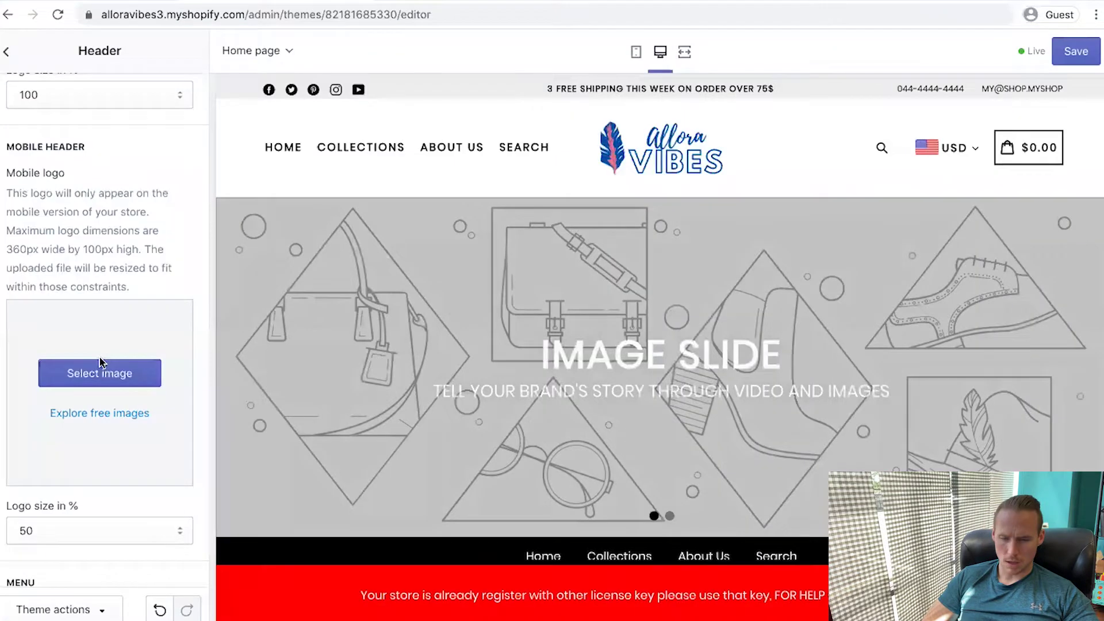
pyautogui.click(100, 362)
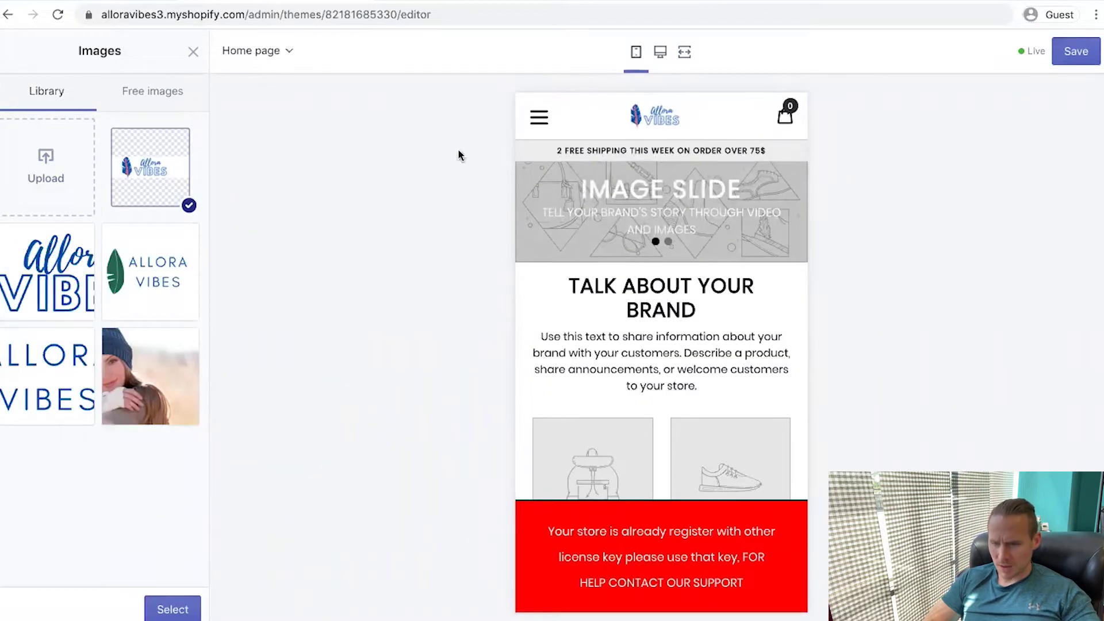
# Set the uploaded logo as the mobile logo at size 75 and save the theme
pyautogui.click(179, 615)
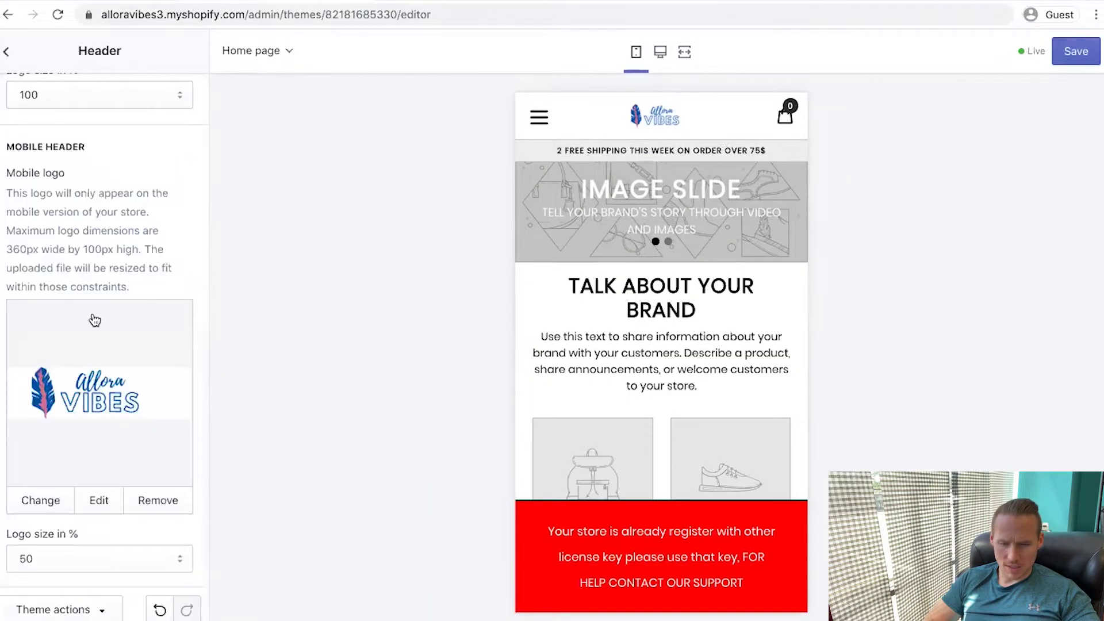
pyautogui.click(51, 565)
pyautogui.press('super+s')
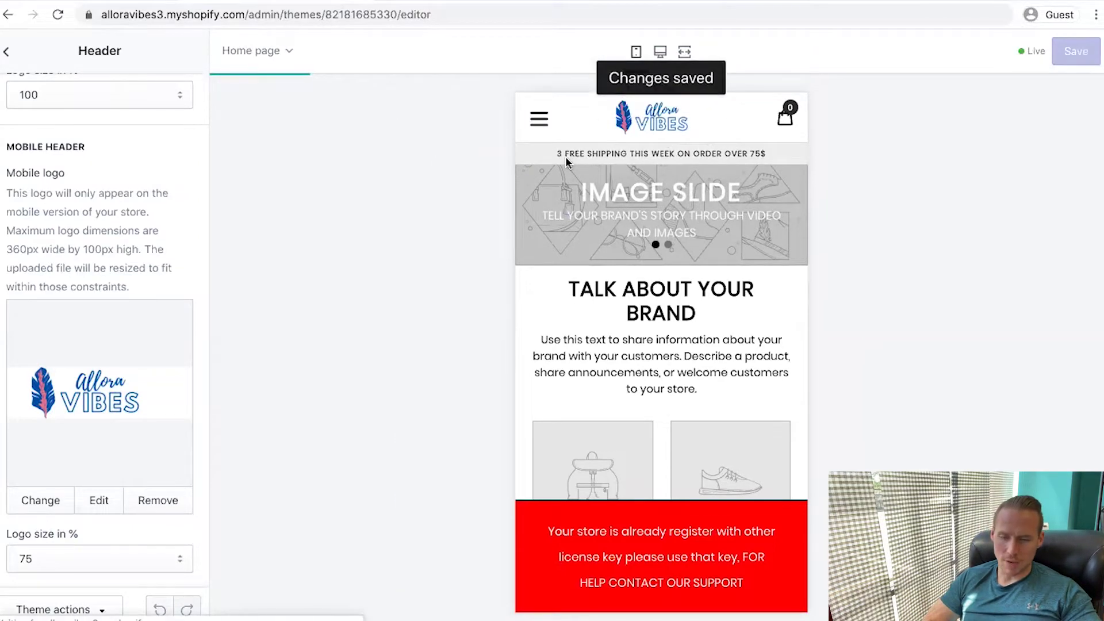
# Clear the header phone number and enter the store's support e-mail
pyautogui.click(90, 143)
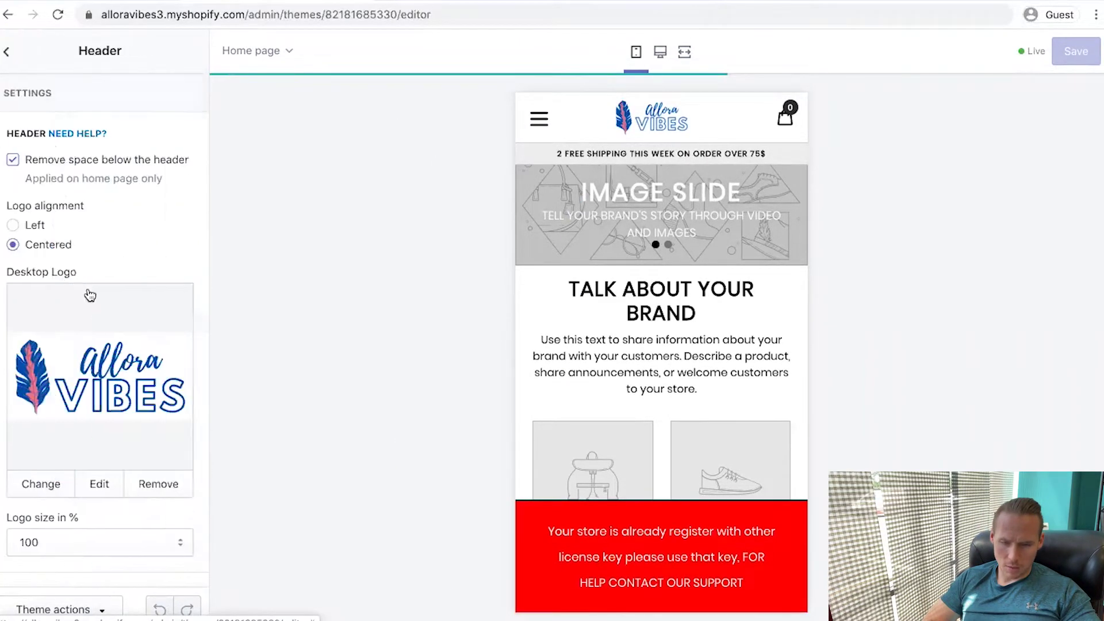
pyautogui.scroll(-8, 90, 294)
pyautogui.scroll(-10, 89, 294)
pyautogui.tripleClick(100, 338)
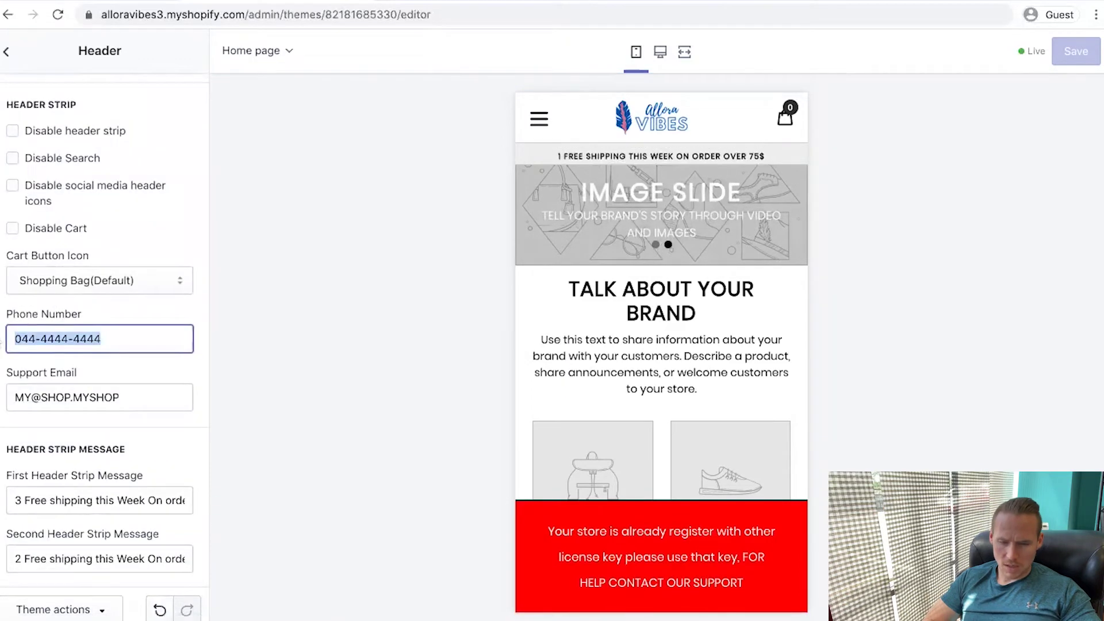
pyautogui.press('BackSpace')
pyautogui.tripleClick(126, 393)
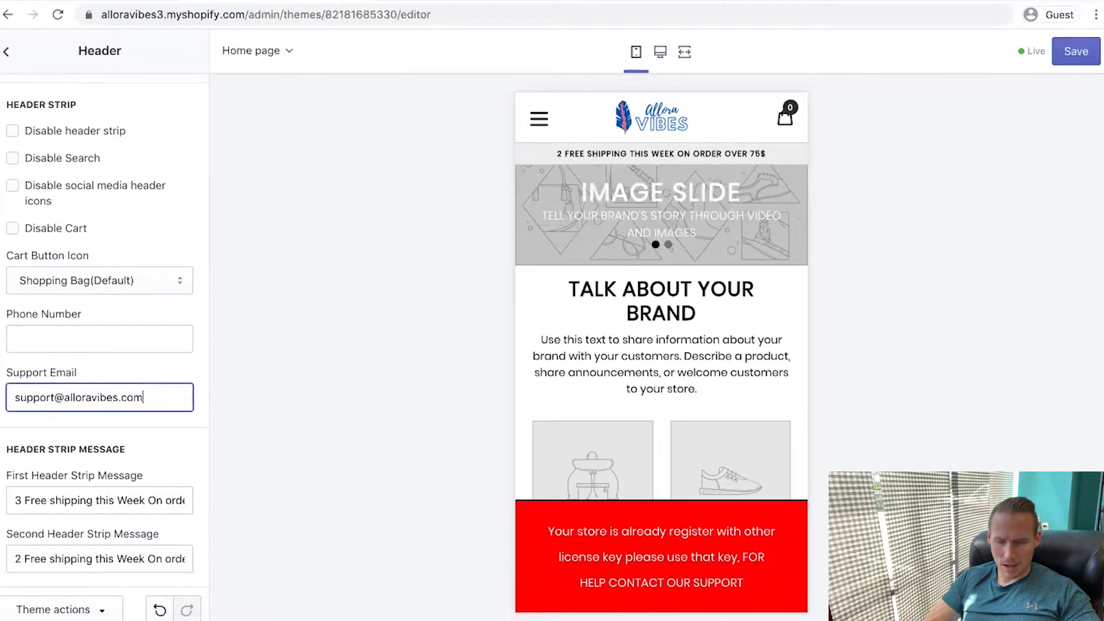
# Rewrite the first header strip message as a last-day sitewide sale announcement
pyautogui.press('Tab')
pyautogui.press('Tab')
pyautogui.press('BackSpace')
pyautogui.hotkey('shift', 'Tab')
pyautogui.write('LAS')
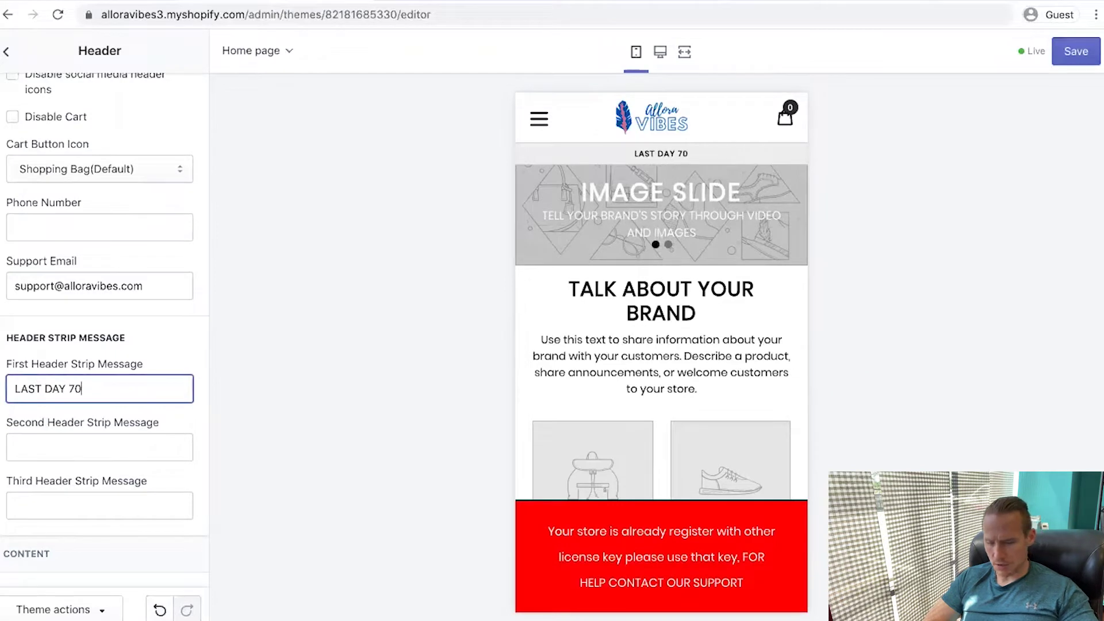
pyautogui.write('EWIDE -')
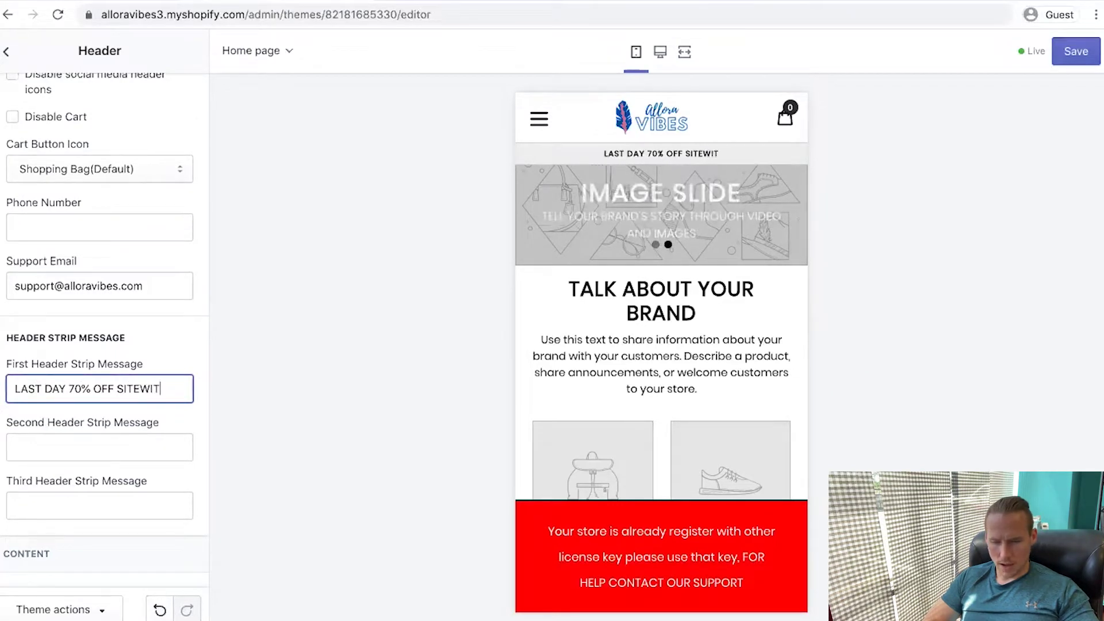
pyautogui.click(69, 388)
pyautogui.write('SALE')
pyautogui.click(170, 389)
pyautogui.write('-')
pyautogui.press('End')
pyautogui.press('BackSpace')
pyautogui.press('BackSpace')
# Set the second strip message to 'FREE SHIPPING ORDERS $49 OR MORE'
pyautogui.click(123, 447)
pyautogui.write('FREE SHIPPING ORD')
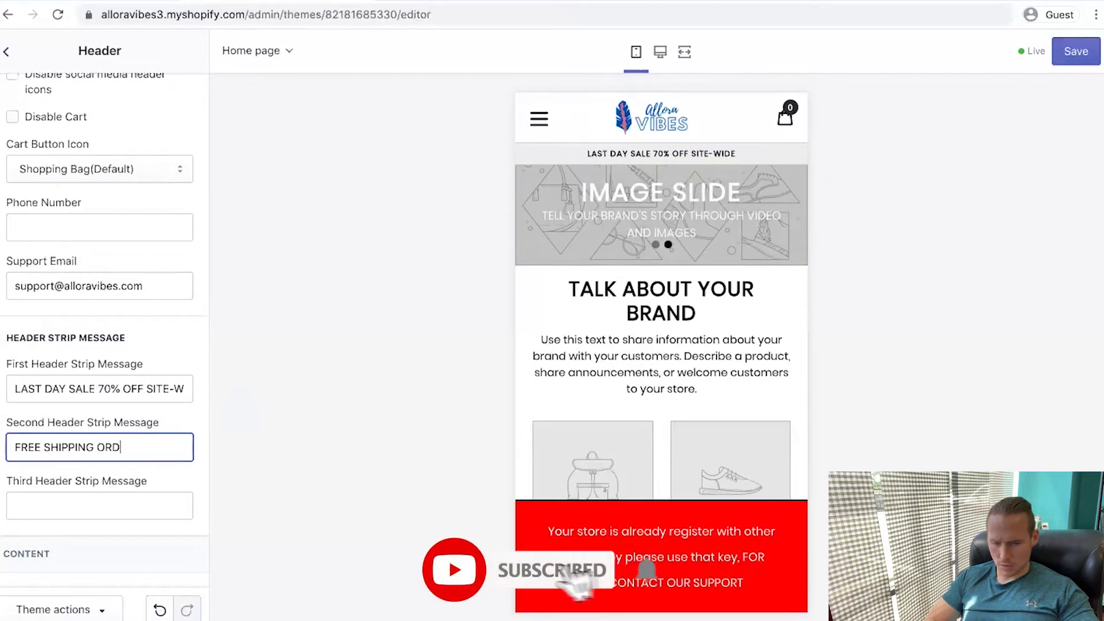
pyautogui.write('ERS $49 OR MORE')
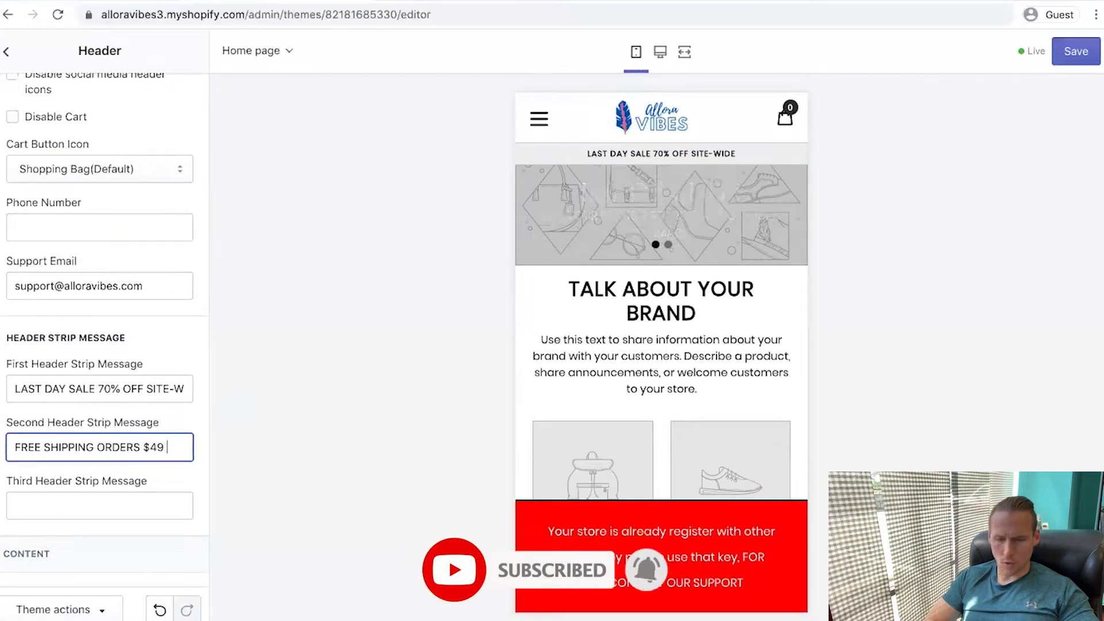
pyautogui.scroll(-3, 101, 476)
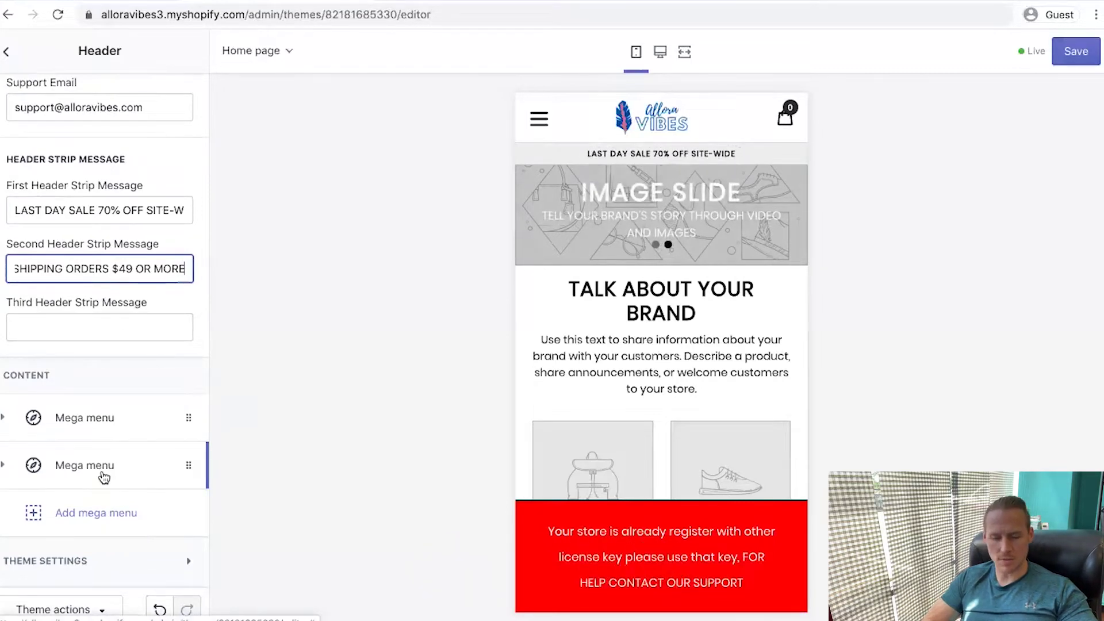
pyautogui.click(104, 575)
pyautogui.scroll(-8, 103, 572)
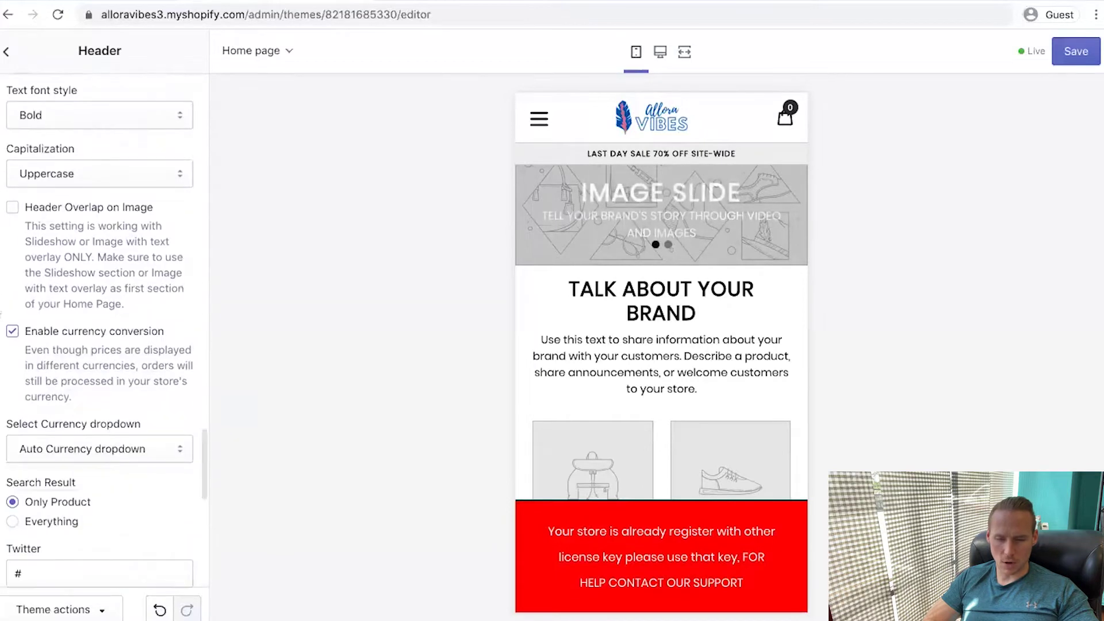
pyautogui.scroll(-5, 52, 380)
pyautogui.scroll(-5, 98, 346)
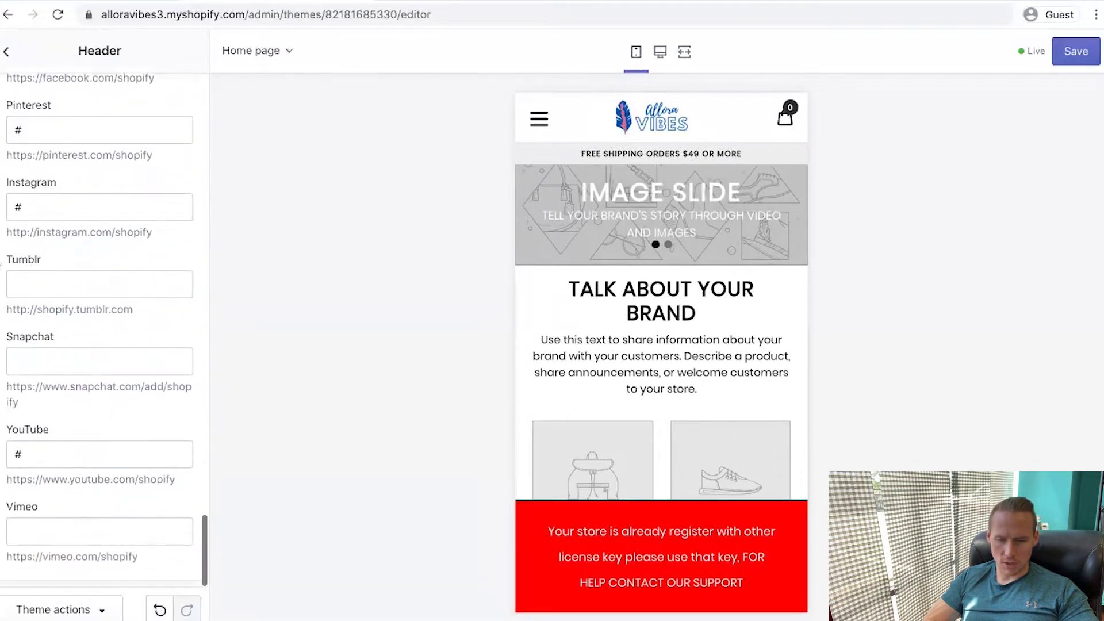
pyautogui.scroll(3, 86, 190)
# Clear the Twitter placeholder link and edit the Facebook link in the header settings
pyautogui.click(86, 107)
pyautogui.press('BackSpace')
pyautogui.doubleClick(92, 181)
pyautogui.hotkey('ctrl', 'z')
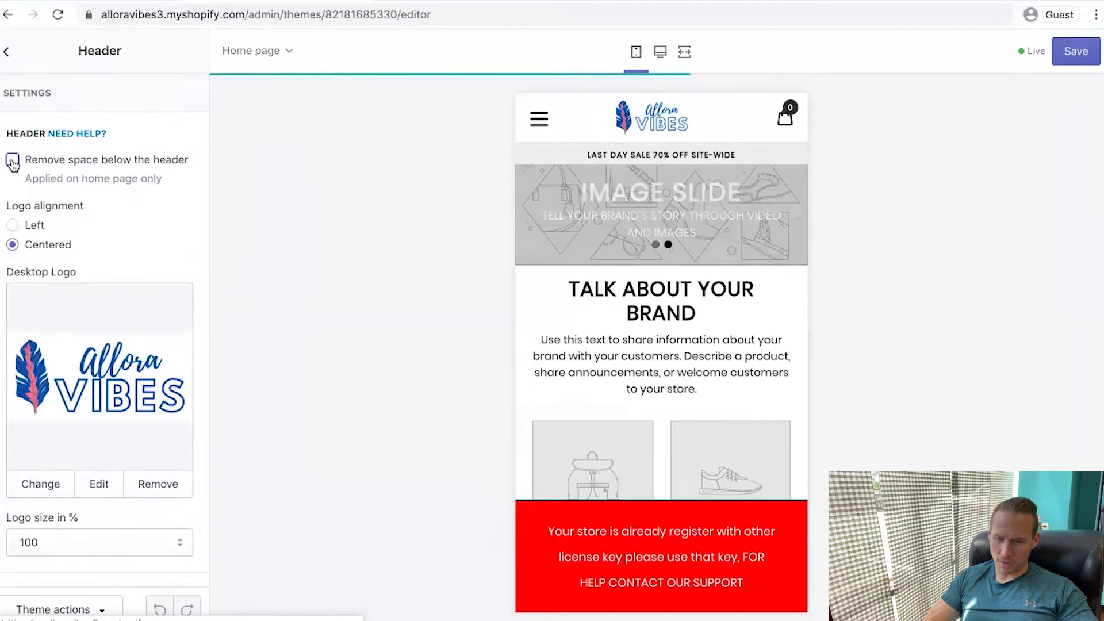
pyautogui.click(6, 51)
# Turn off slideshow auto-rotation and expand the first image slide's settings
pyautogui.click(82, 202)
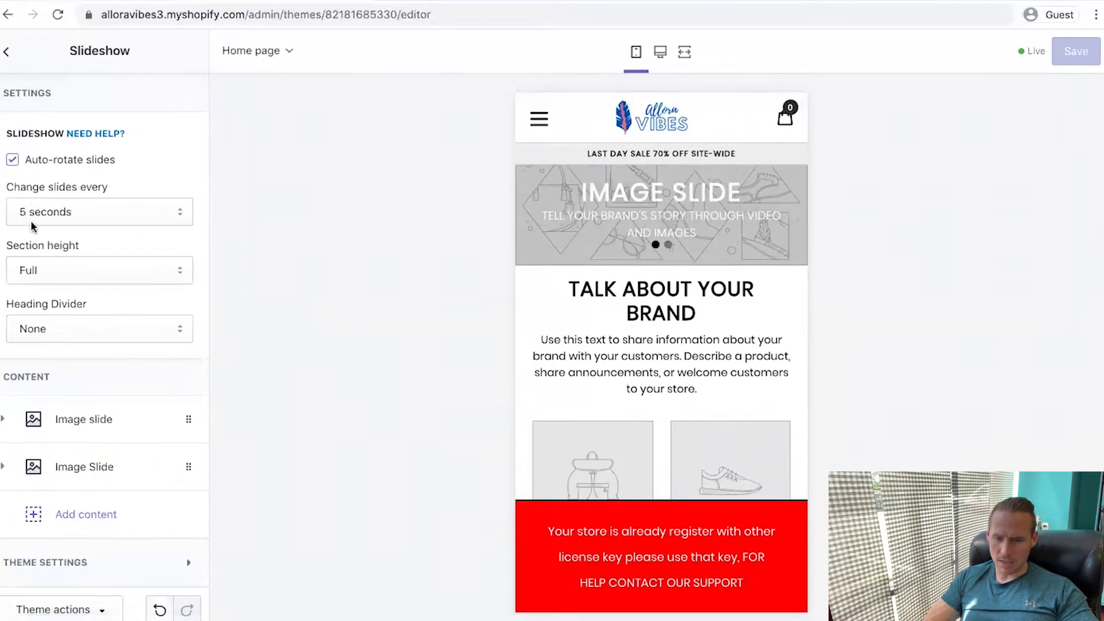
pyautogui.click(12, 161)
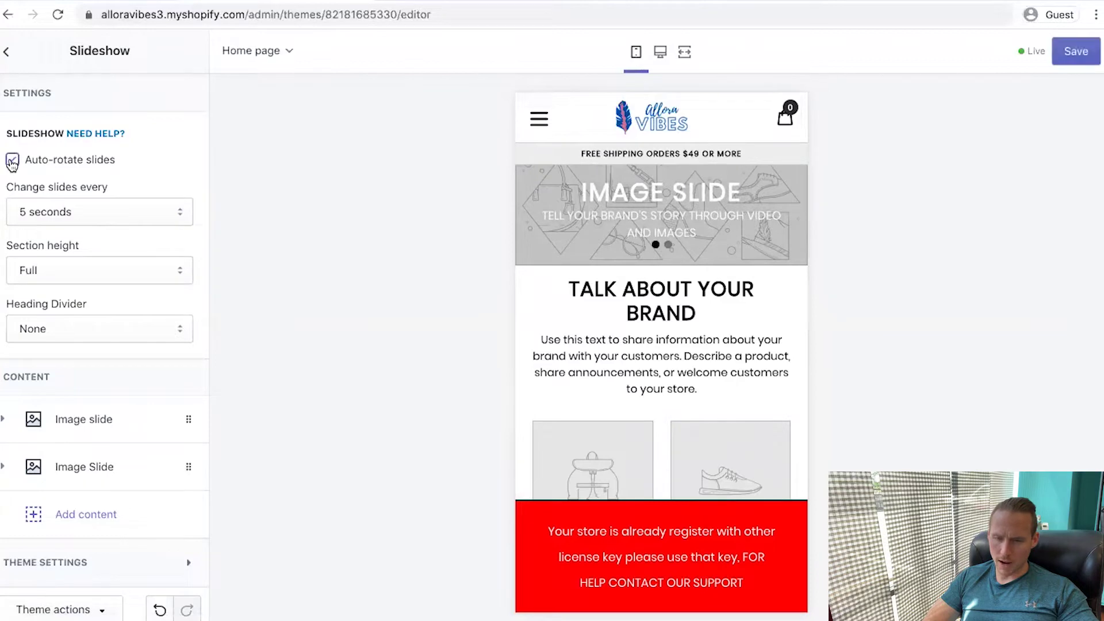
pyautogui.click(184, 464)
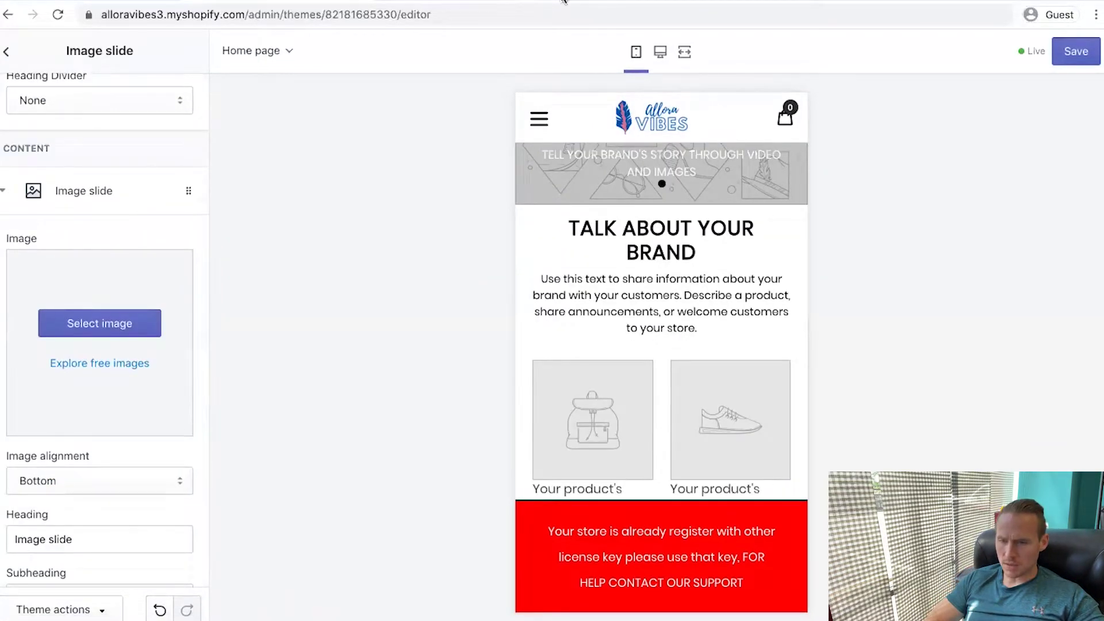
pyautogui.click(564, 1)
# Search Google Images for lifestyle banner images and scroll through the results
pyautogui.hotkey('ctrl', 't')
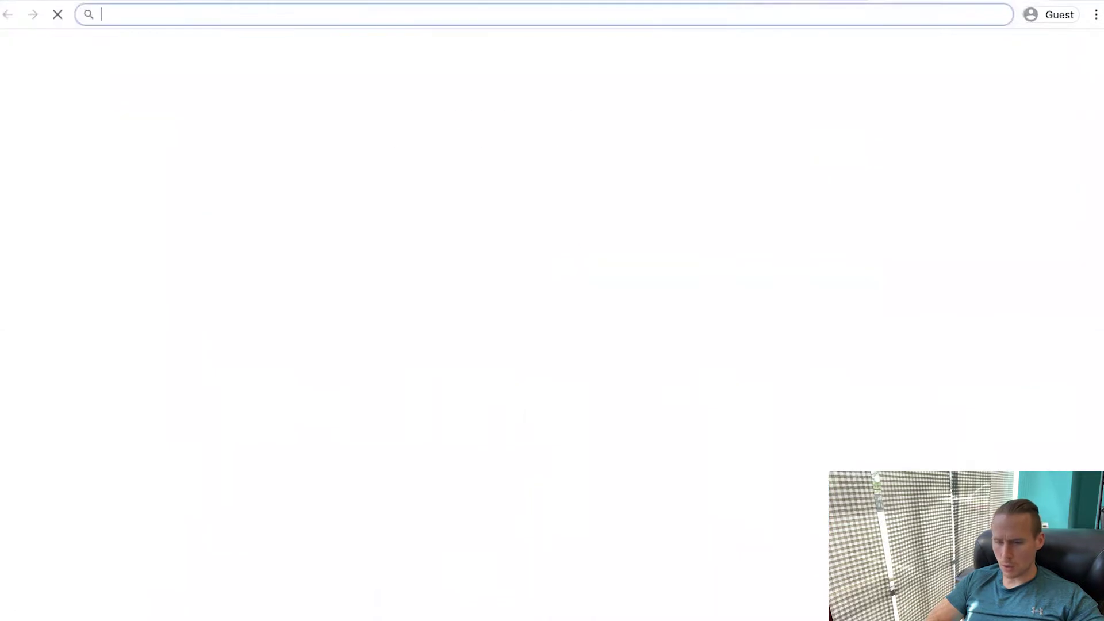
pyautogui.write('life')
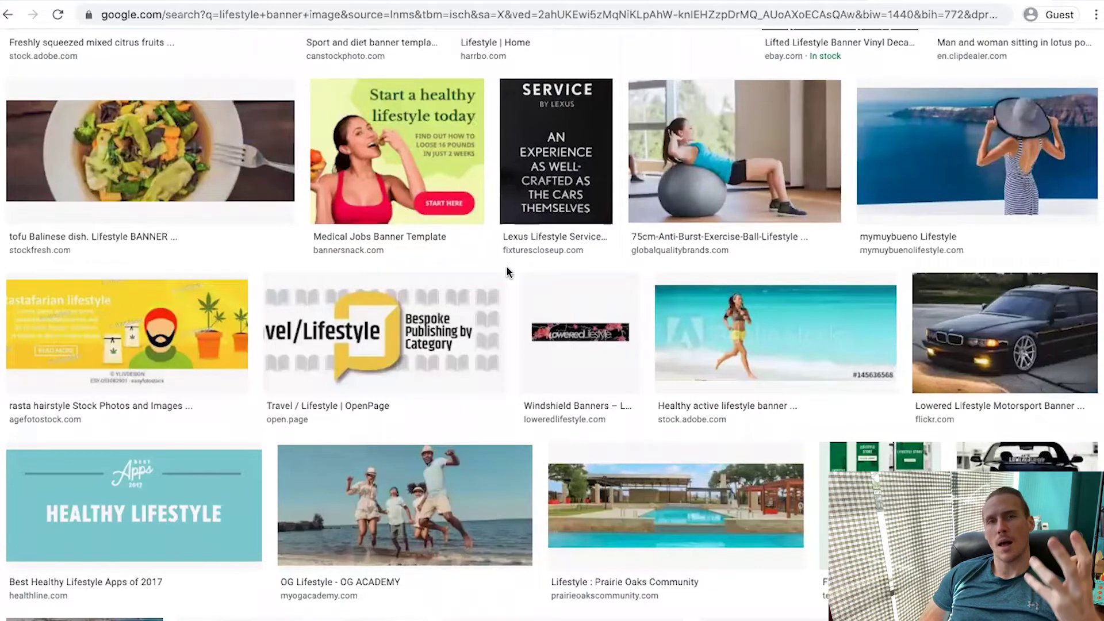
pyautogui.scroll(-10, 507, 267)
pyautogui.scroll(-12, 508, 274)
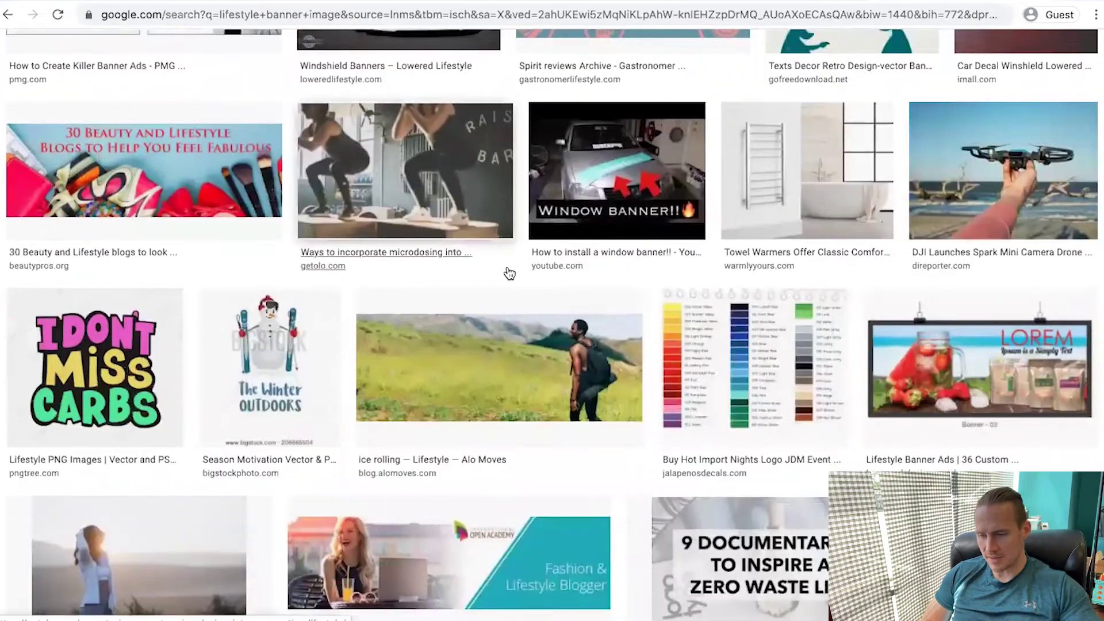
pyautogui.scroll(-4, 509, 273)
pyautogui.scroll(4, 506, 266)
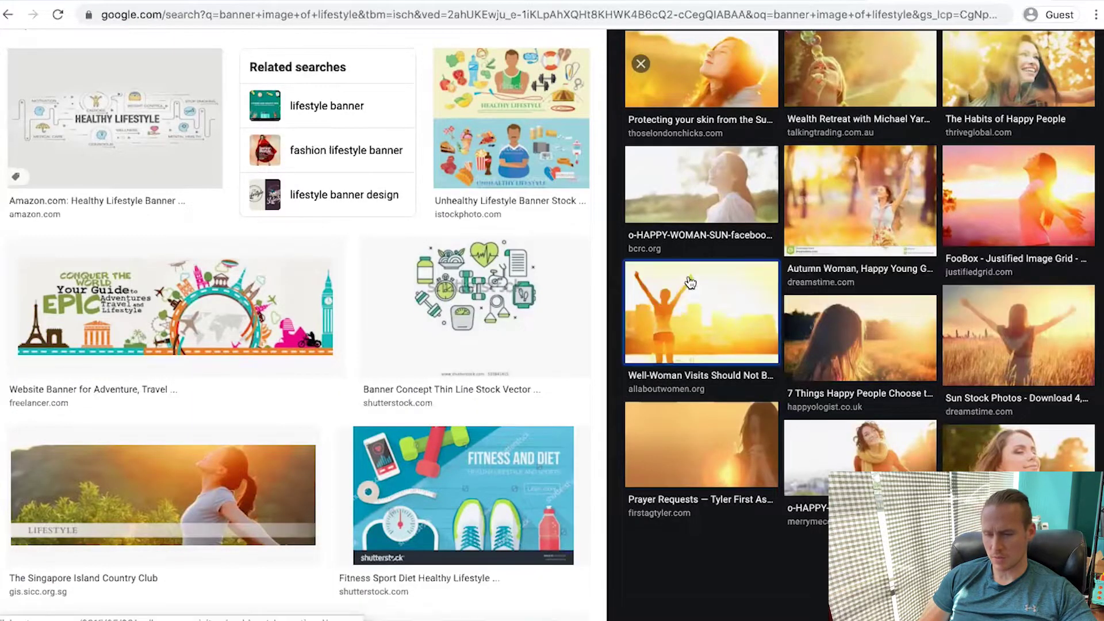
# Preview sunlit field photos of a woman, then open the slide's Shopify image library
pyautogui.click(700, 322)
pyautogui.scroll(-8, 936, 181)
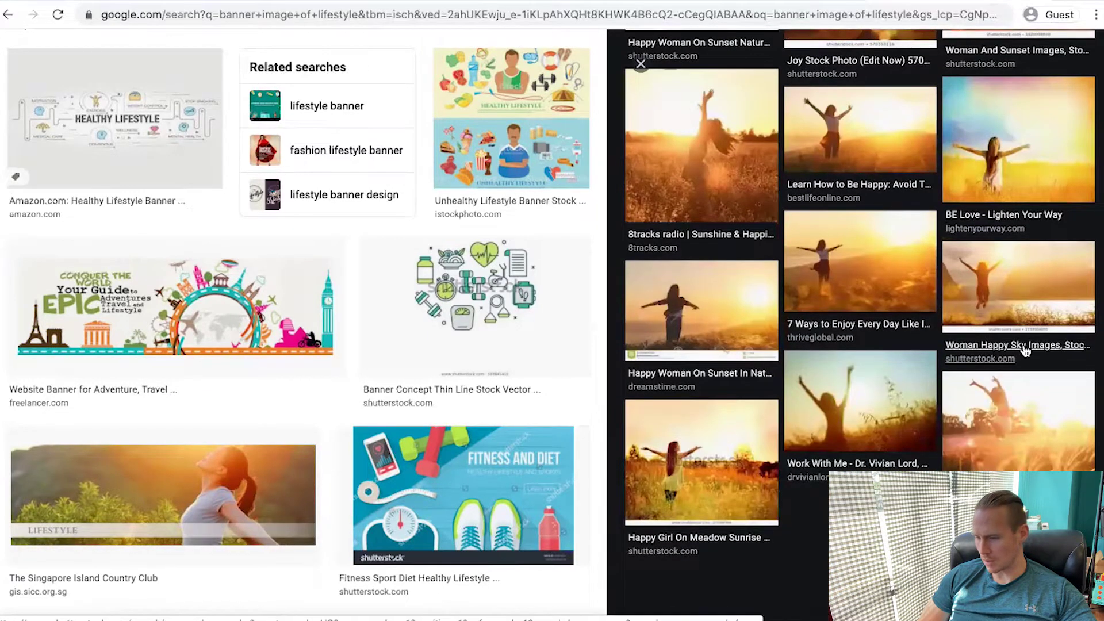
pyautogui.click(1001, 420)
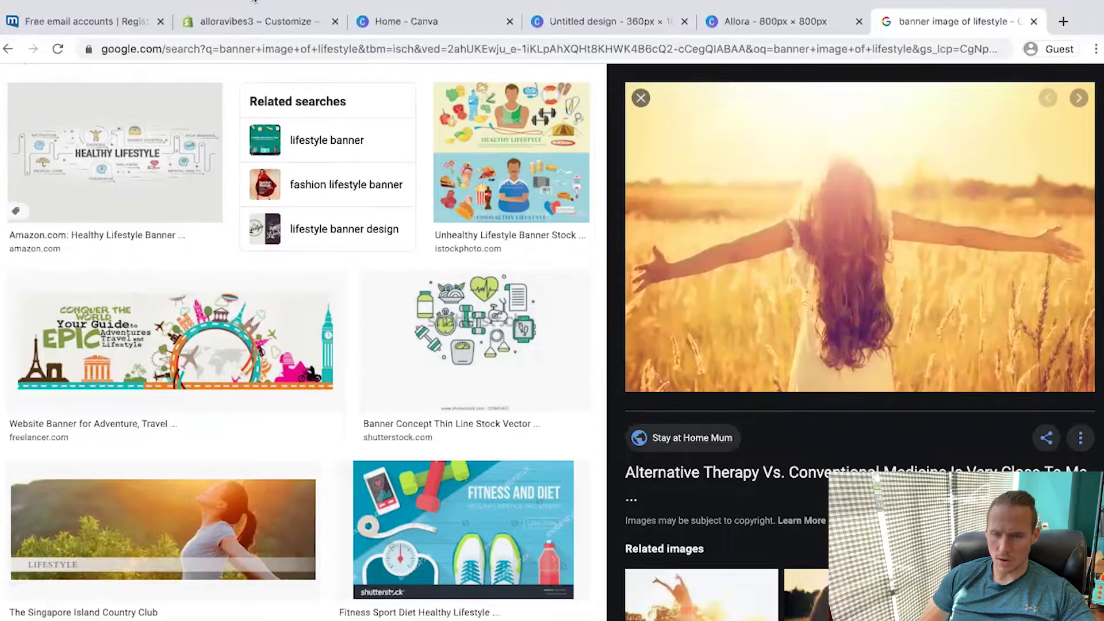
pyautogui.click(259, 1)
pyautogui.click(107, 326)
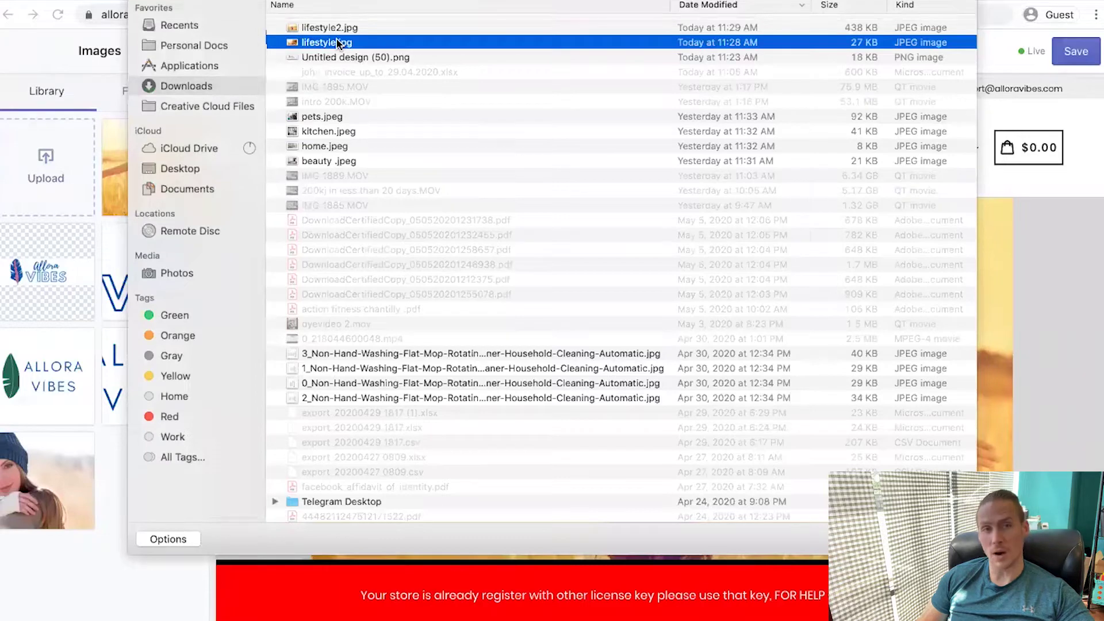
# Upload Background.jpg and use the wheat-field photo in a new Image with text overlay section
pyautogui.doubleClick(336, 38)
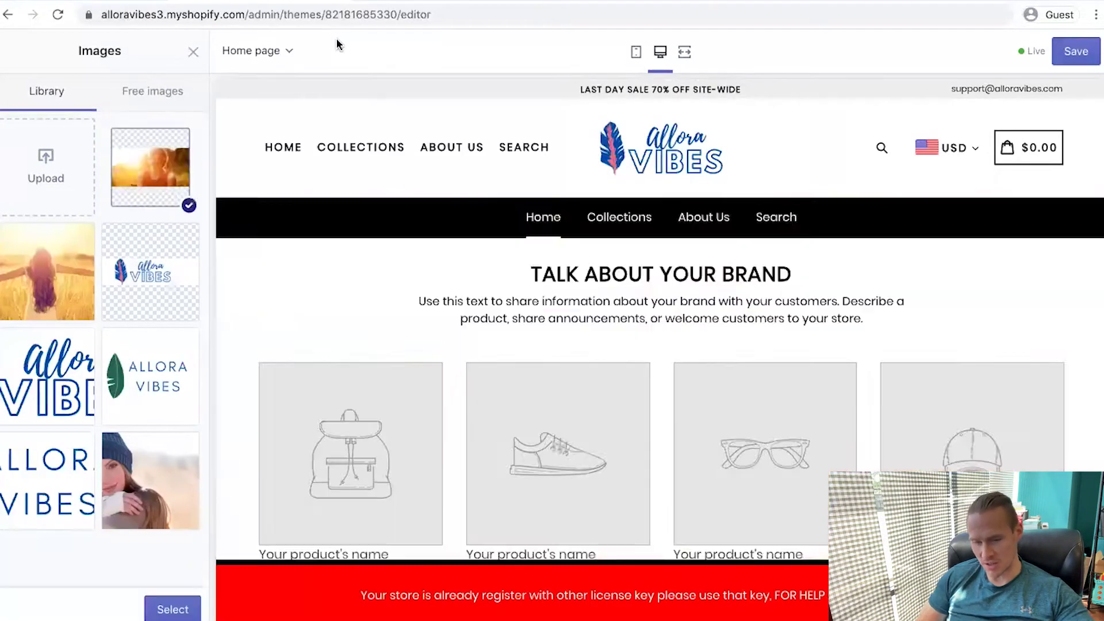
pyautogui.click(173, 609)
pyautogui.click(10, 50)
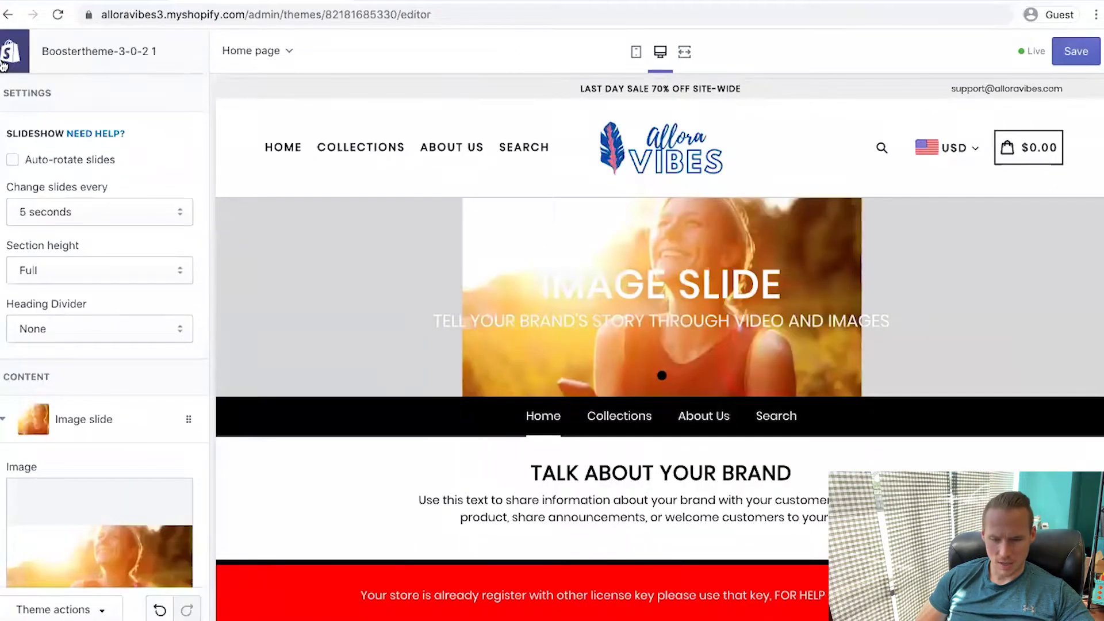
pyautogui.click(62, 241)
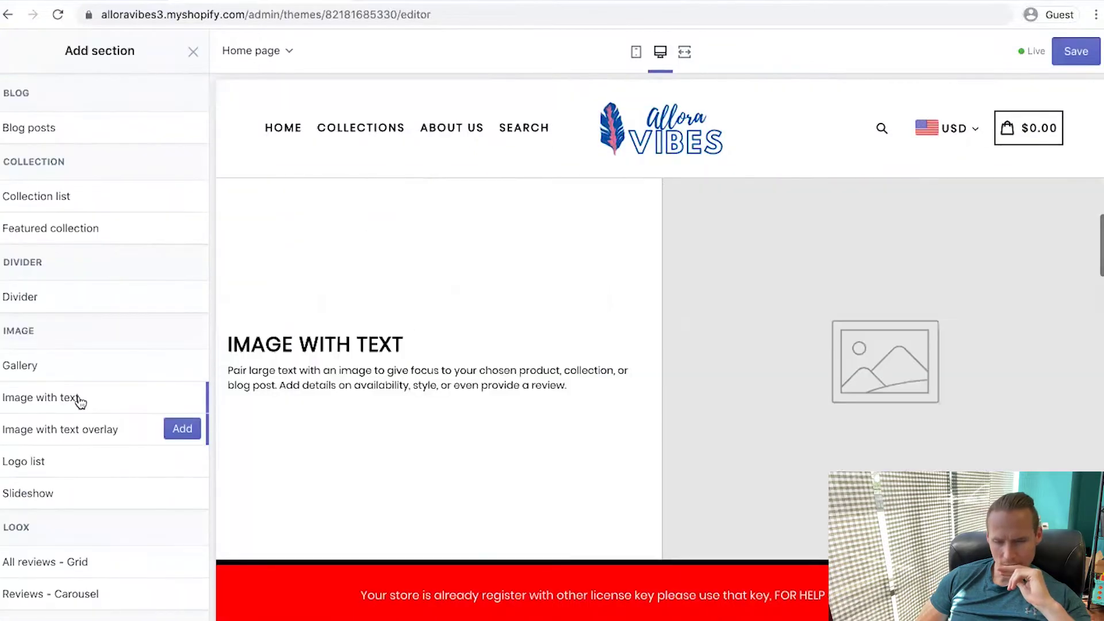
pyautogui.scroll(-10, 79, 345)
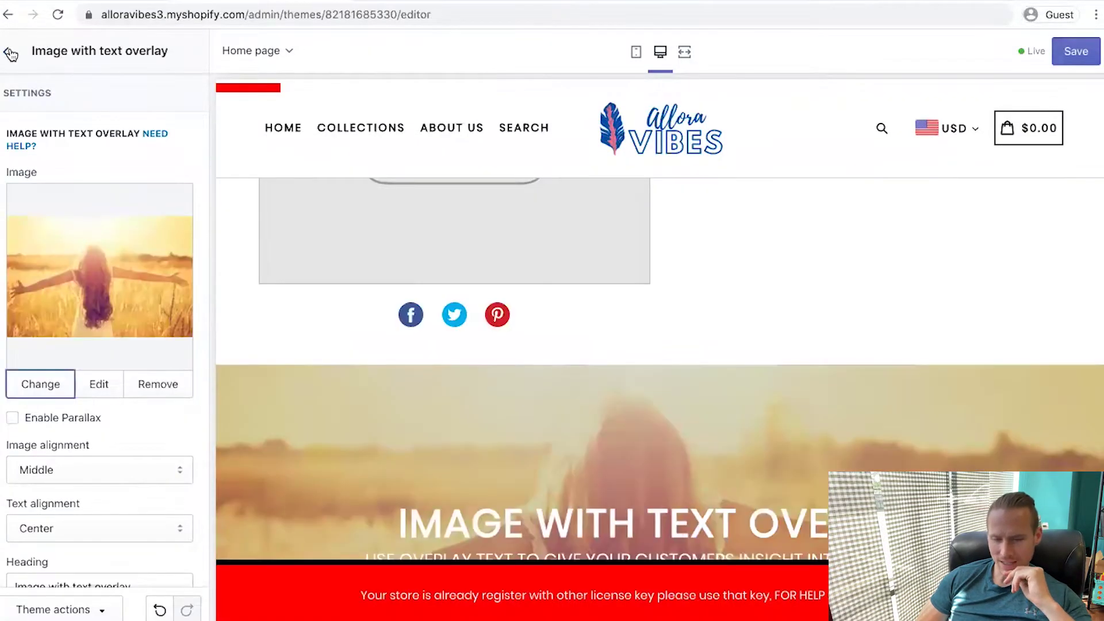
pyautogui.click(11, 53)
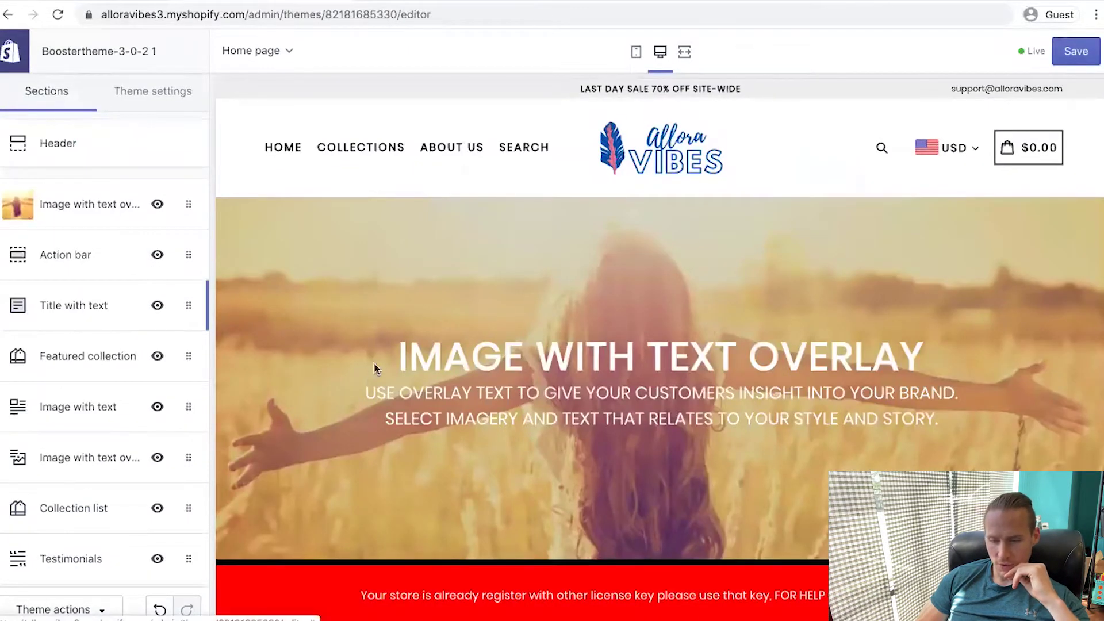
pyautogui.scroll(-2, 371, 370)
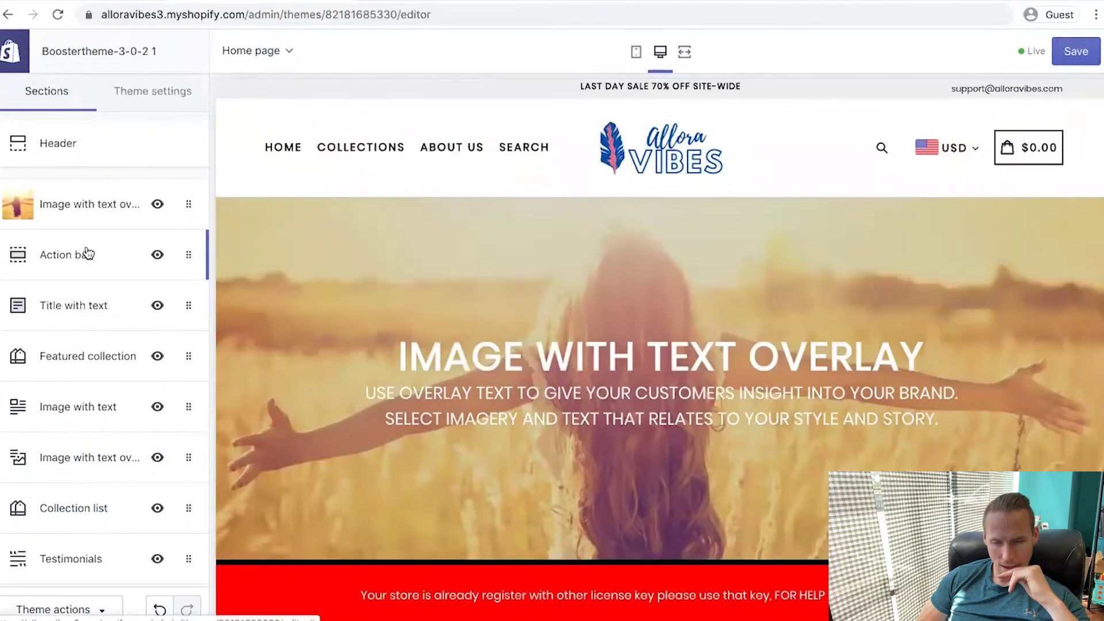
# Remove the Action bar, Title with text and Collection list sections from the home page
pyautogui.click(88, 254)
pyautogui.click(6, 51)
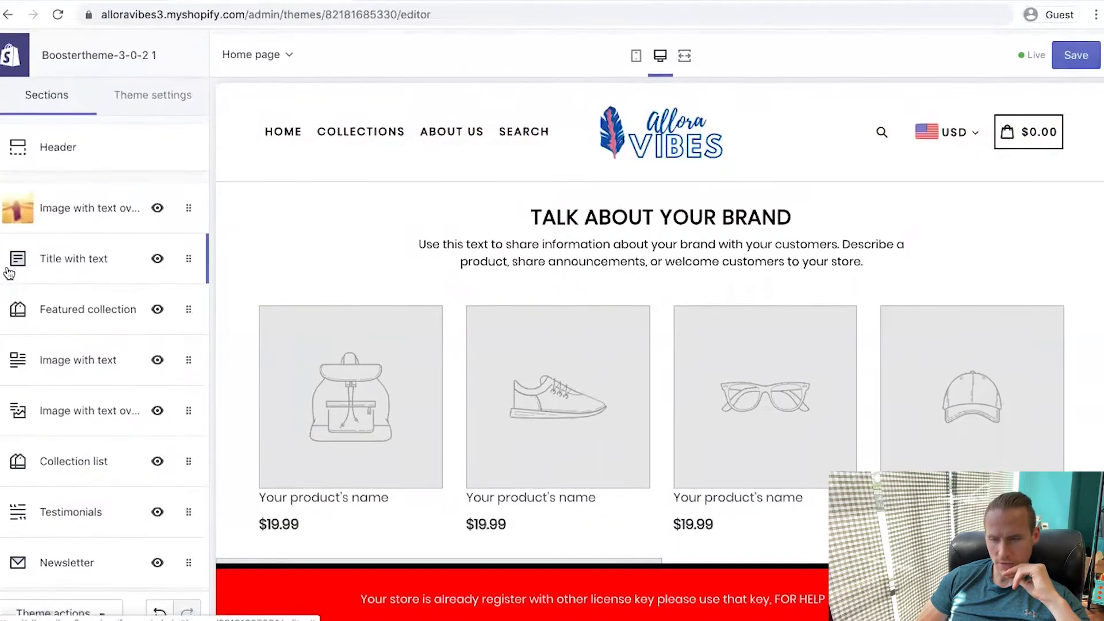
pyautogui.click(635, 53)
pyautogui.click(74, 254)
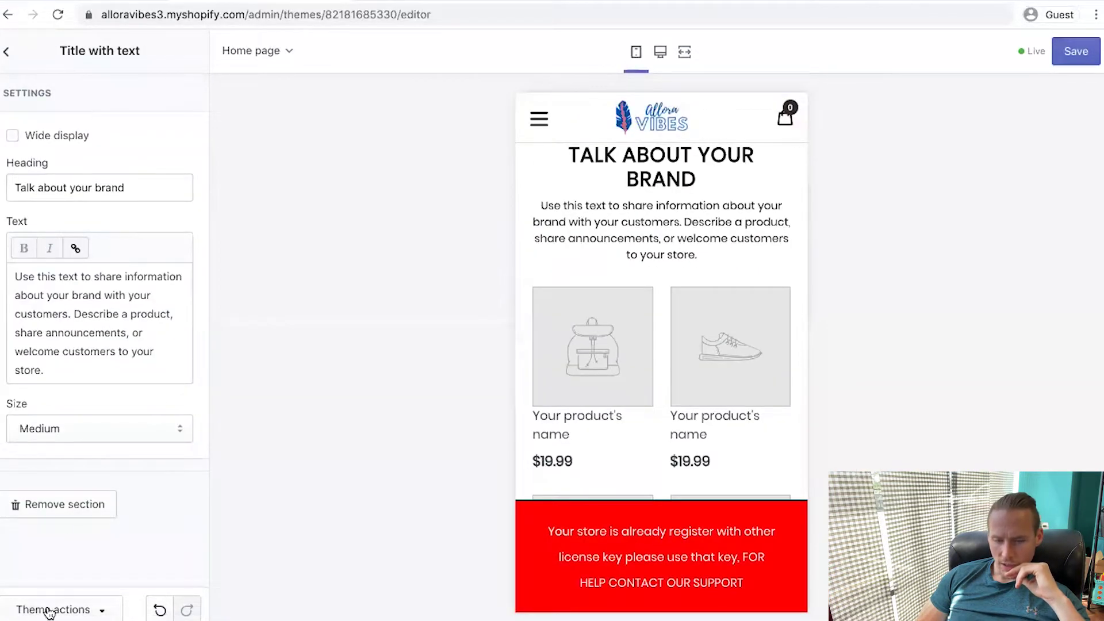
pyautogui.click(6, 51)
pyautogui.click(67, 255)
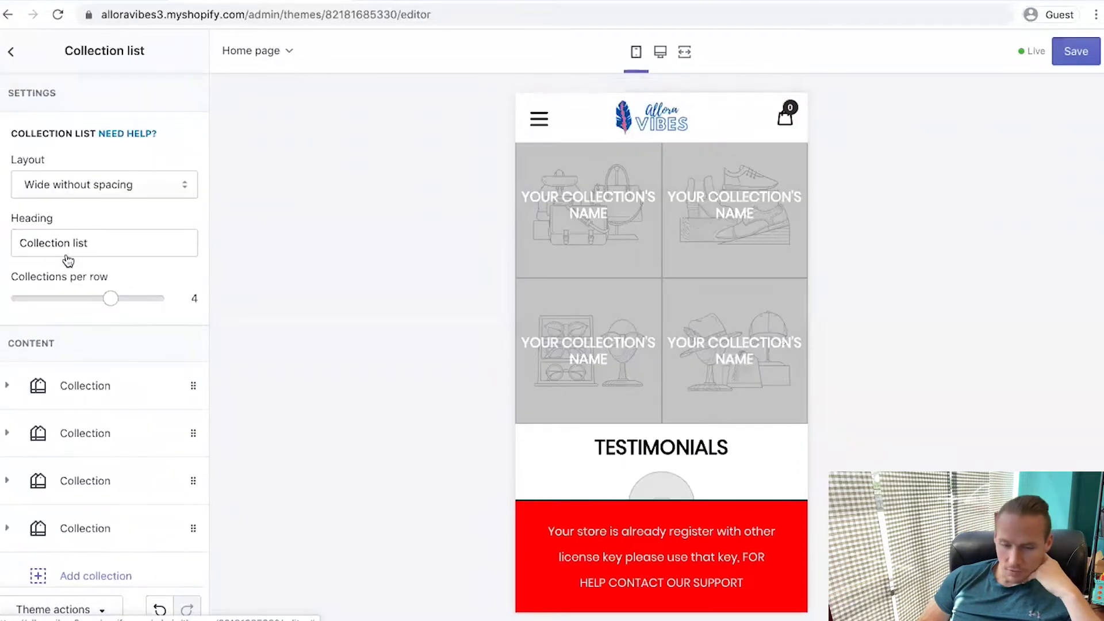
pyautogui.scroll(-3, 86, 567)
pyautogui.click(82, 562)
# Remove the Newsletter, Featured product and Gallery sections, then save the home page
pyautogui.click(55, 325)
pyautogui.scroll(-5, 52, 364)
pyautogui.click(54, 557)
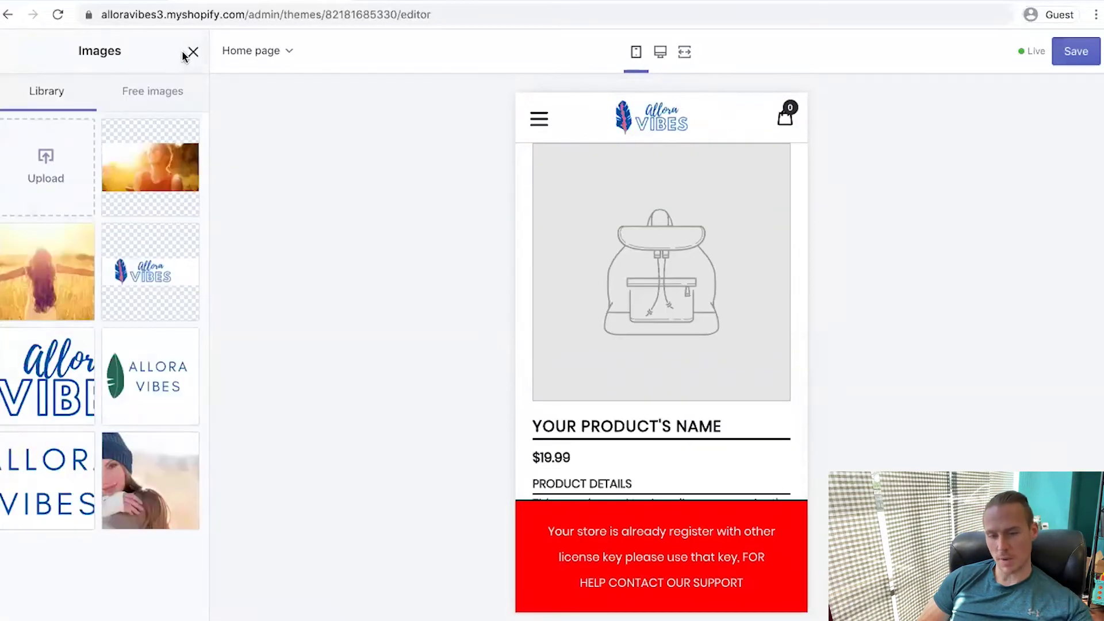
pyautogui.click(184, 54)
pyautogui.scroll(-1, 95, 326)
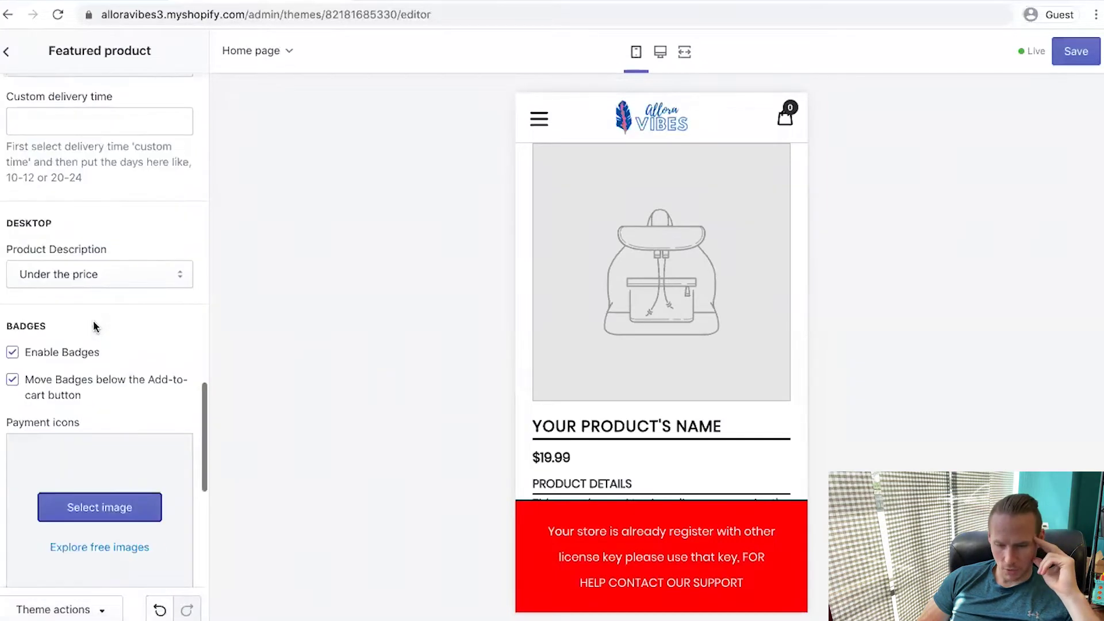
pyautogui.scroll(-8, 95, 326)
pyautogui.click(77, 557)
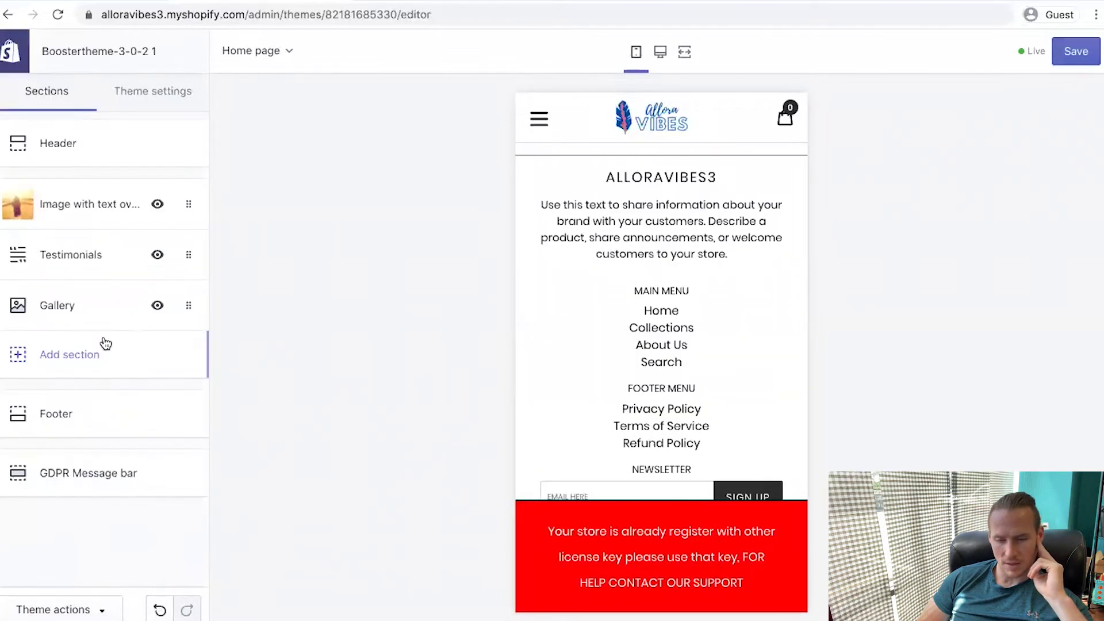
pyautogui.click(104, 307)
pyautogui.click(60, 520)
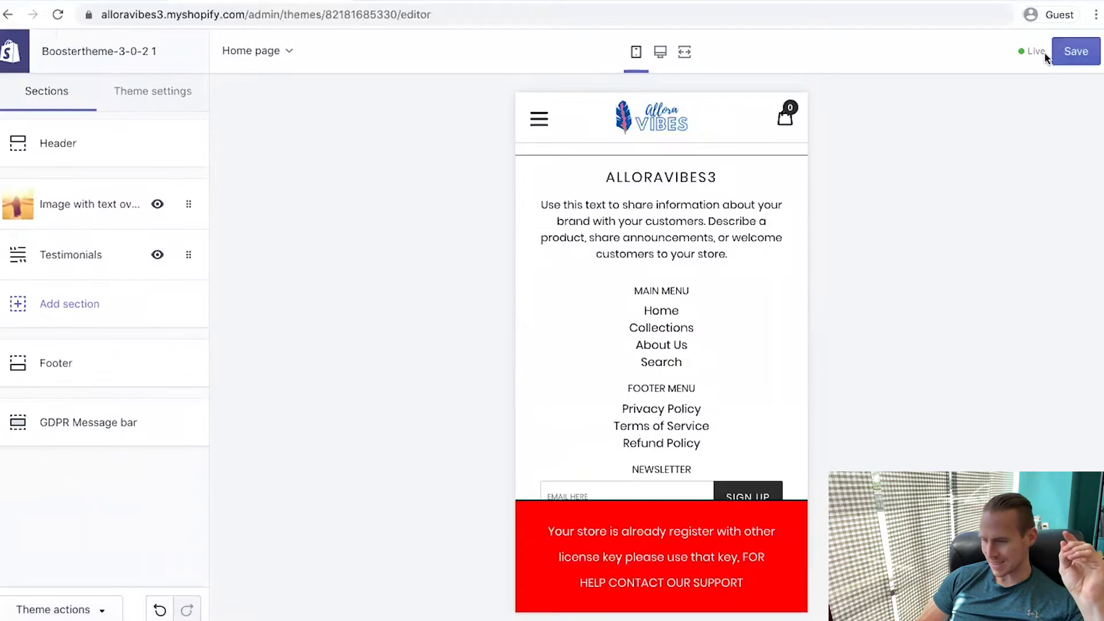
pyautogui.click(1080, 58)
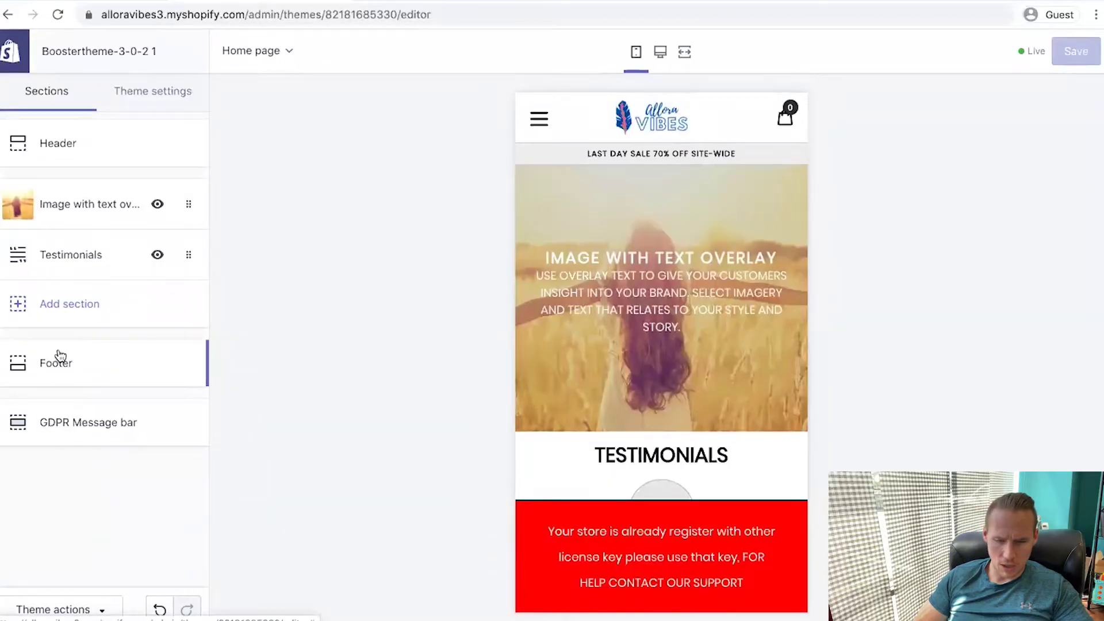
# Add a Collection list section with Home and Beauty & Cosmetics as its first collections
pyautogui.click(65, 303)
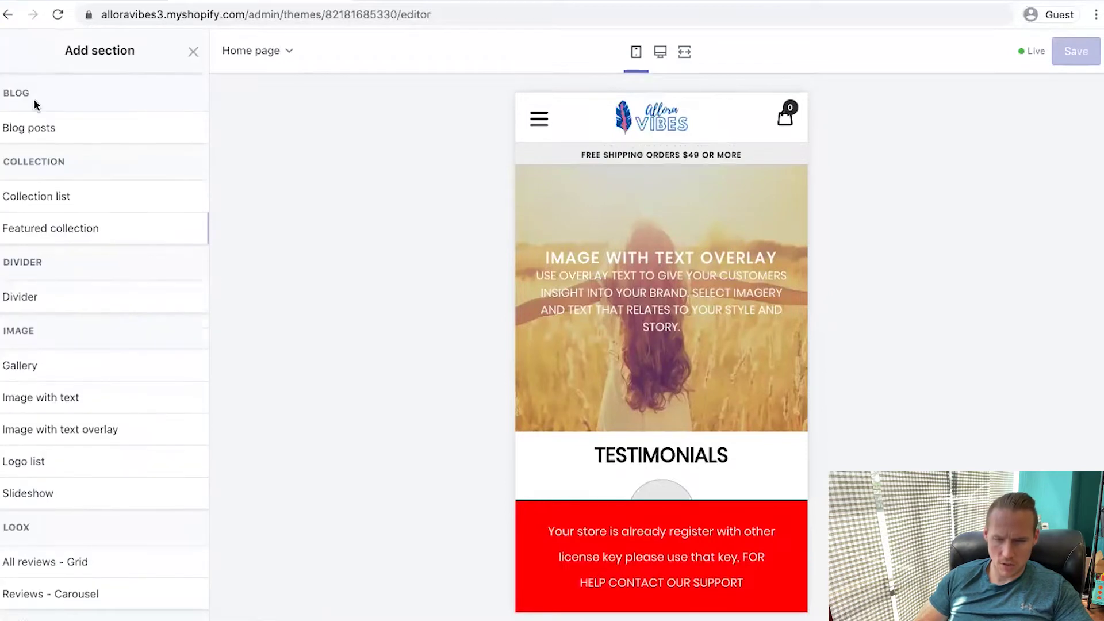
pyautogui.click(180, 195)
pyautogui.click(80, 385)
pyautogui.click(100, 483)
pyautogui.click(81, 293)
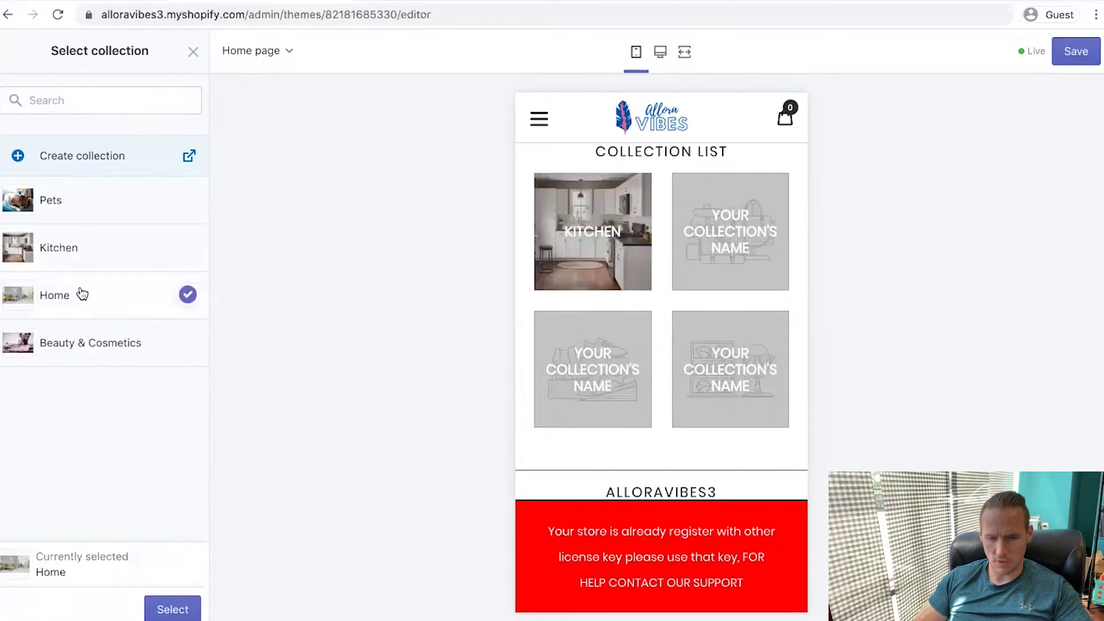
pyautogui.press('Return')
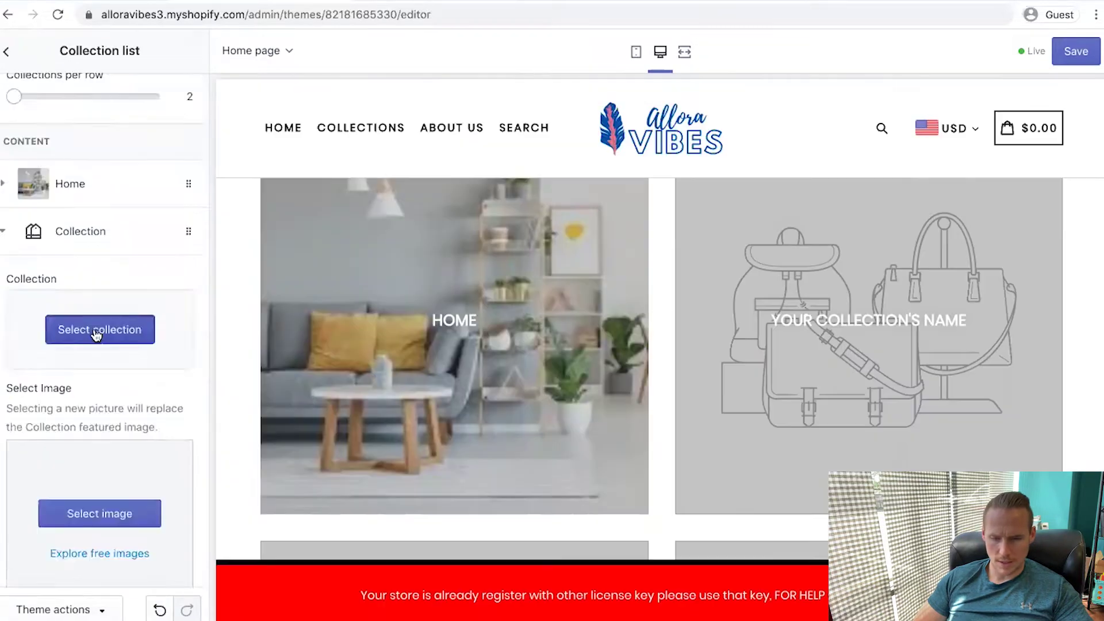
pyautogui.click(97, 331)
pyautogui.click(64, 343)
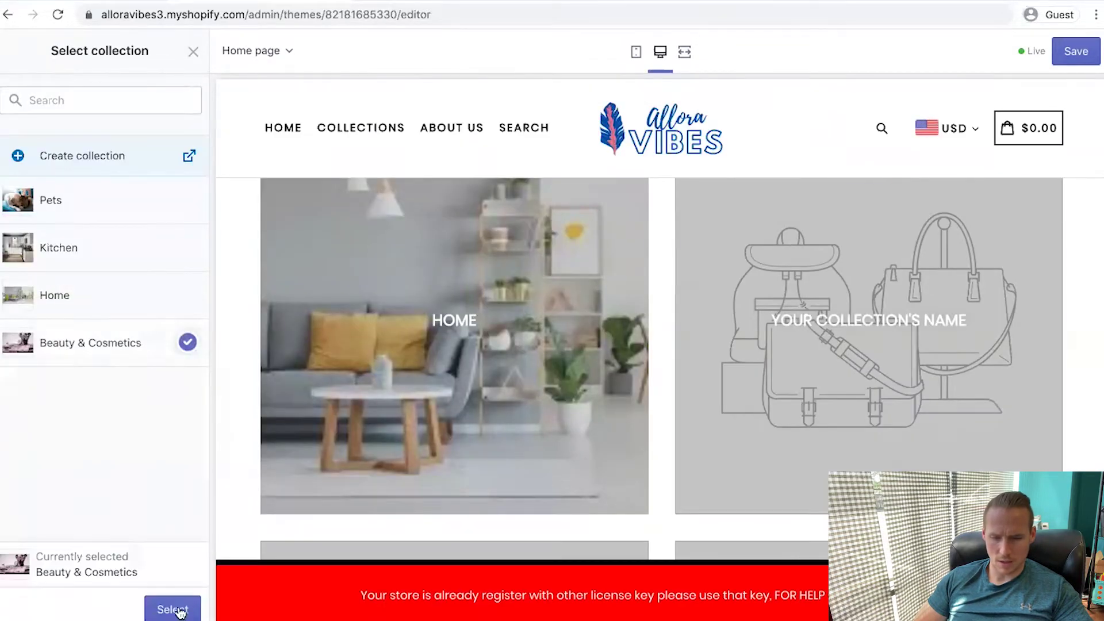
pyautogui.click(175, 609)
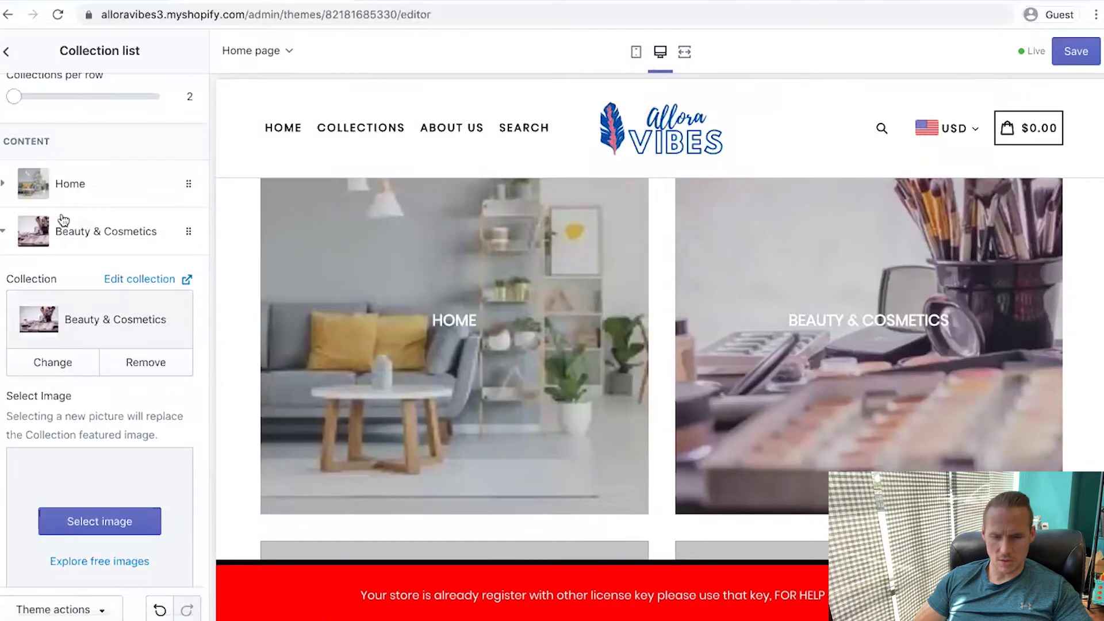
pyautogui.click(12, 246)
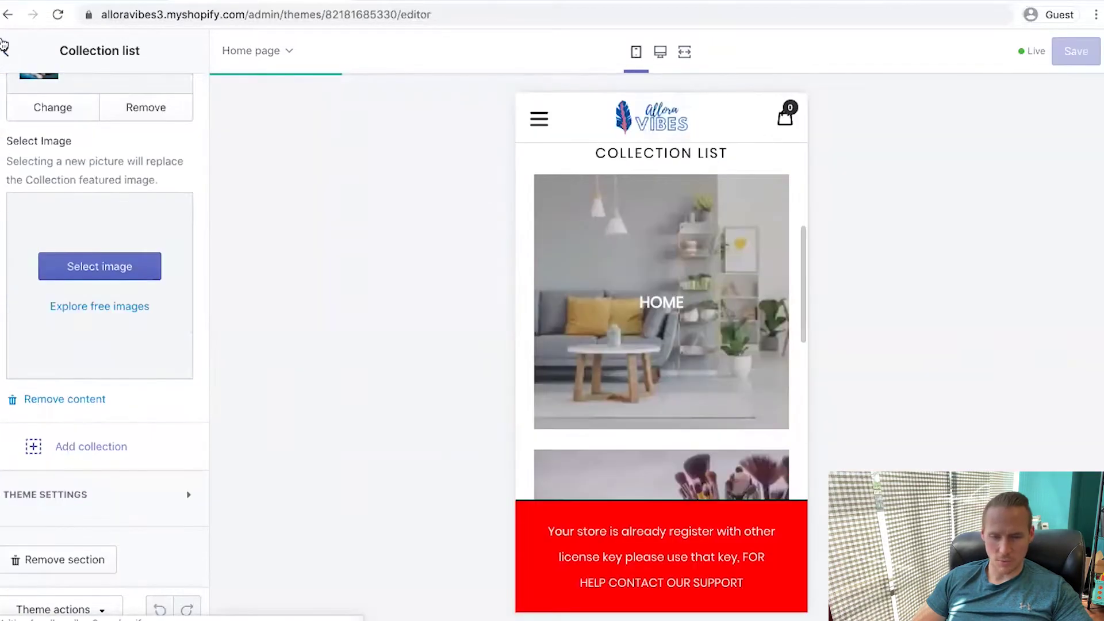
# Change the collection list heading to 'Our Amazing Products', save, and open the first testimonial
pyautogui.click(4, 46)
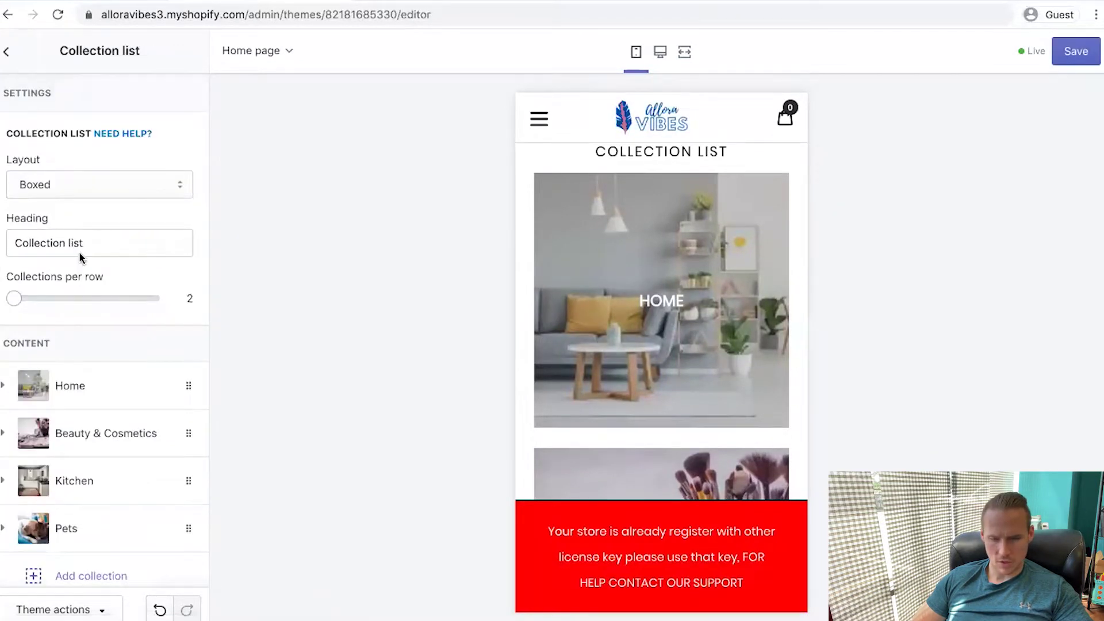
pyautogui.tripleClick(96, 242)
pyautogui.write('Our Amazi')
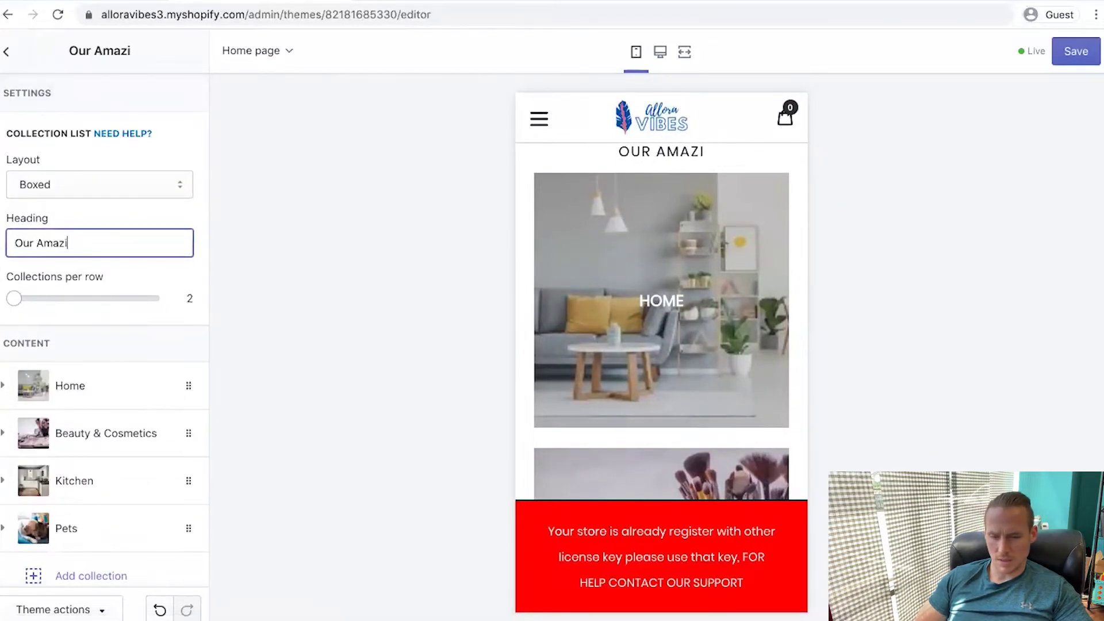
pyautogui.write('ng Products')
pyautogui.hotkey('ctrl', 's')
pyautogui.click(6, 51)
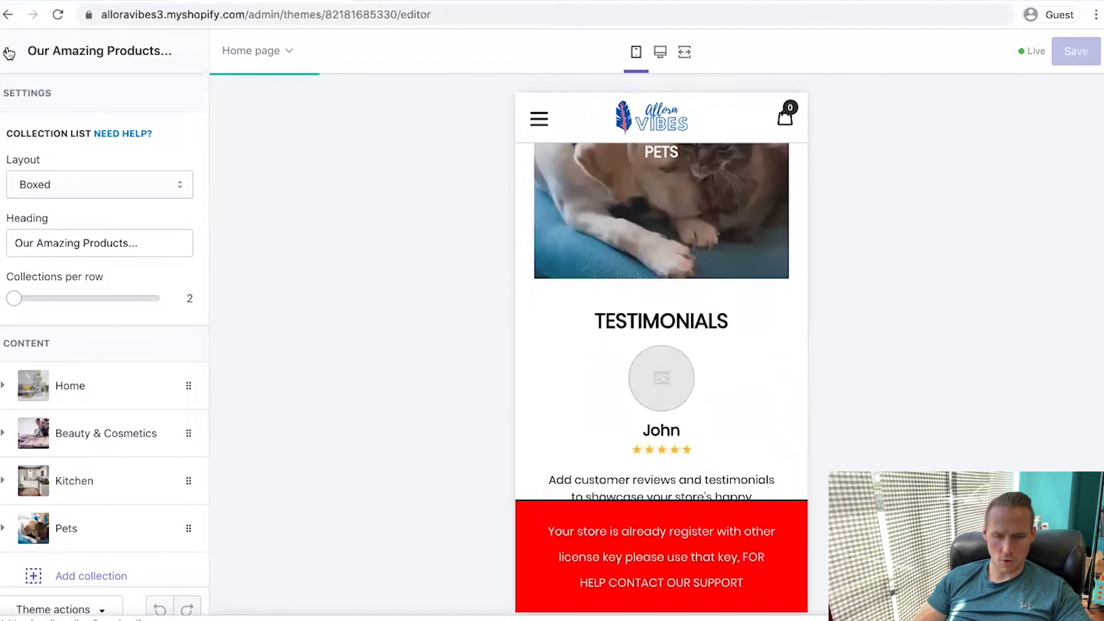
pyautogui.click(89, 300)
pyautogui.click(81, 267)
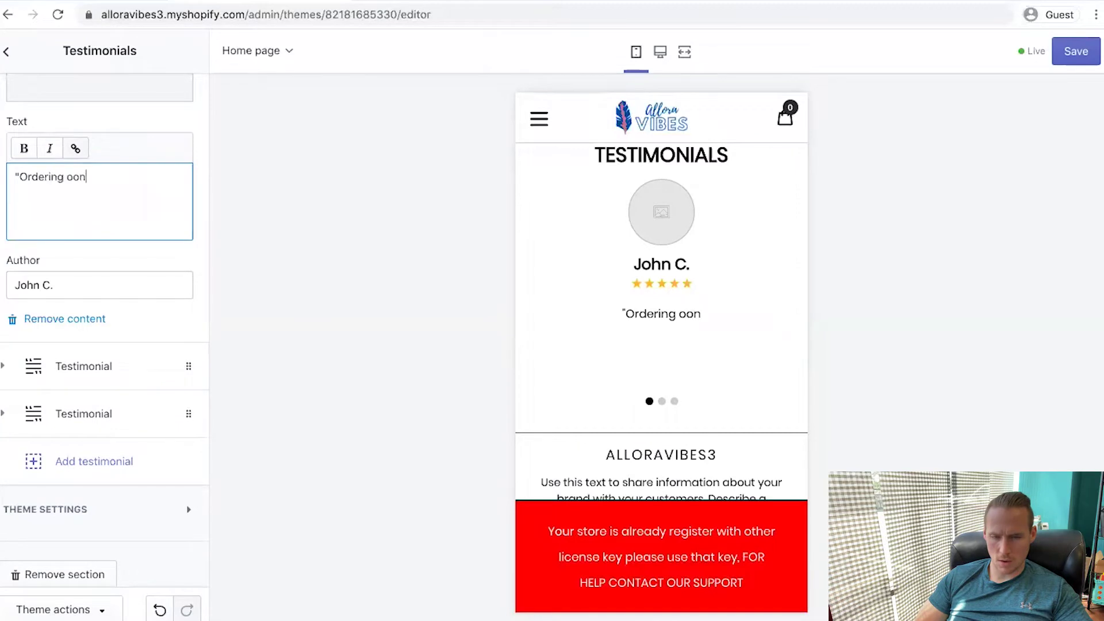
# Write the first testimonial: online ordering left the customer skeptical, but Allora Vibes didn't burn them
pyautogui.press('BackSpace')
pyautogui.press('BackSpace')
pyautogui.press('BackSpace')
pyautogui.write('nline has always left me a bit skp')
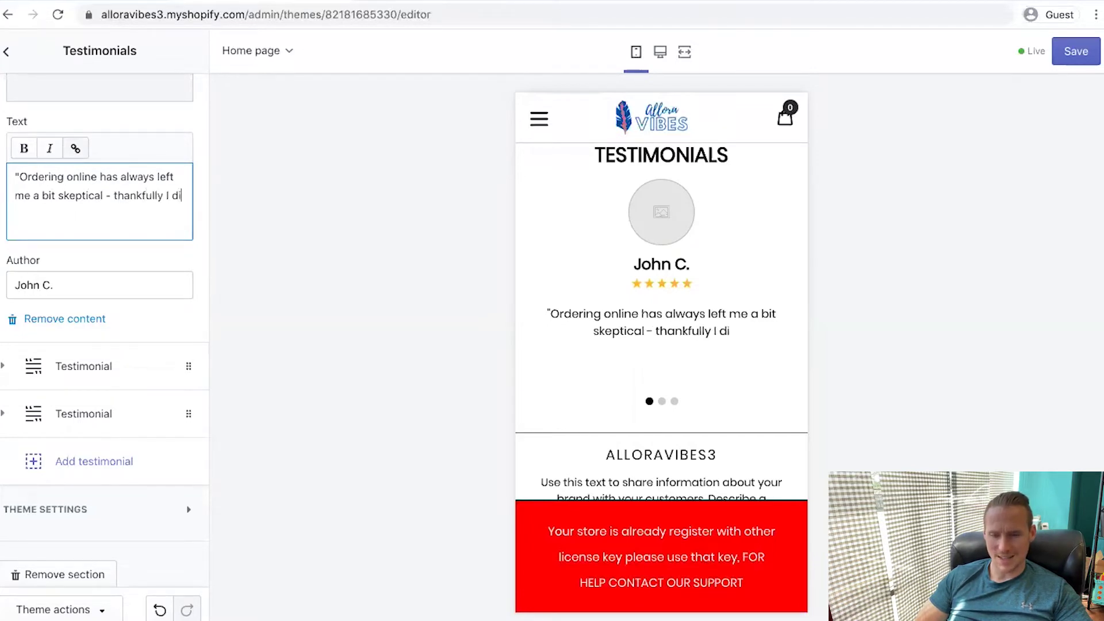
pyautogui.write("idn't get burned with Allora")
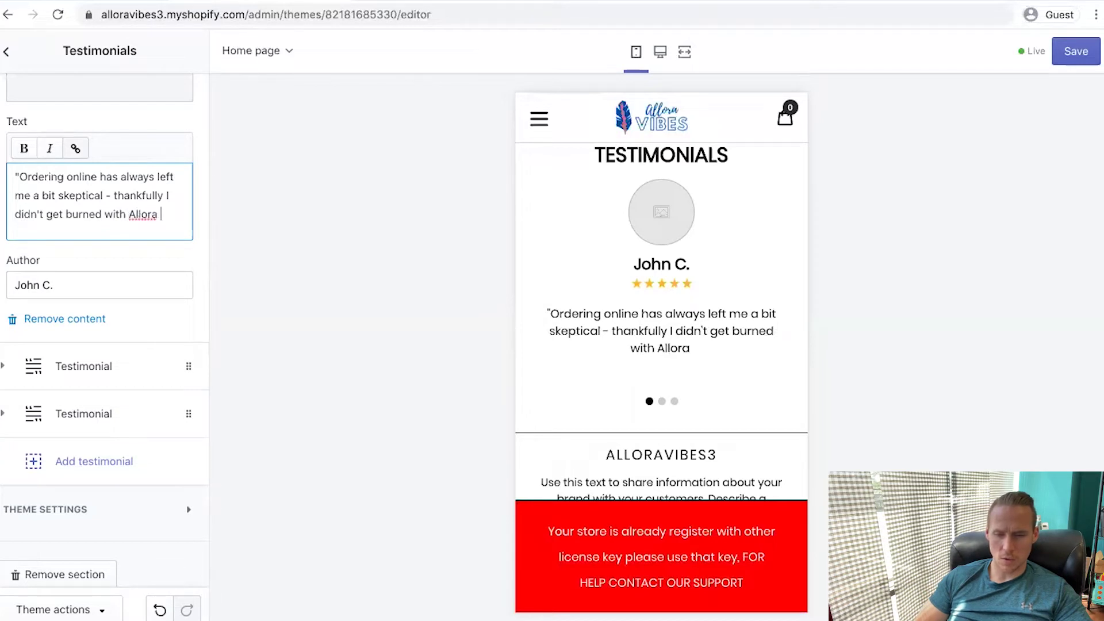
pyautogui.write('es!')
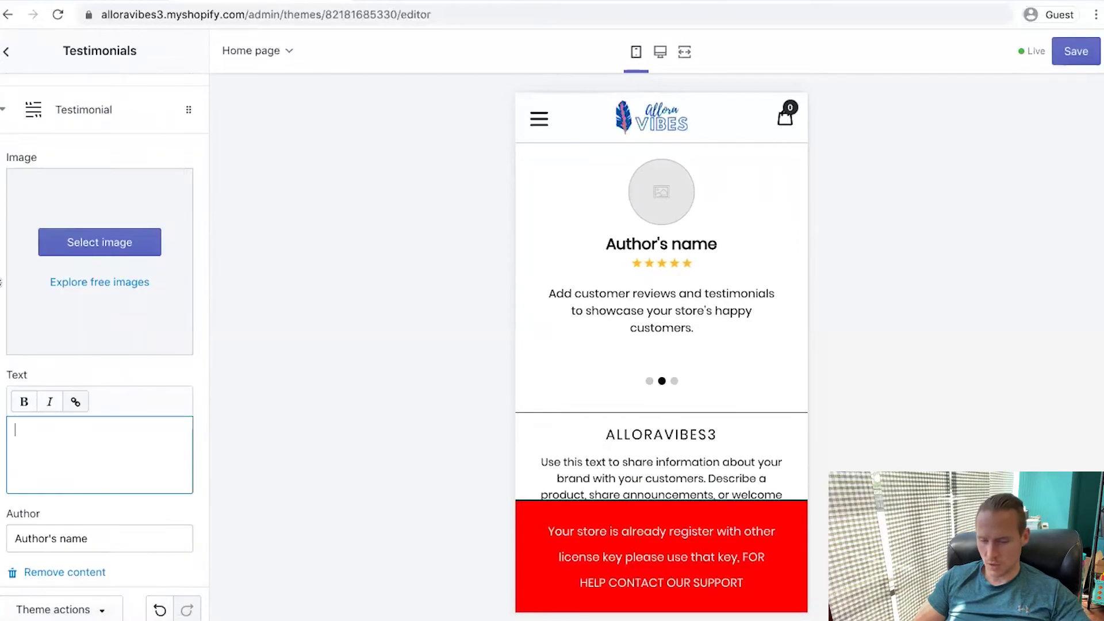
# Replace the second testimonial's author placeholder with the customer's name
pyautogui.write('Shelly')
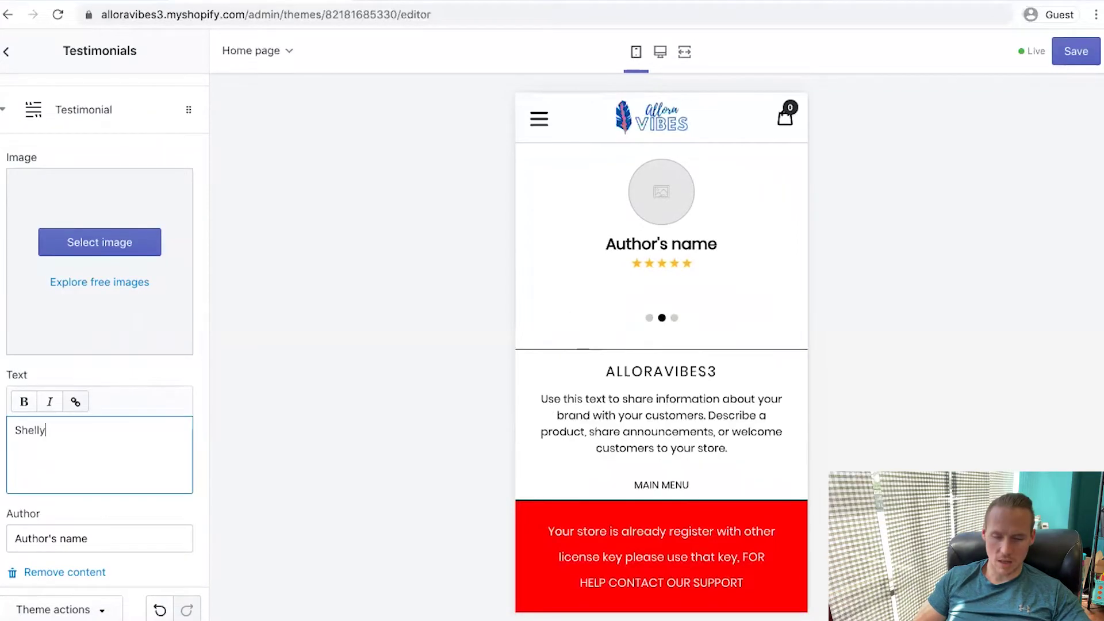
pyautogui.tripleClick(70, 541)
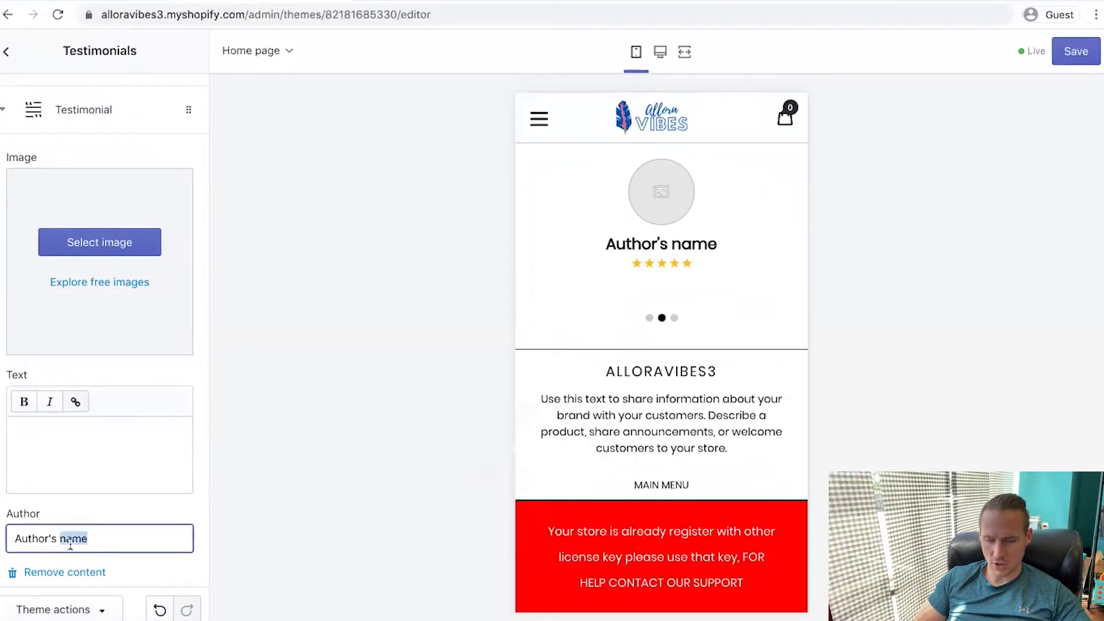
pyautogui.write('Shell')
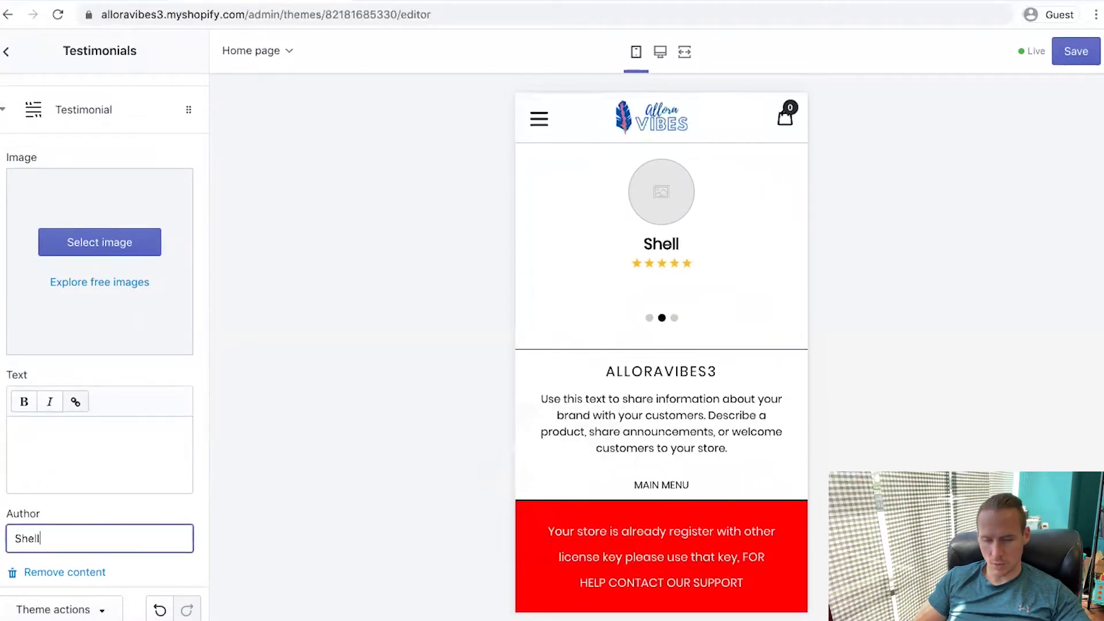
pyautogui.write('y')
pyautogui.click(54, 399)
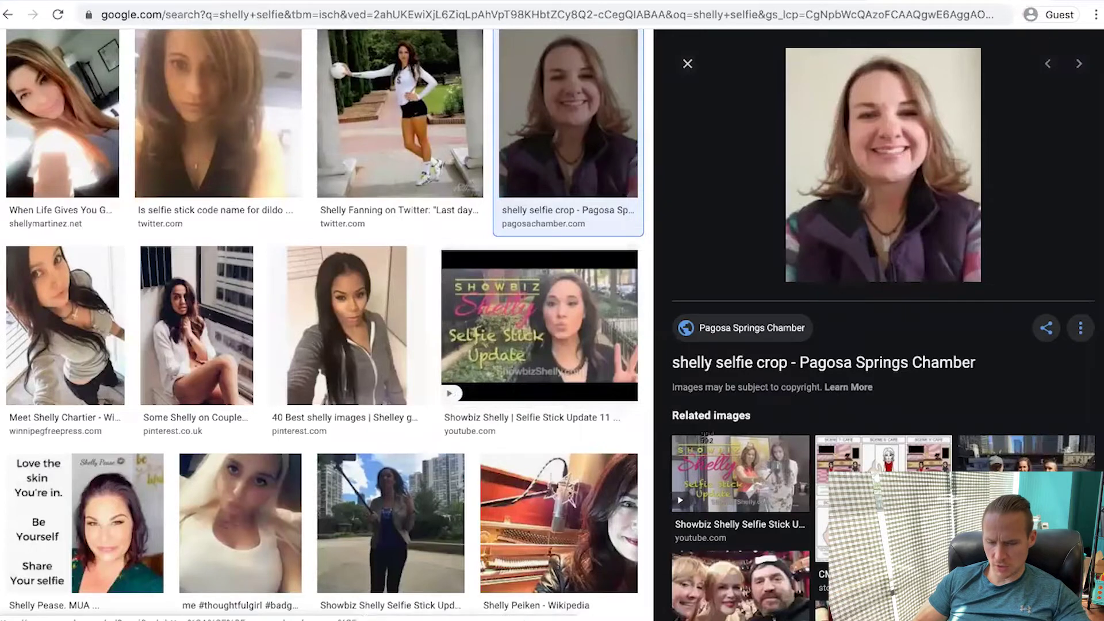
# Screenshot a selfie photo and set it as the second testimonial's image
pyautogui.moveTo(807, 55); pyautogui.dragTo(982, 216)
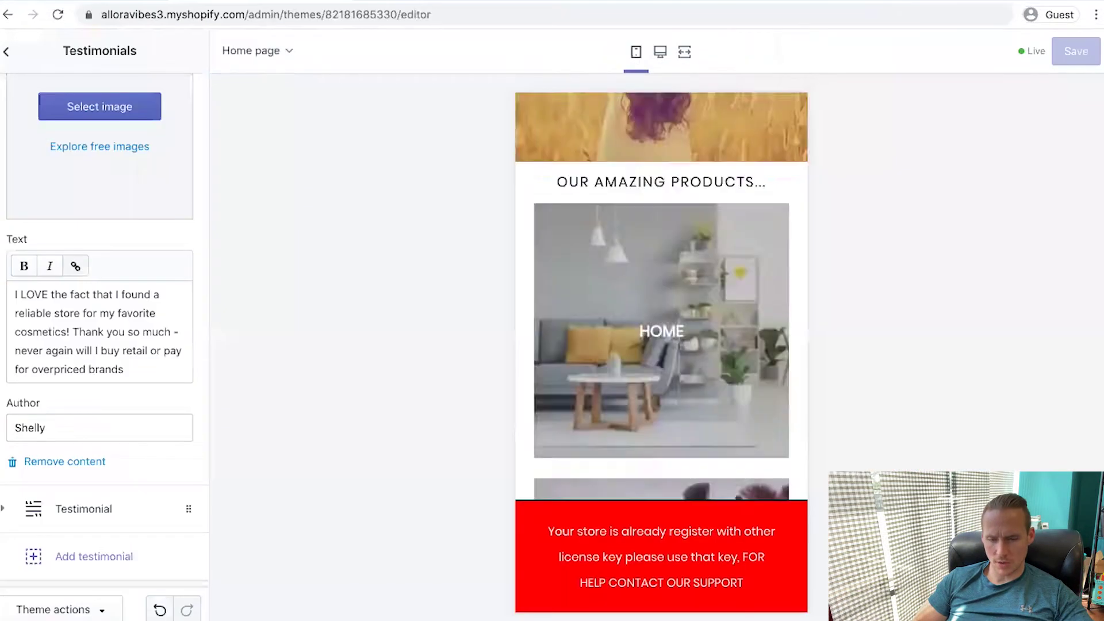
pyautogui.click(92, 118)
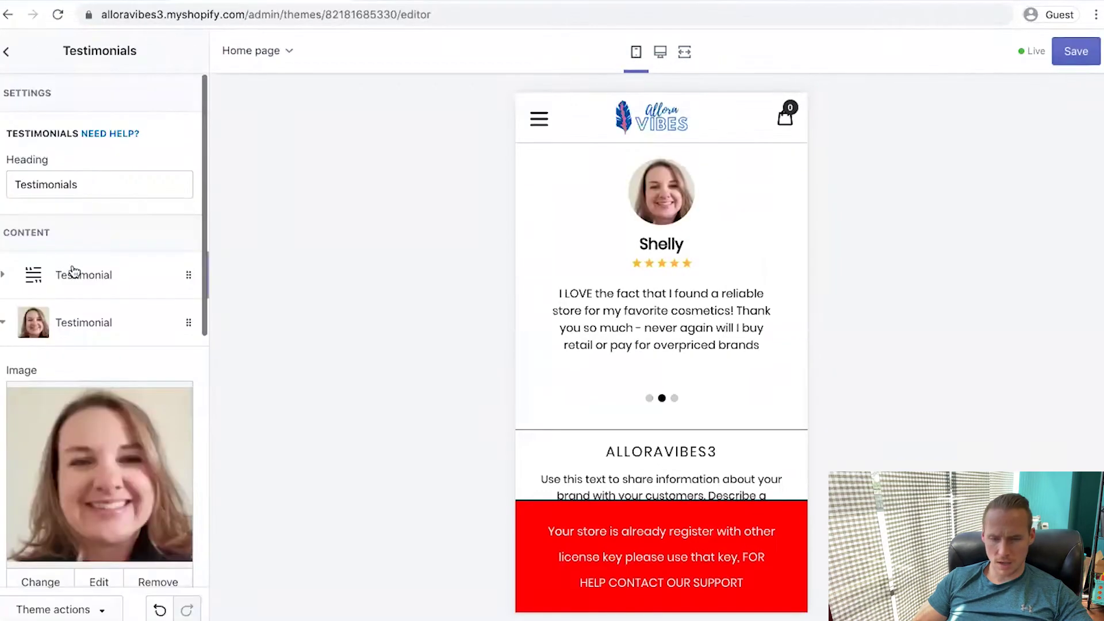
pyautogui.scroll(-2, 63, 264)
pyautogui.click(3, 241)
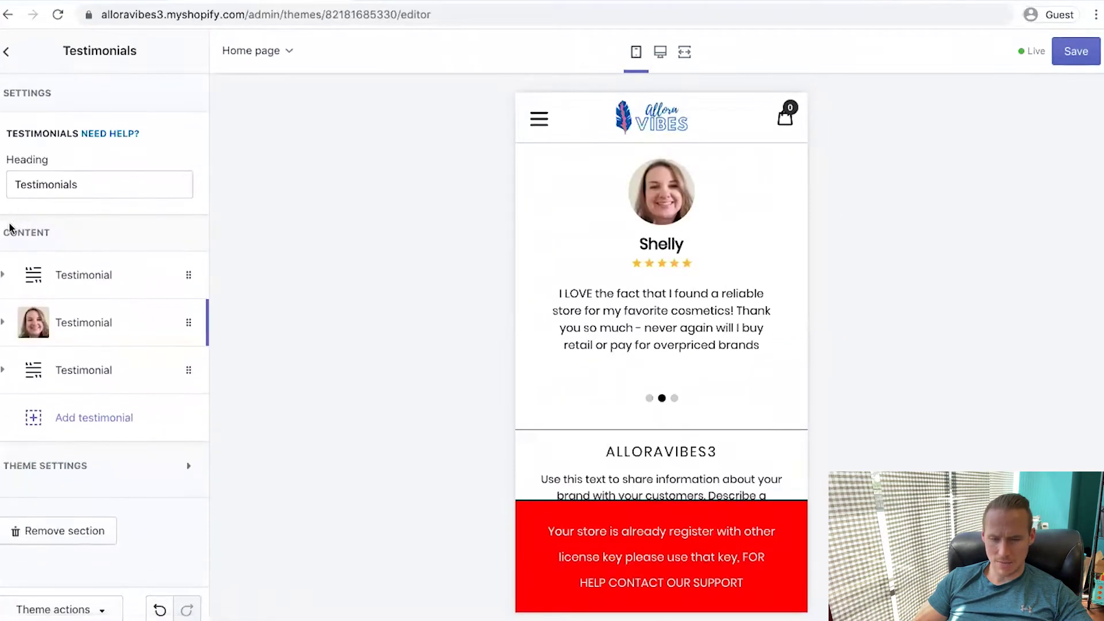
pyautogui.click(4, 279)
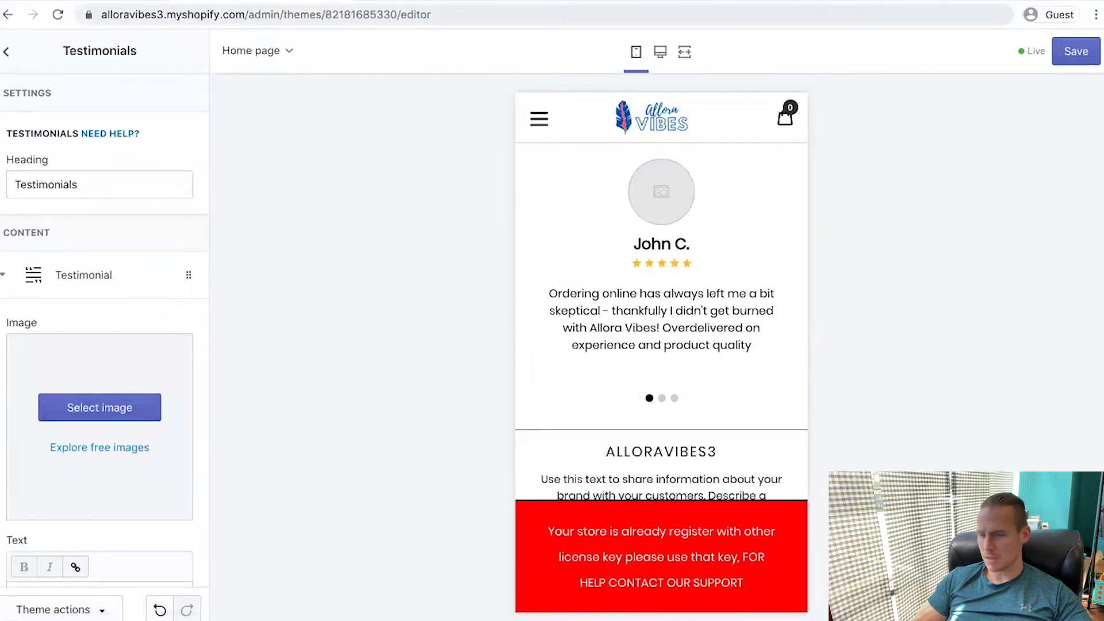
# Run a new Google Images search for a selfie and screenshot a photo from the results
pyautogui.click(909, 21)
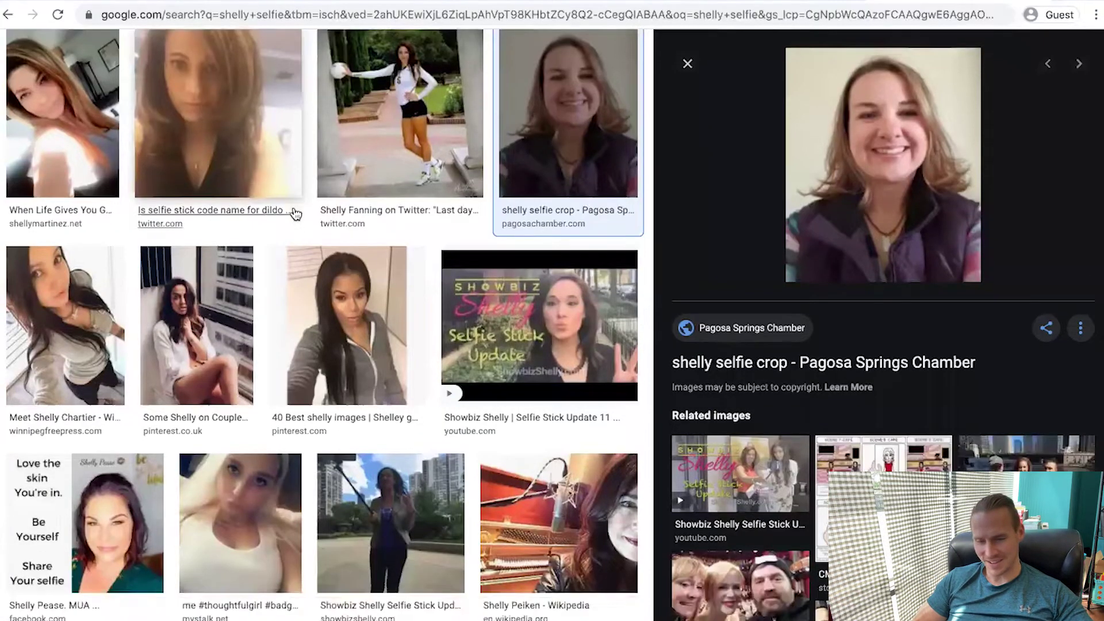
pyautogui.scroll(3, 295, 245)
pyautogui.moveTo(308, 96); pyautogui.dragTo(37, 83)
pyautogui.write('john selfie')
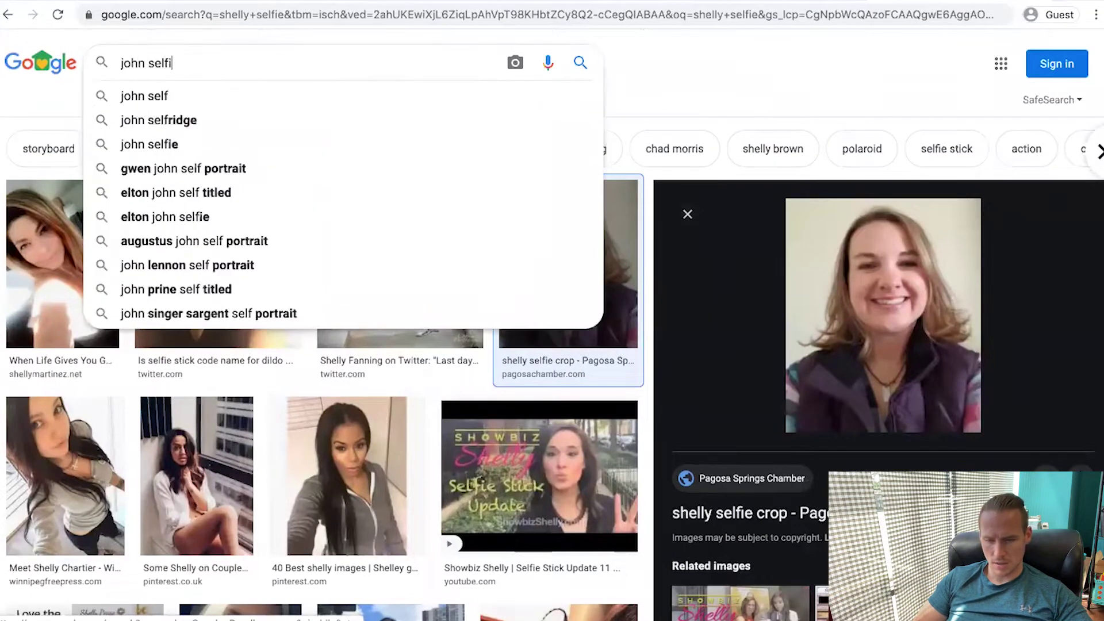
pyautogui.press('Return')
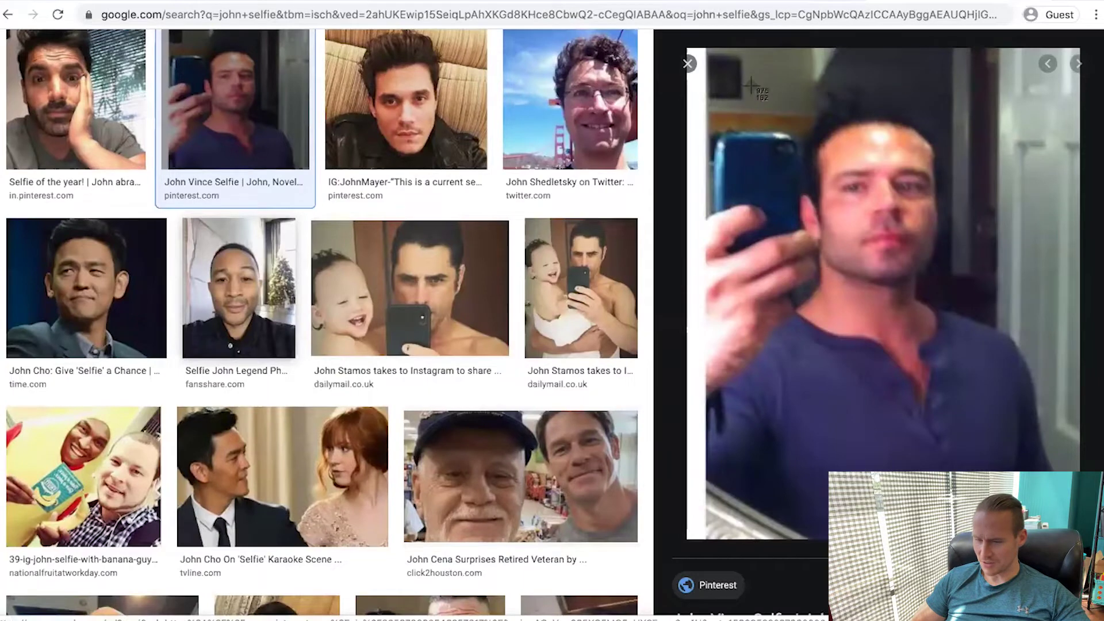
pyautogui.moveTo(755, 70); pyautogui.dragTo(995, 366)
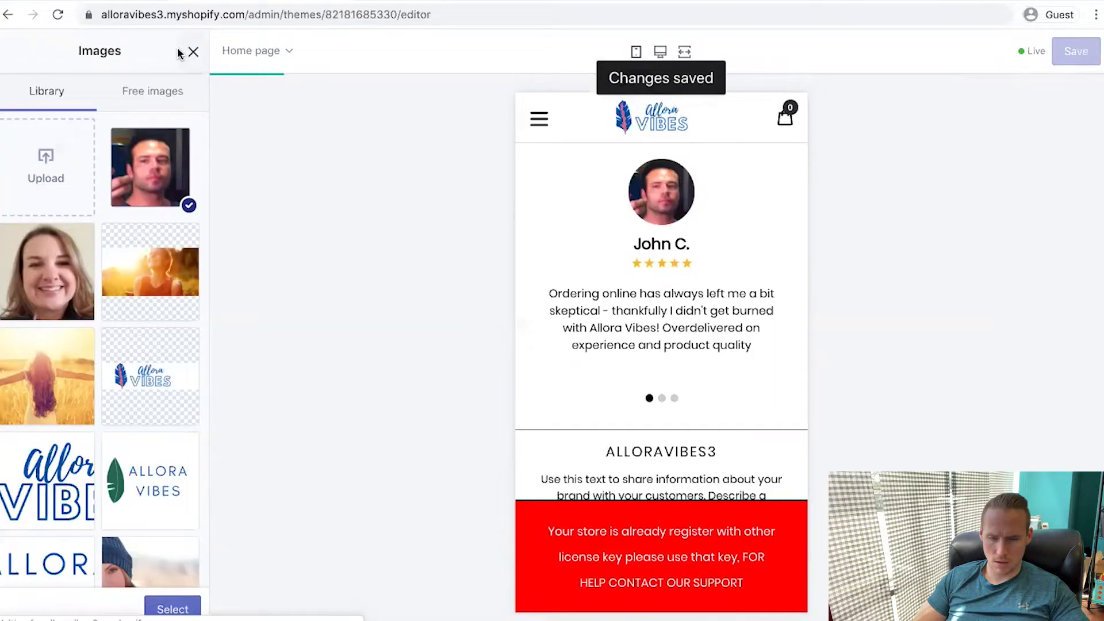
# Upload the screenshot as the third testimonial's photo and save the theme
pyautogui.click(192, 53)
pyautogui.scroll(-3, 72, 360)
pyautogui.scroll(3, 74, 353)
pyautogui.click(84, 371)
pyautogui.scroll(-3, 88, 334)
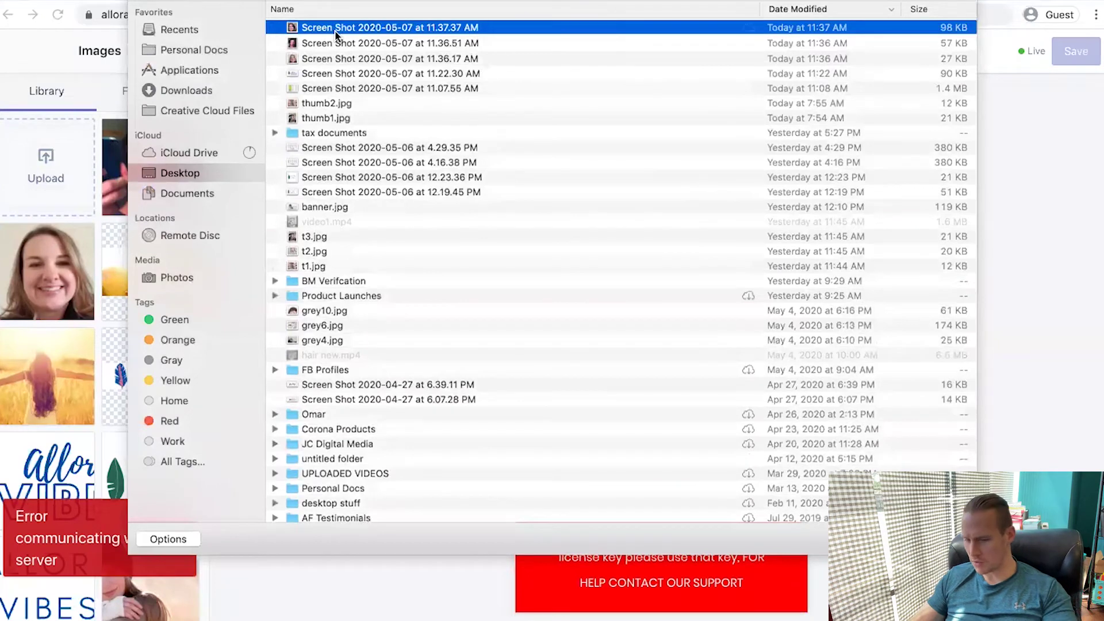
pyautogui.doubleClick(336, 33)
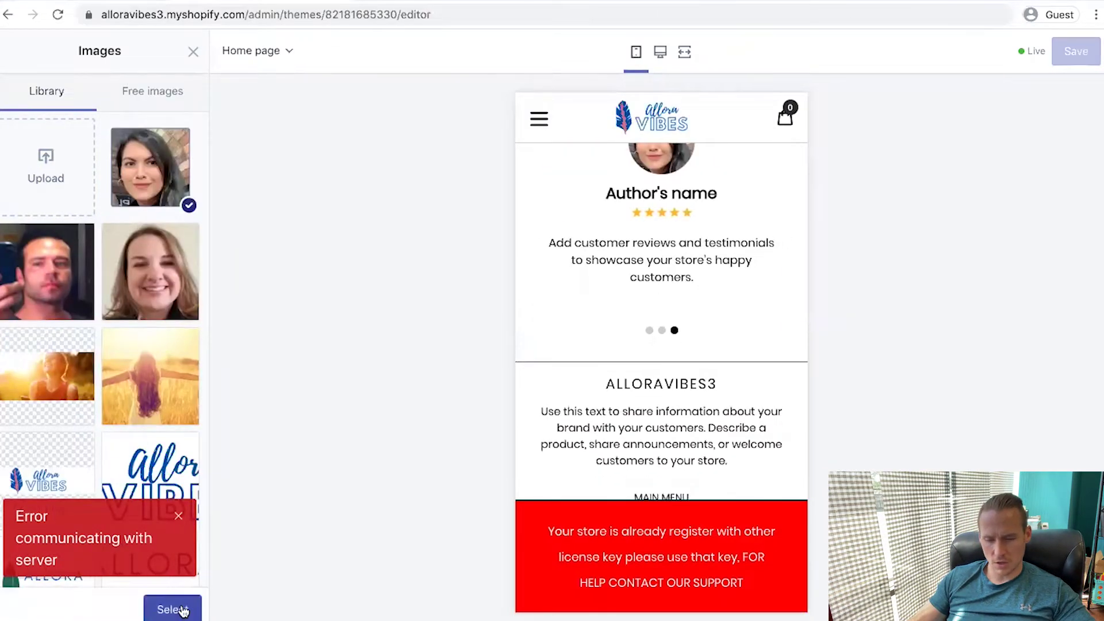
pyautogui.click(173, 609)
pyautogui.click(1074, 42)
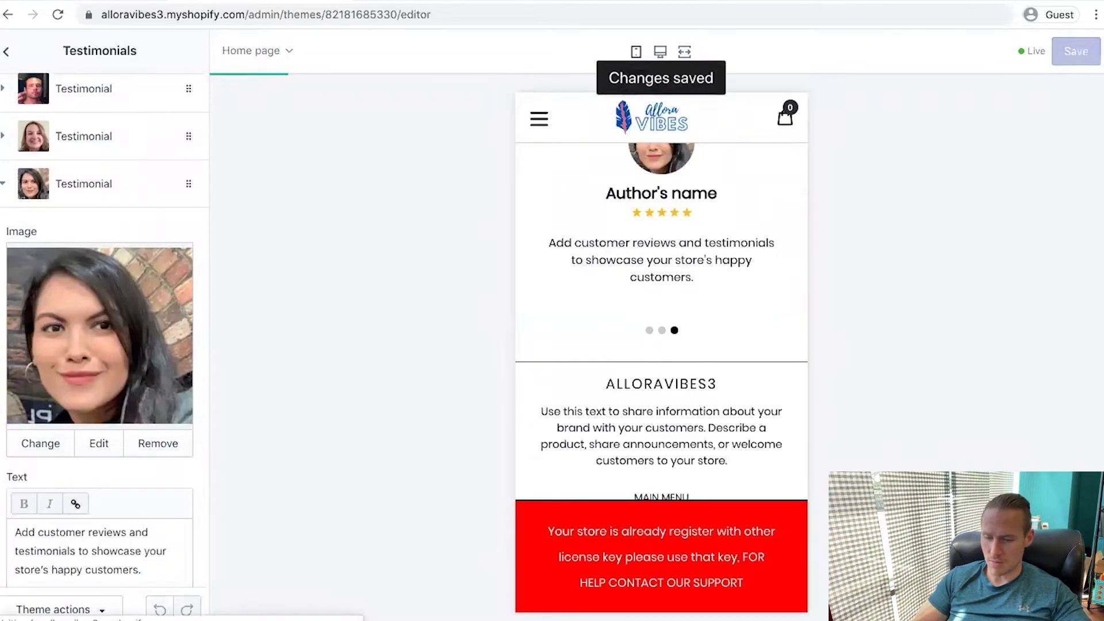
pyautogui.scroll(-20, 542, 291)
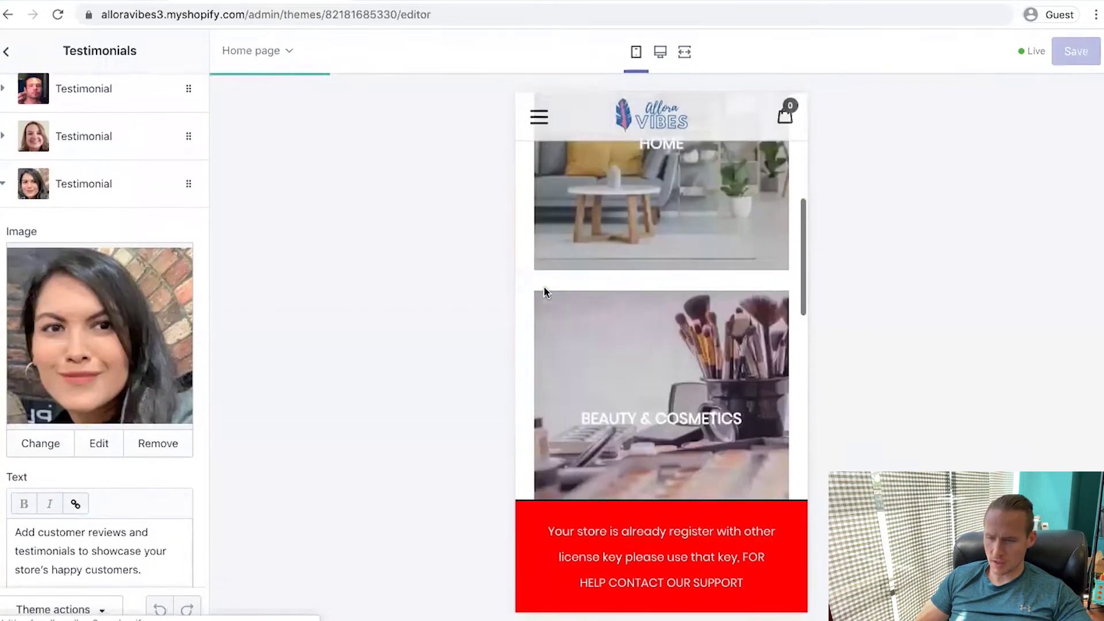
# Hide the footer's PayPal icon and delete the footer's Text block
pyautogui.click(542, 291)
pyautogui.click(11, 367)
pyautogui.scroll(-3, 123, 377)
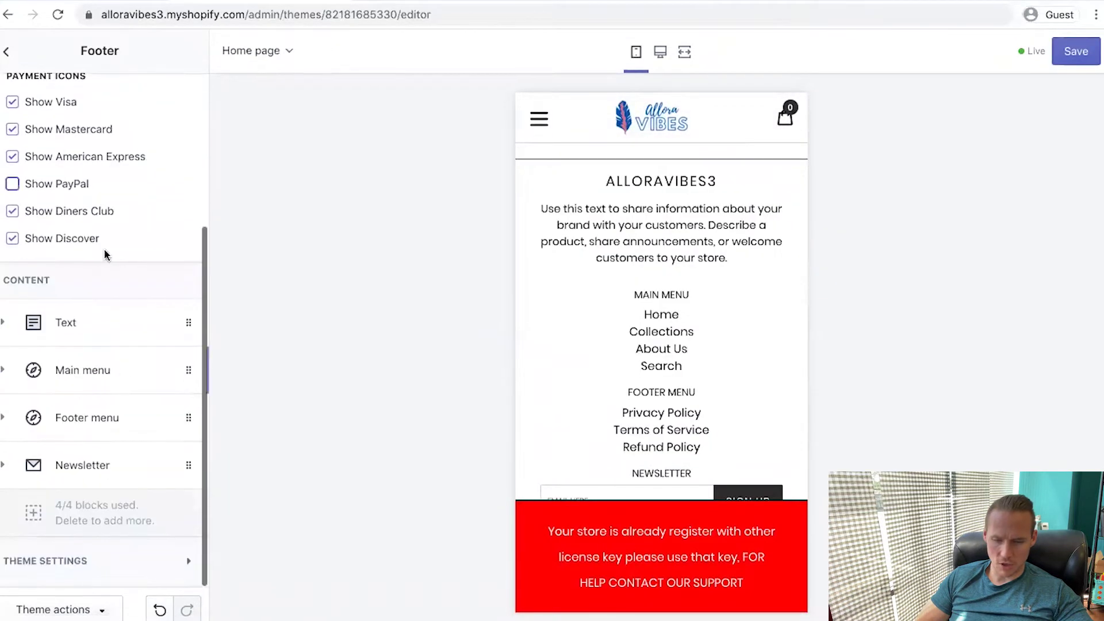
pyautogui.click(67, 320)
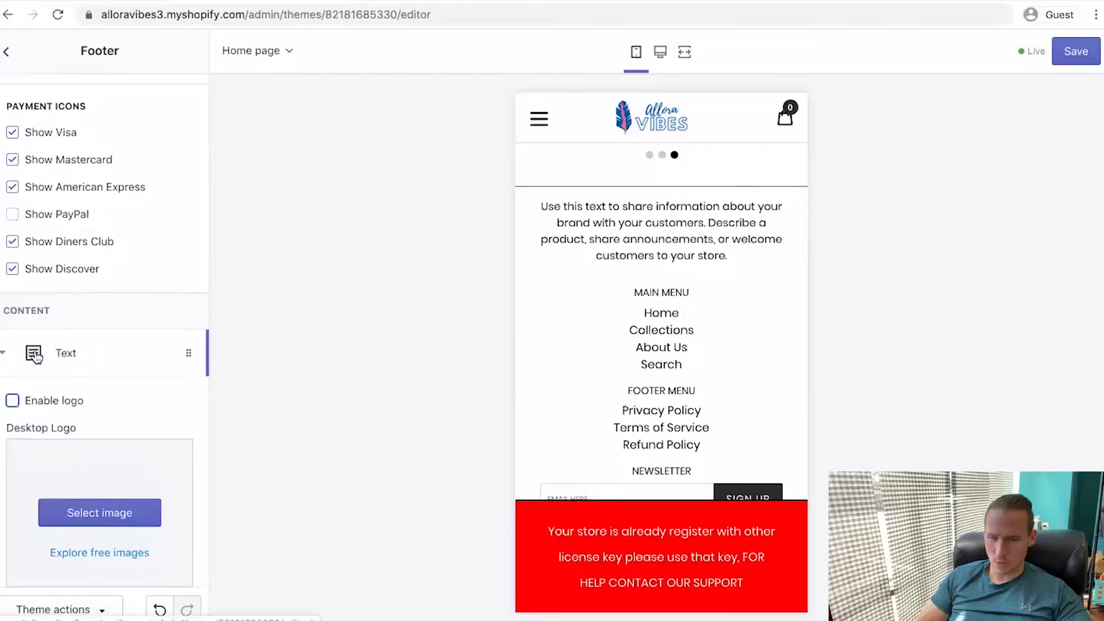
pyautogui.scroll(-5, 36, 356)
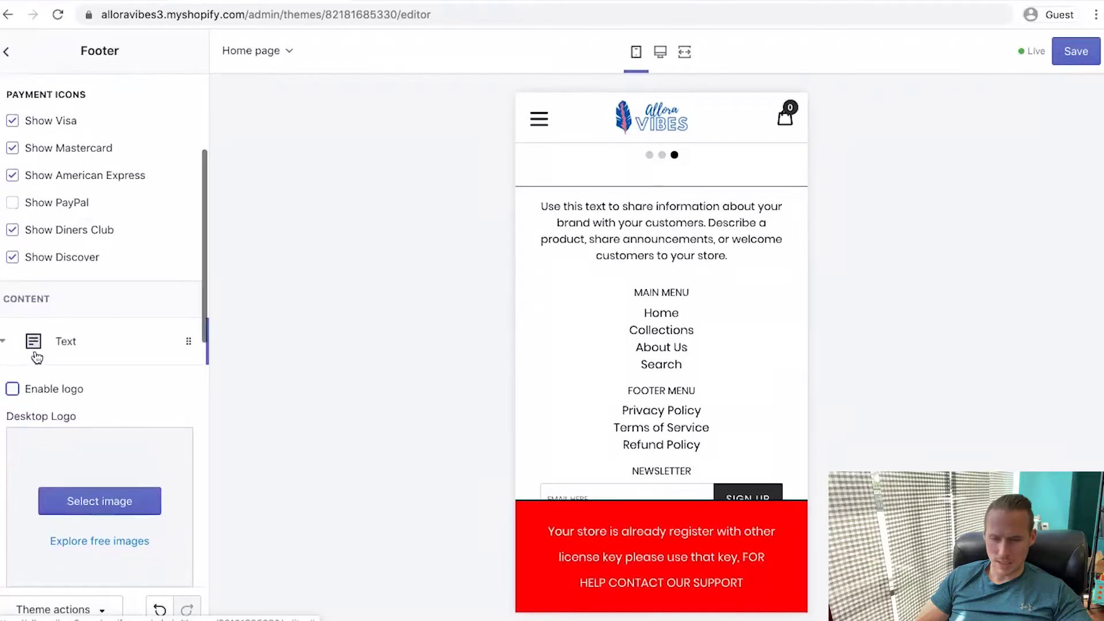
pyautogui.click(48, 323)
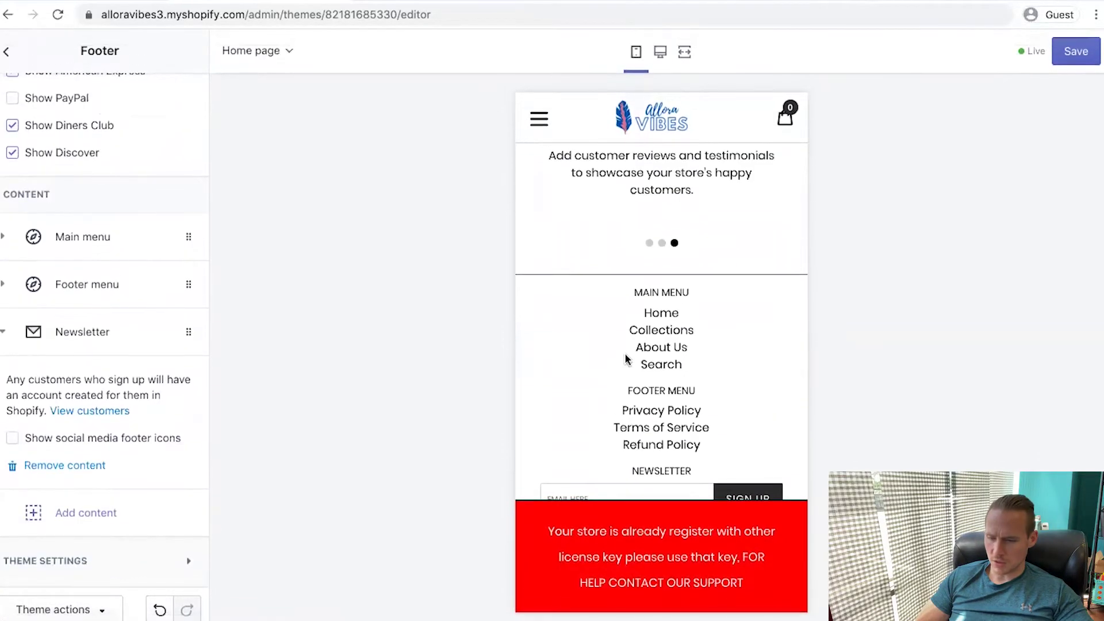
pyautogui.scroll(5, 76, 267)
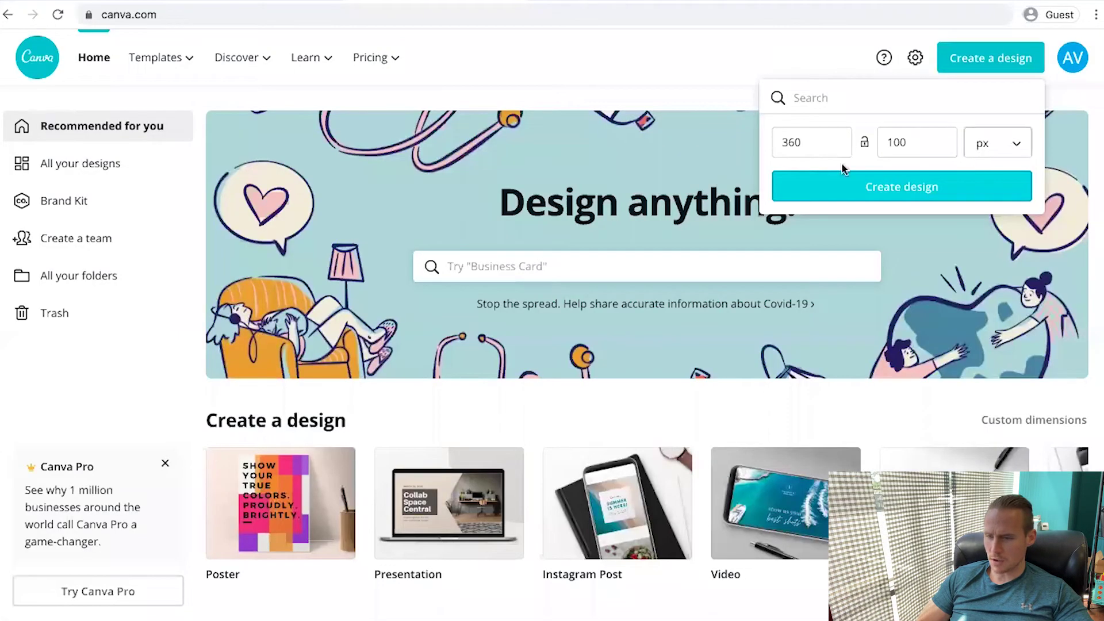
# Resize the Canva design to 40×40 px
pyautogui.doubleClick(899, 142)
pyautogui.write('32')
pyautogui.doubleClick(811, 137)
pyautogui.write('40')
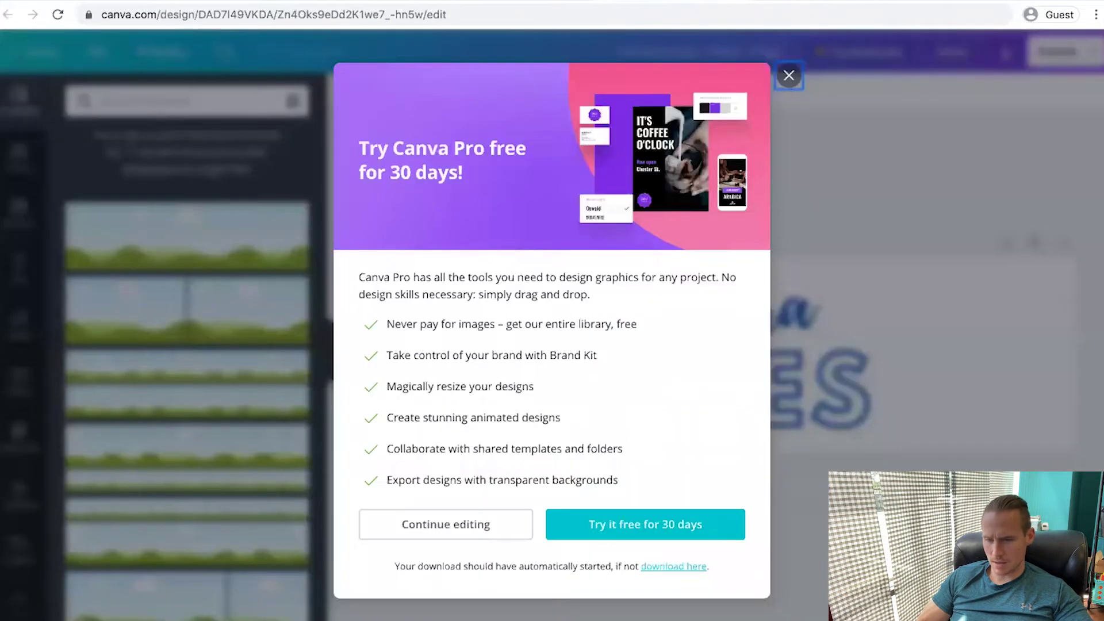
pyautogui.click(792, 76)
# Centre the Allora Vibes logo with the leaf left of the text and screenshot it
pyautogui.click(891, 345)
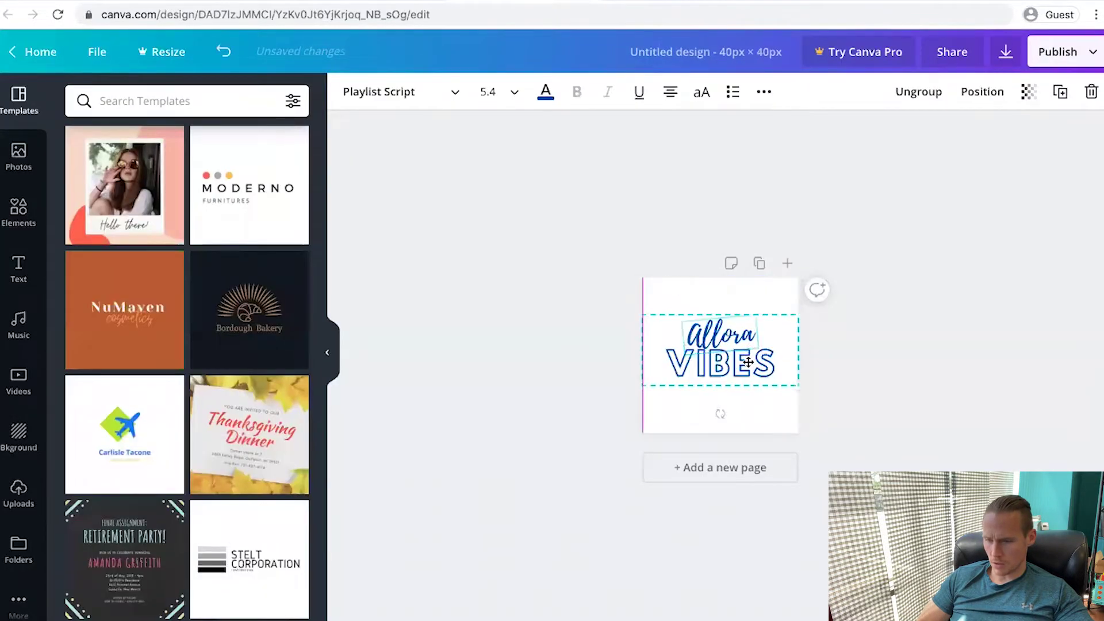
pyautogui.moveTo(747, 363); pyautogui.dragTo(765, 347)
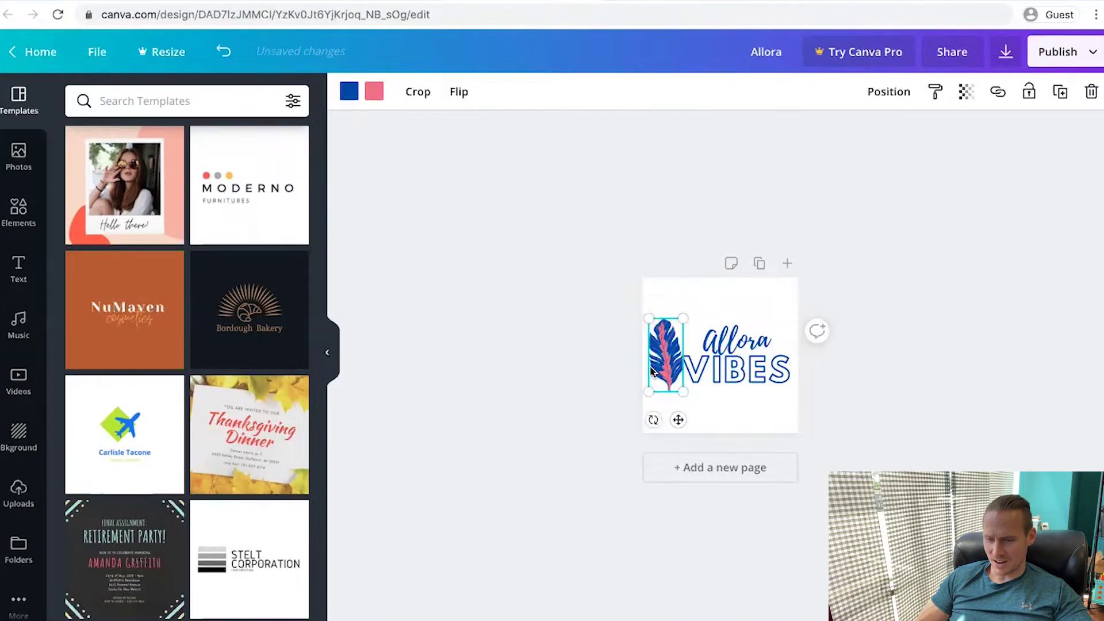
pyautogui.moveTo(659, 359); pyautogui.dragTo(653, 359)
pyautogui.click(884, 309)
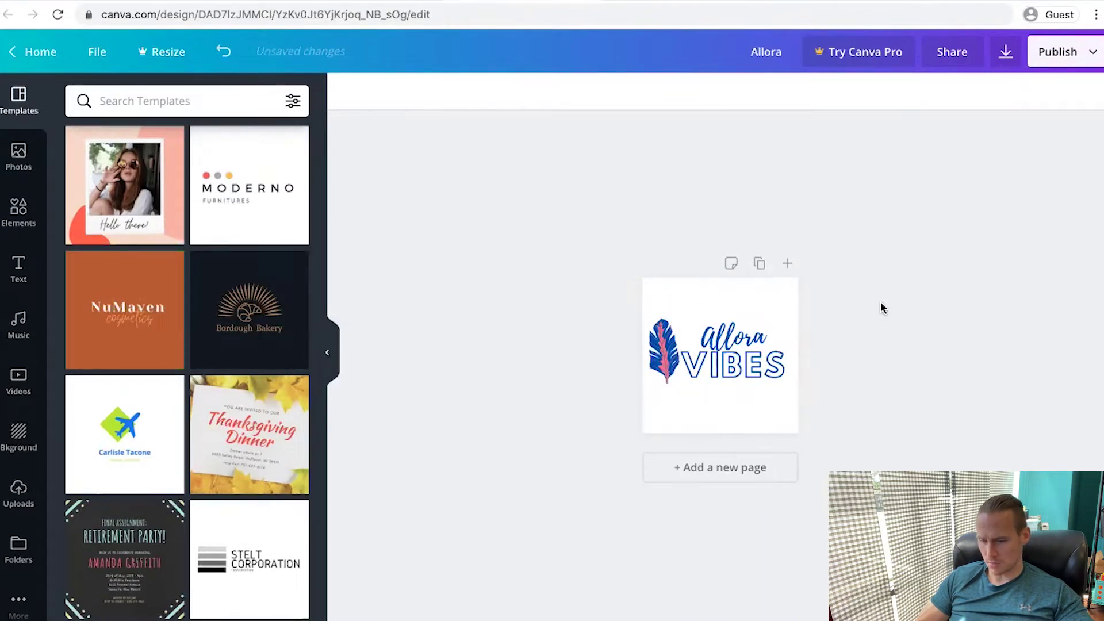
pyautogui.moveTo(659, 257); pyautogui.dragTo(780, 411)
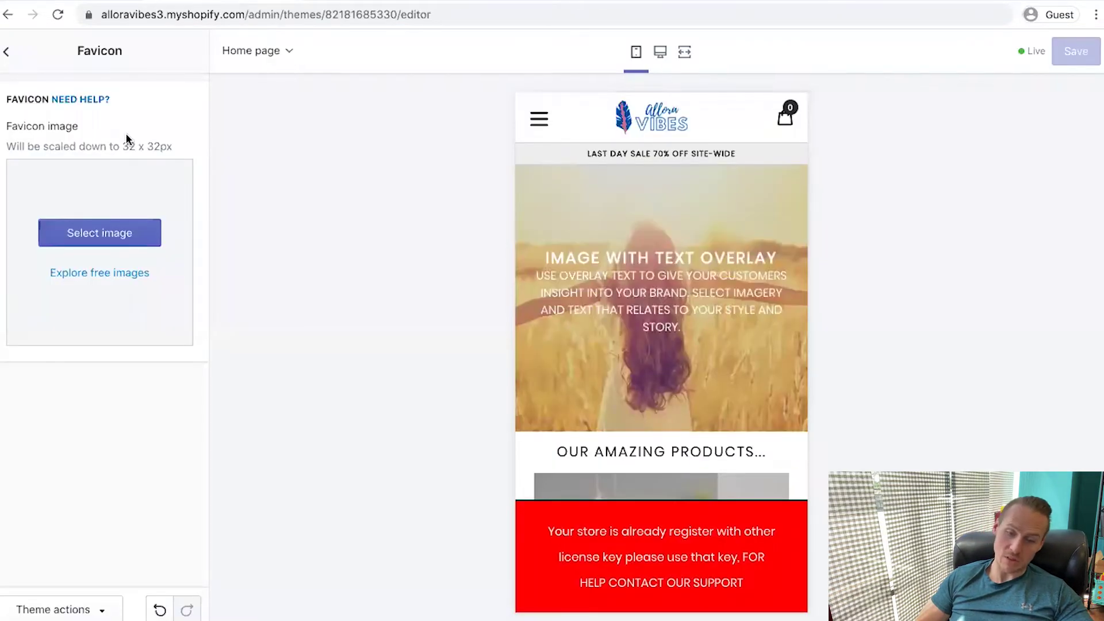
# Upload the small logo screenshot as the Shopify favicon
pyautogui.click(108, 244)
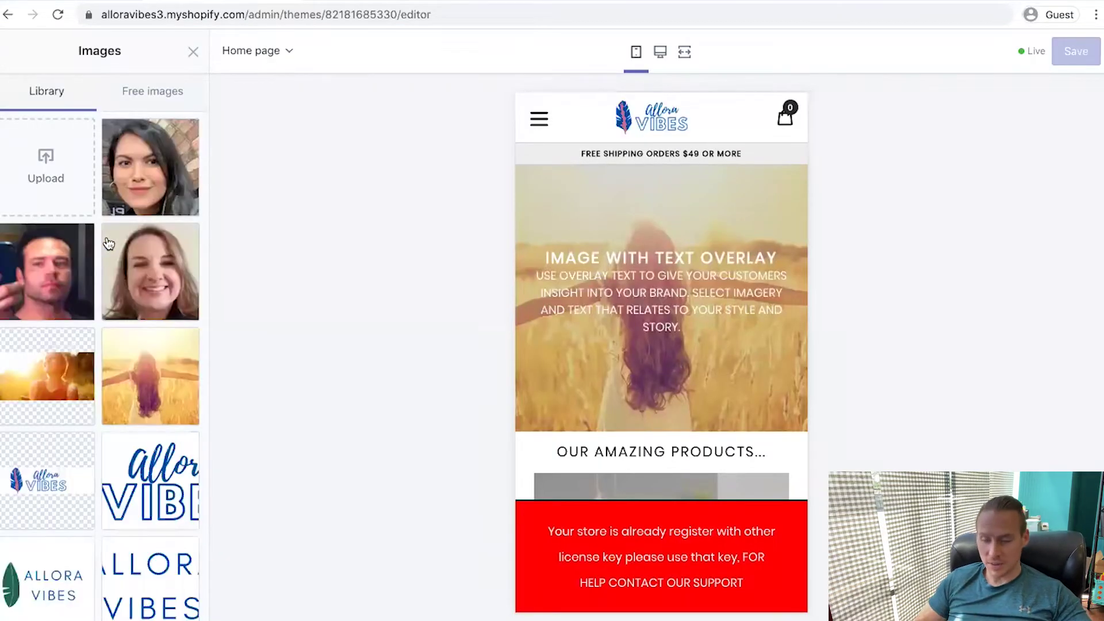
pyautogui.click(59, 151)
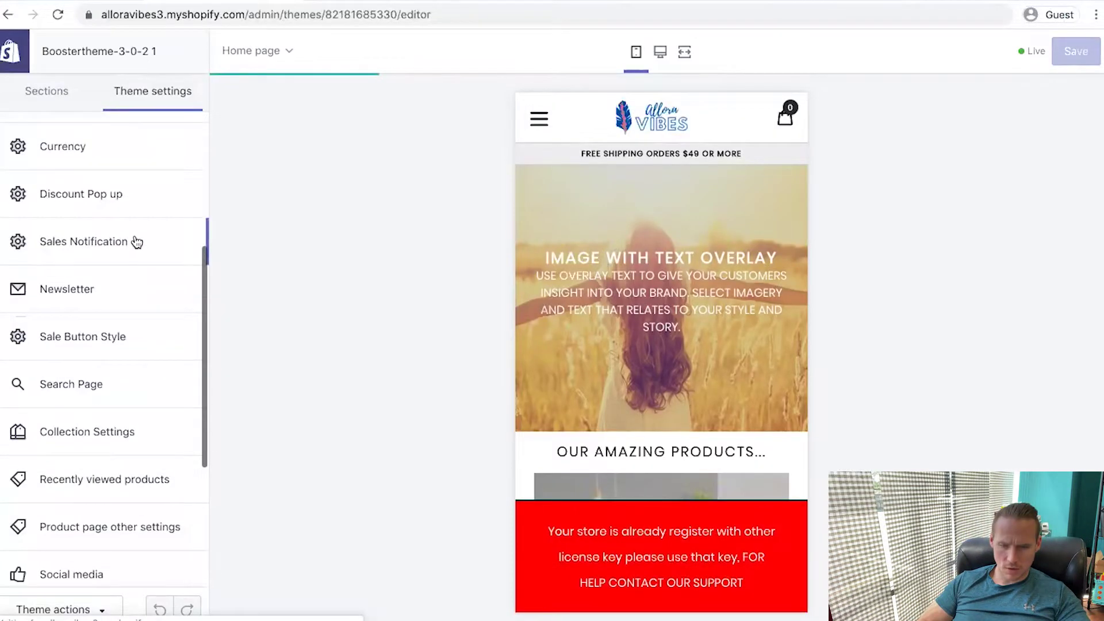
pyautogui.click(134, 241)
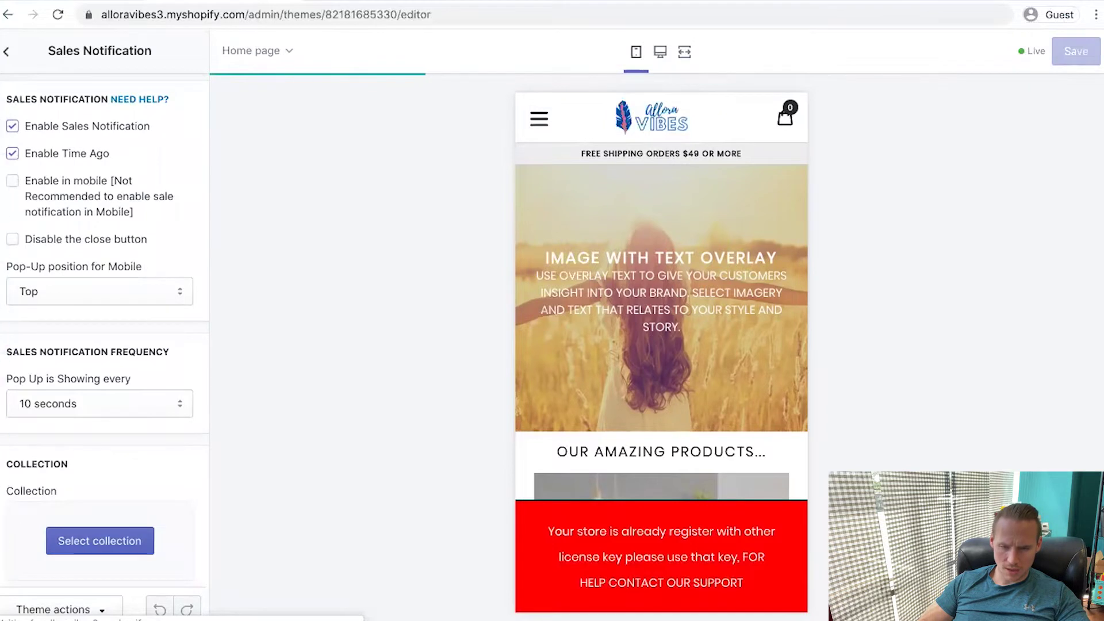
# Set the mobile sales-notification pop-up position to Bottom and save
pyautogui.click(89, 292)
pyautogui.click(58, 305)
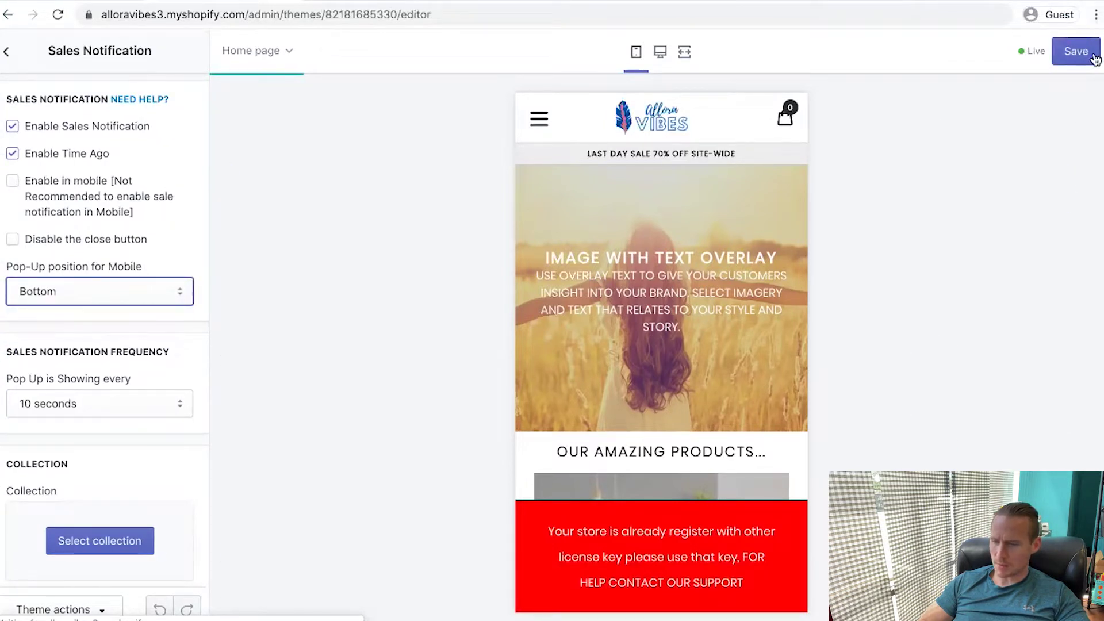
pyautogui.click(1093, 56)
pyautogui.scroll(-4, 177, 287)
pyautogui.scroll(4, 177, 288)
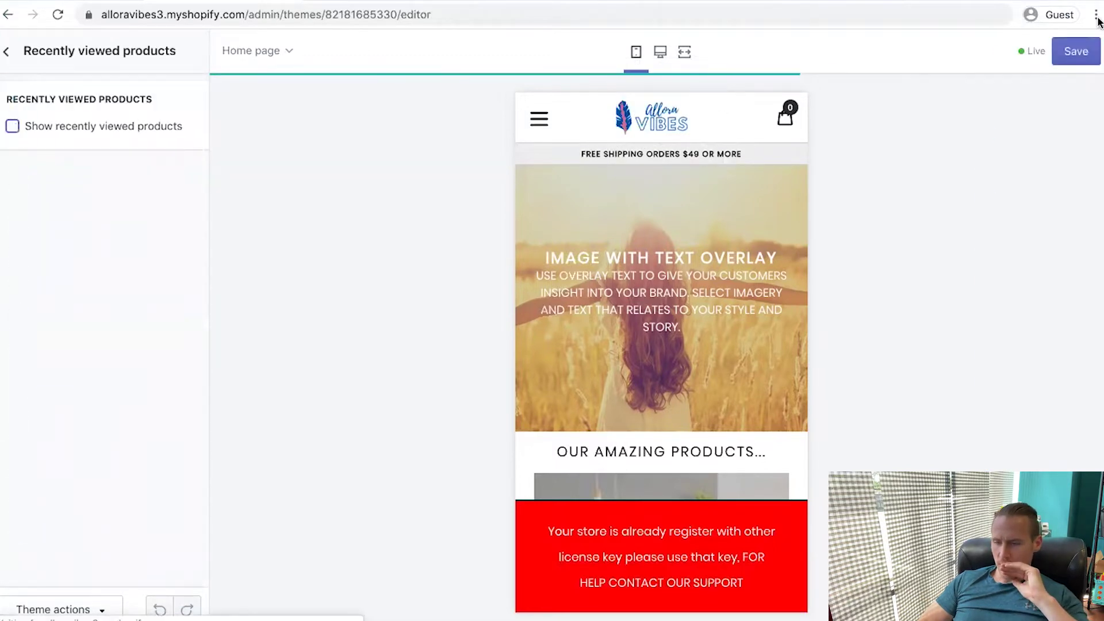
pyautogui.click(1079, 52)
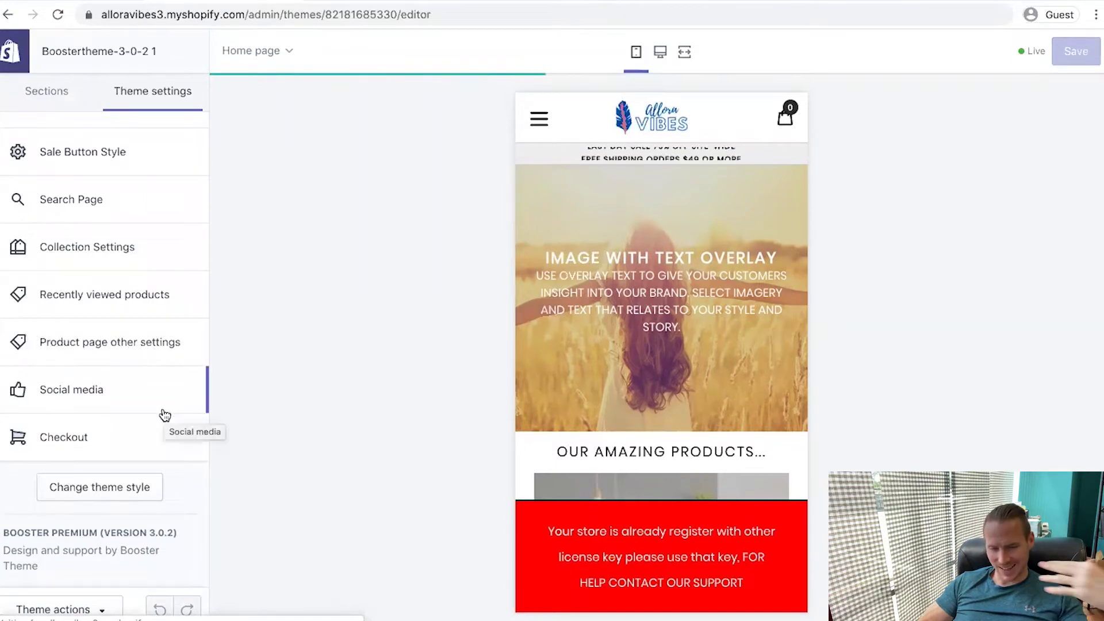
# Look through the Social media and Checkout theme settings
pyautogui.click(130, 389)
pyautogui.click(6, 50)
pyautogui.click(64, 437)
pyautogui.scroll(-5, 85, 326)
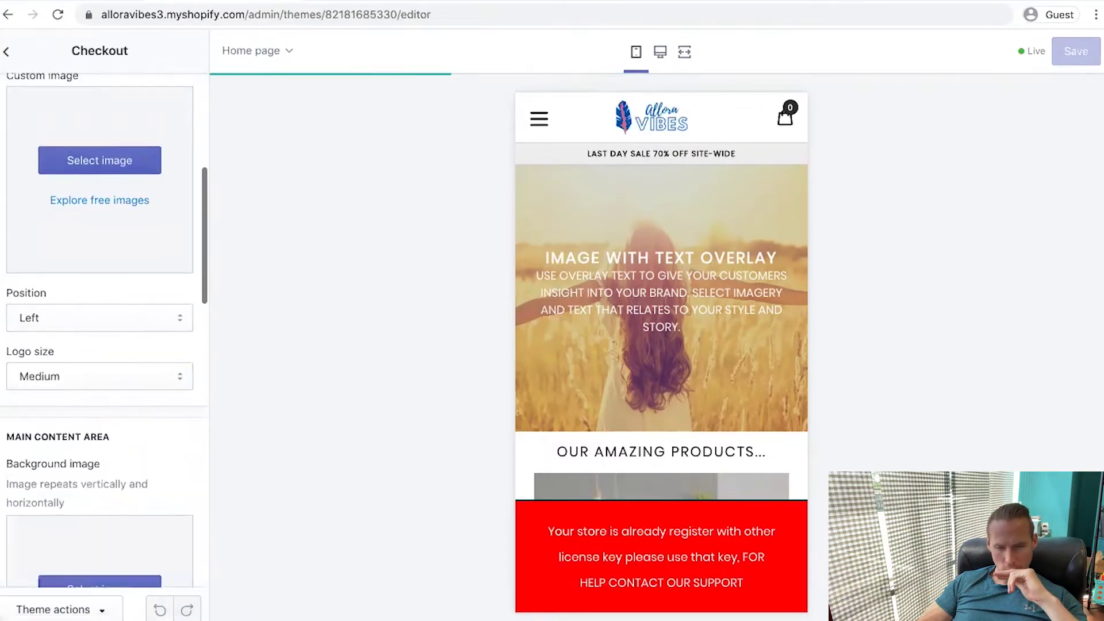
pyautogui.scroll(-5, 85, 326)
pyautogui.scroll(-2, 86, 333)
pyautogui.scroll(10, 86, 333)
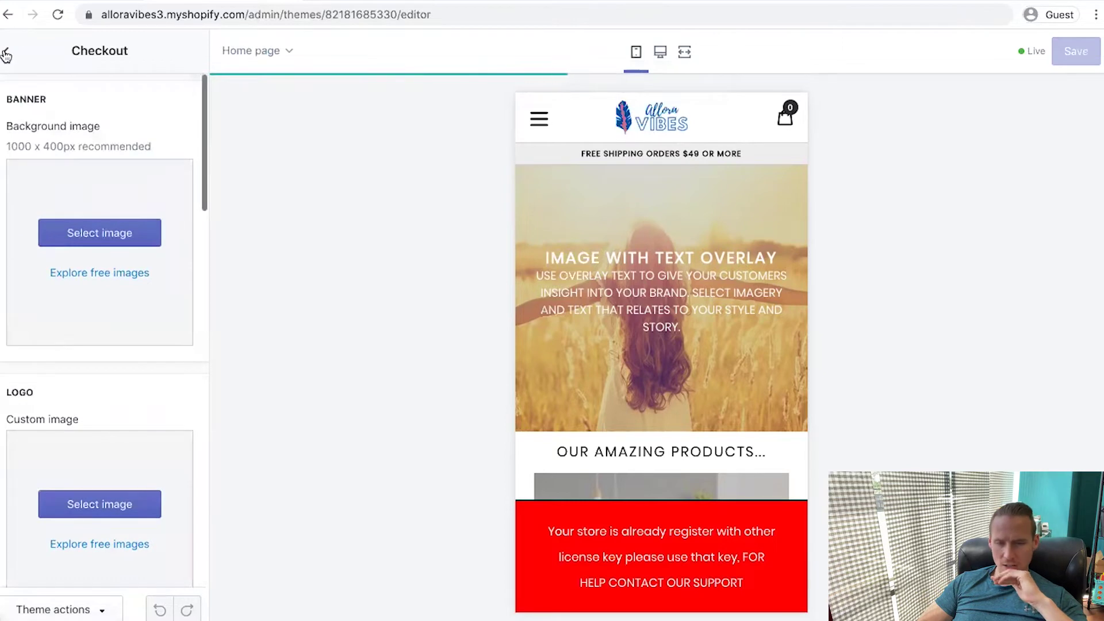
pyautogui.click(6, 50)
pyautogui.scroll(10, 141, 236)
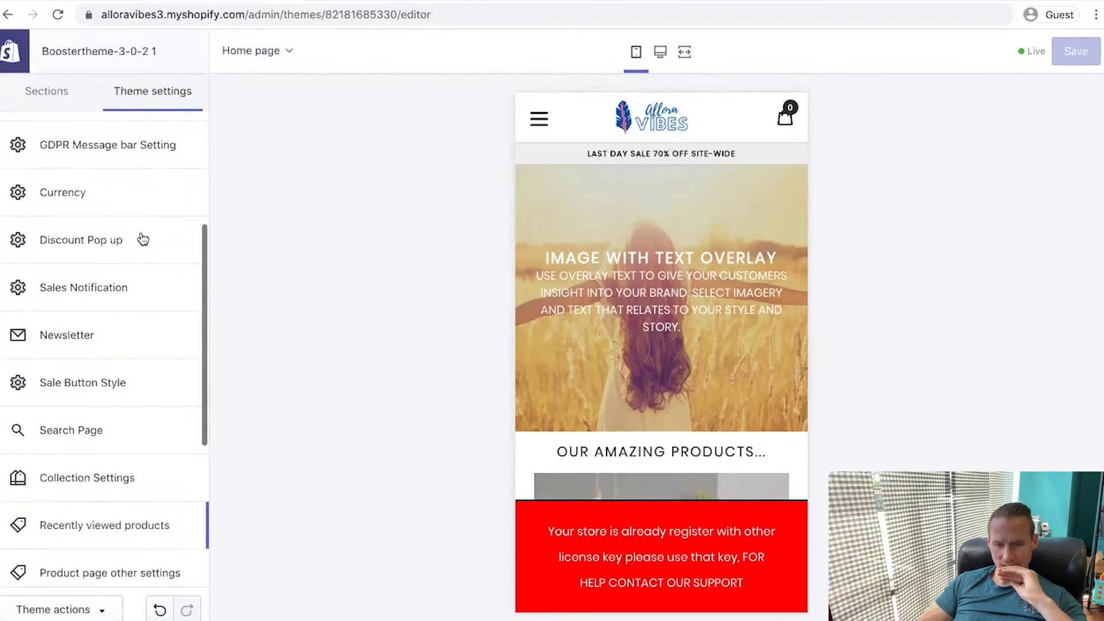
# Check the GDPR message bar and Footer sections, then preview the store in desktop layout
pyautogui.click(50, 92)
pyautogui.click(77, 467)
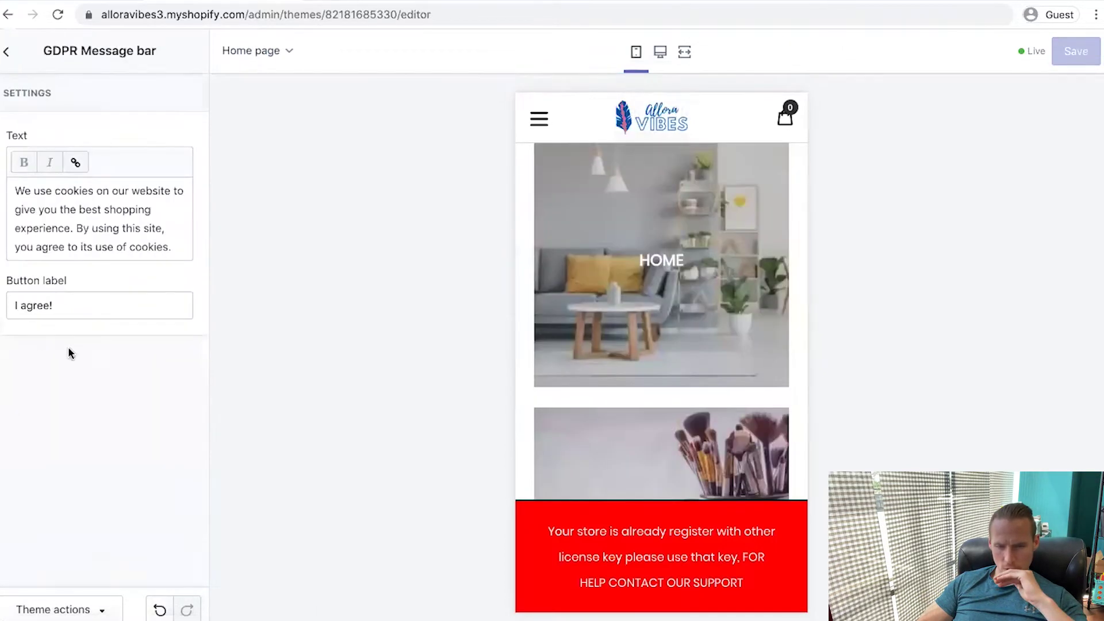
pyautogui.click(6, 50)
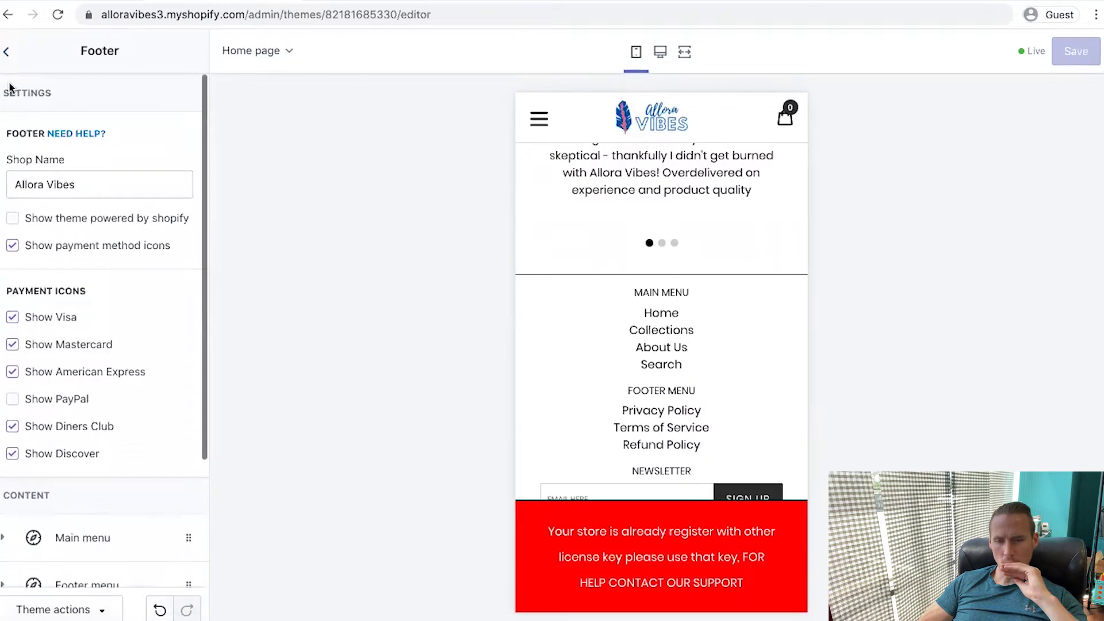
pyautogui.click(6, 51)
pyautogui.click(659, 52)
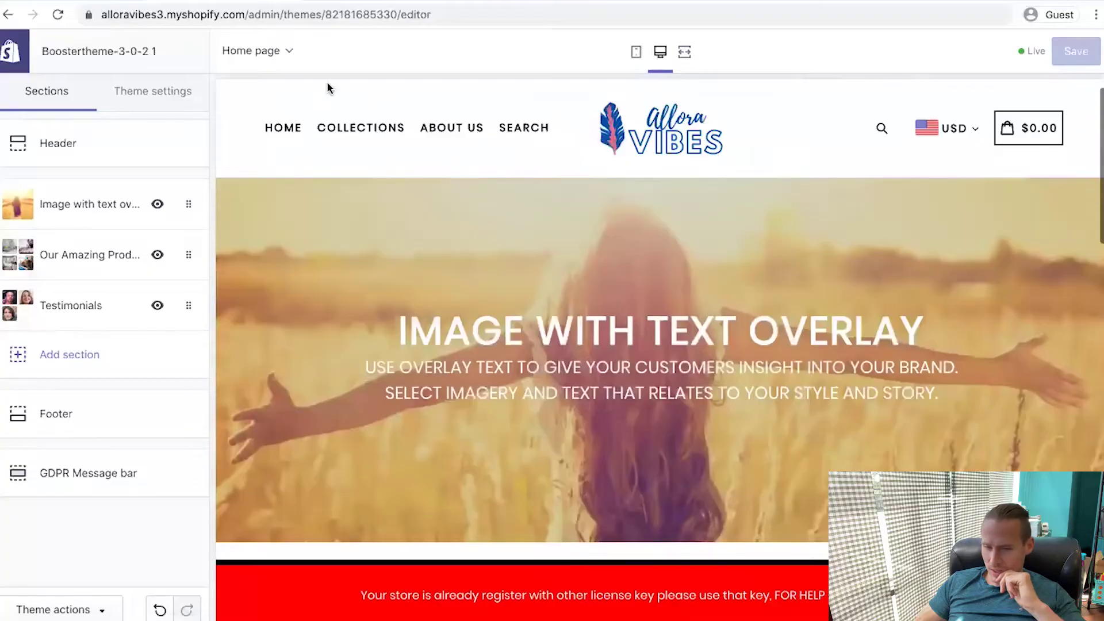
# Switch the editor preview to the product page
pyautogui.click(348, 138)
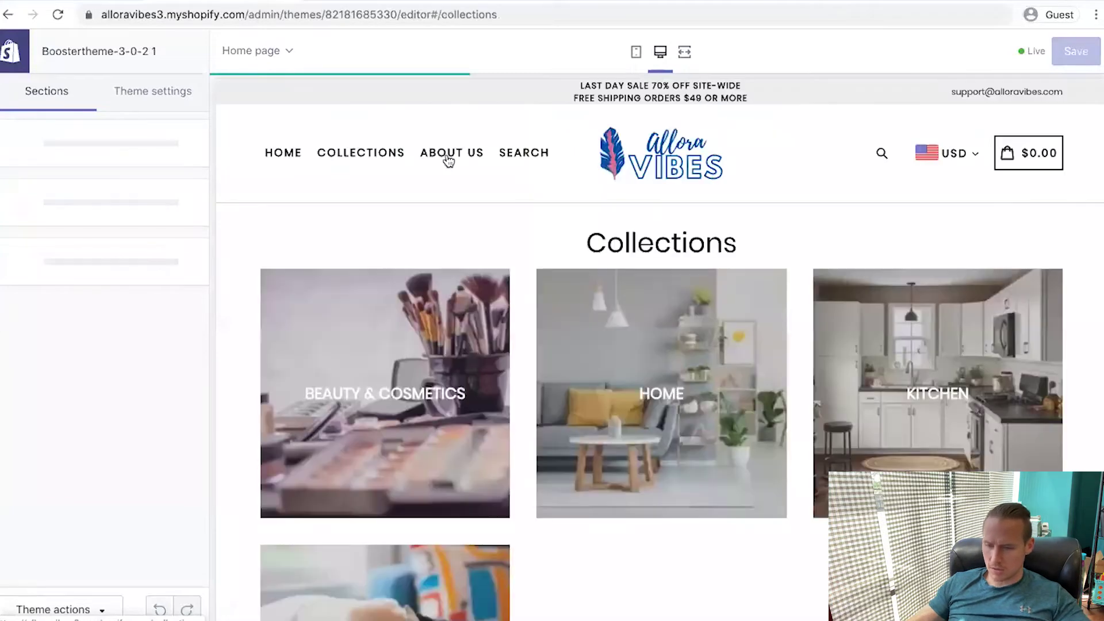
pyautogui.click(352, 266)
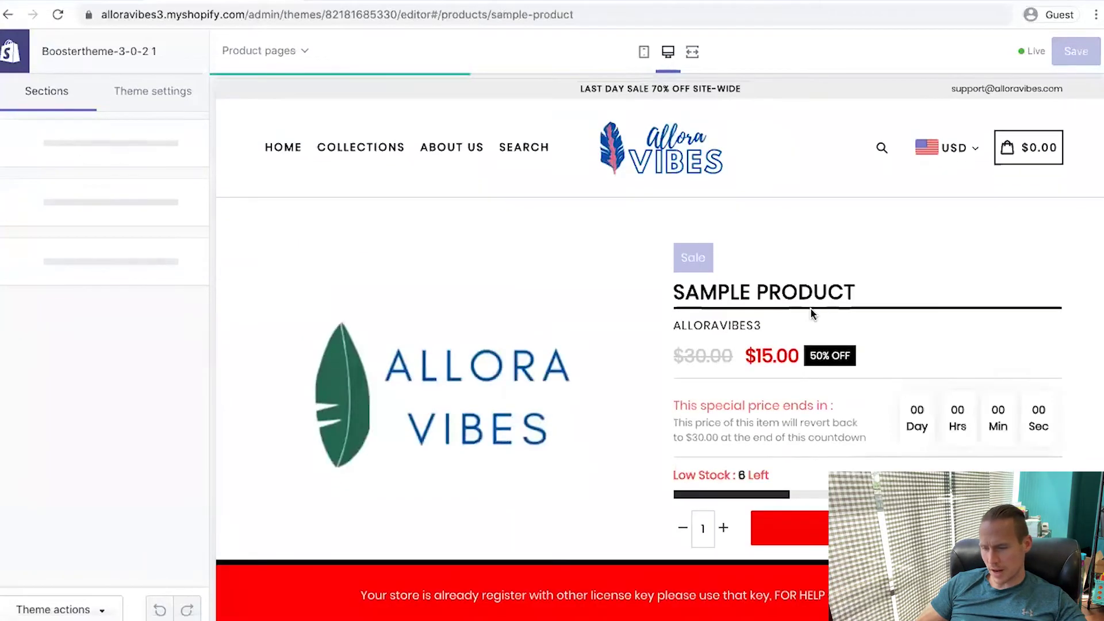
pyautogui.scroll(-3, 810, 308)
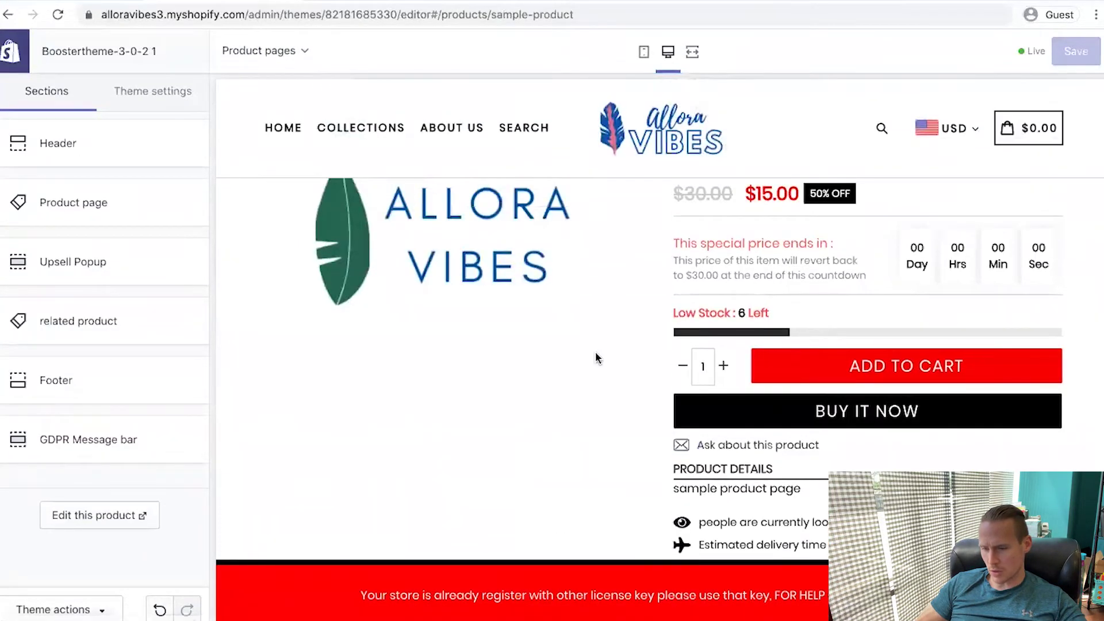
pyautogui.scroll(-1, 596, 358)
pyautogui.scroll(3, 595, 357)
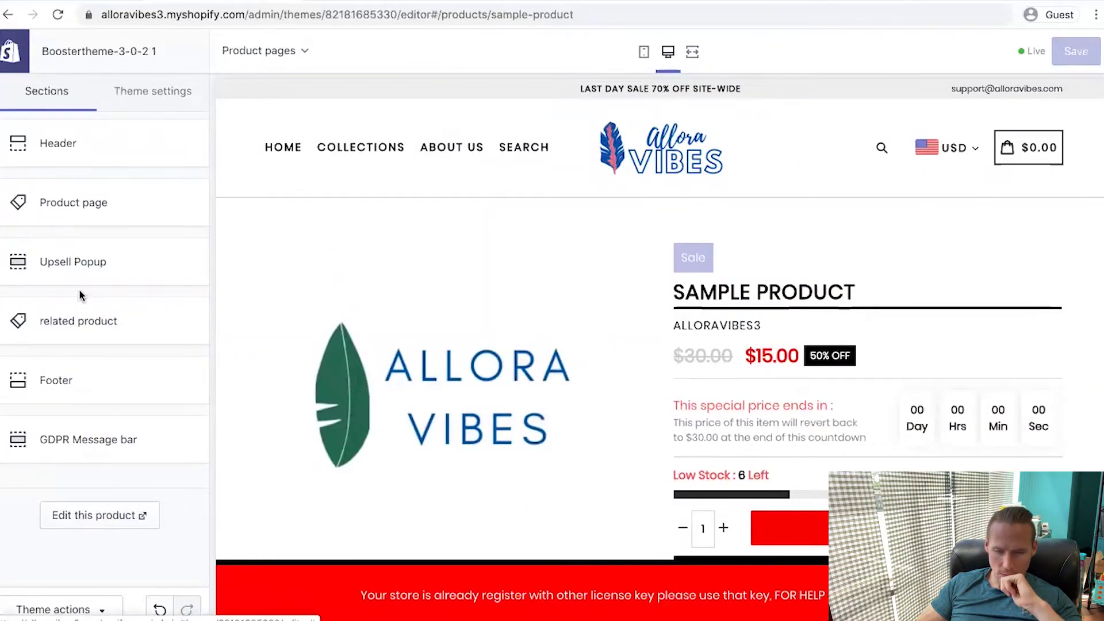
# Turn off the saved-percentage badge, read more button and product vendor name
pyautogui.click(79, 218)
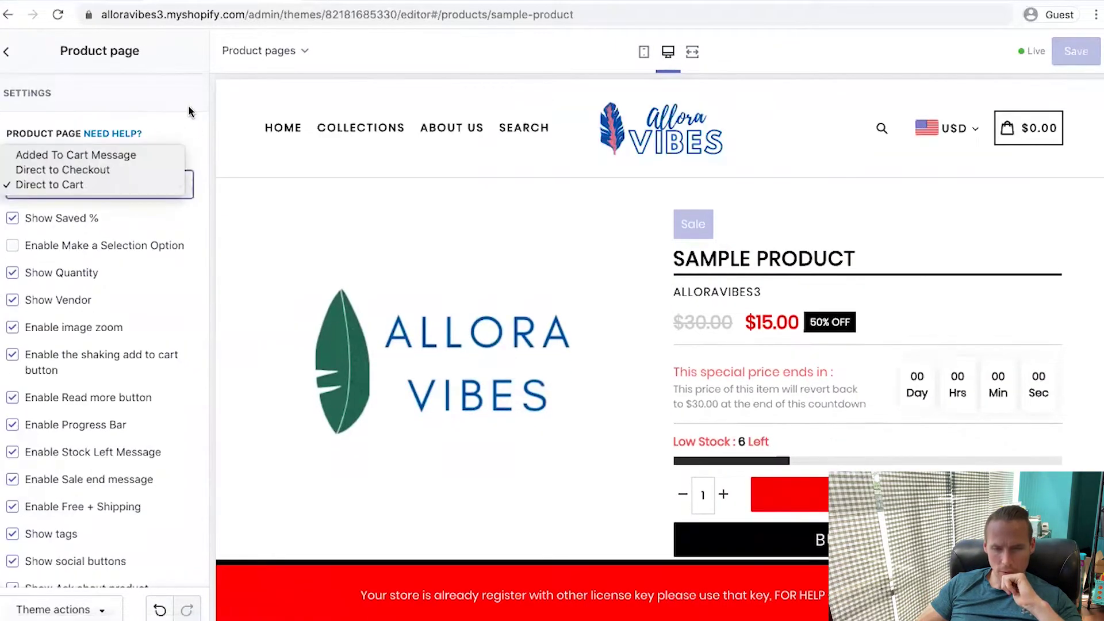
pyautogui.click(12, 222)
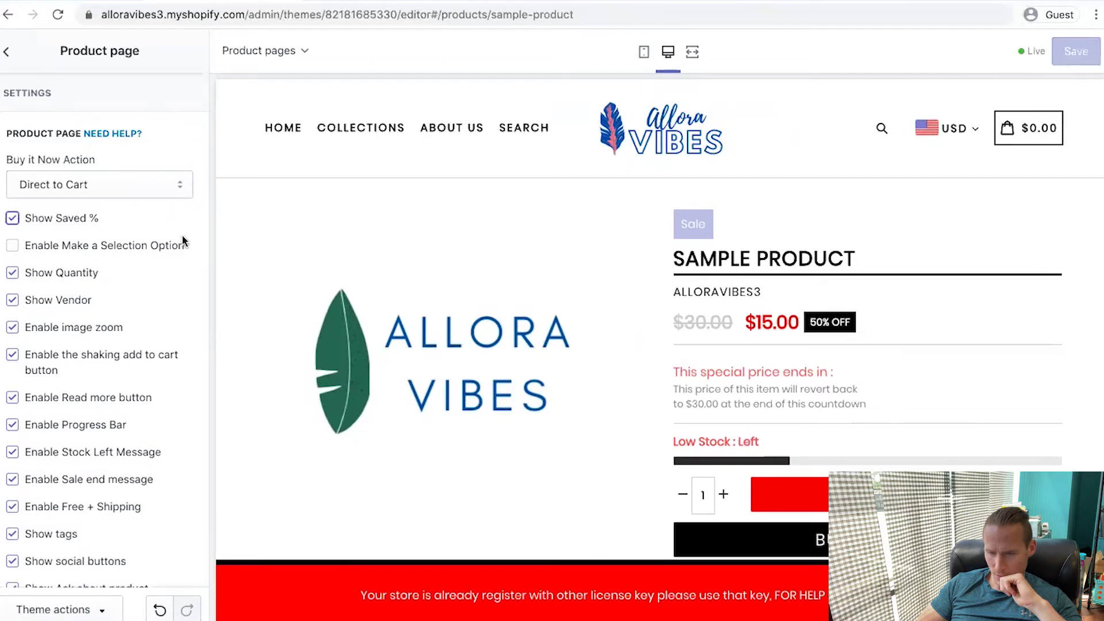
pyautogui.scroll(-2, 182, 234)
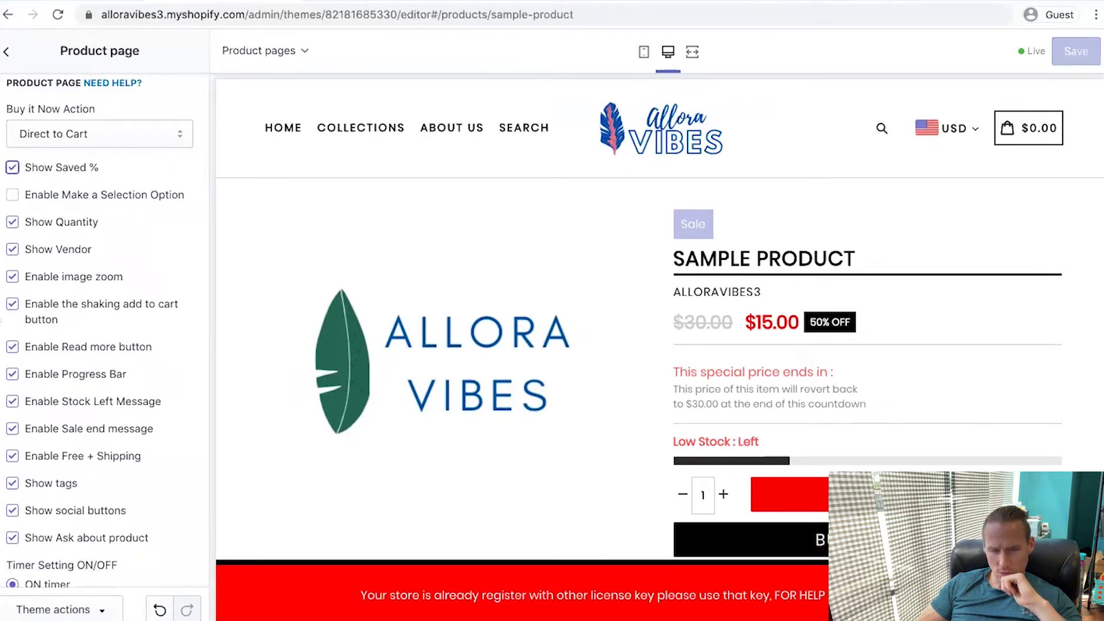
pyautogui.scroll(-3, 19, 171)
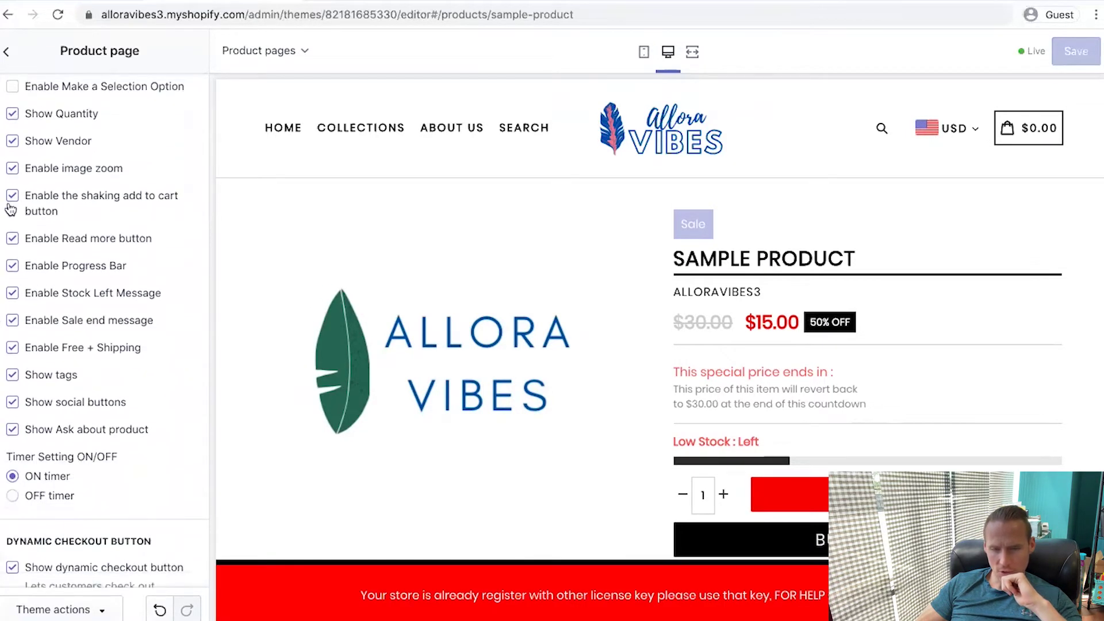
pyautogui.click(13, 239)
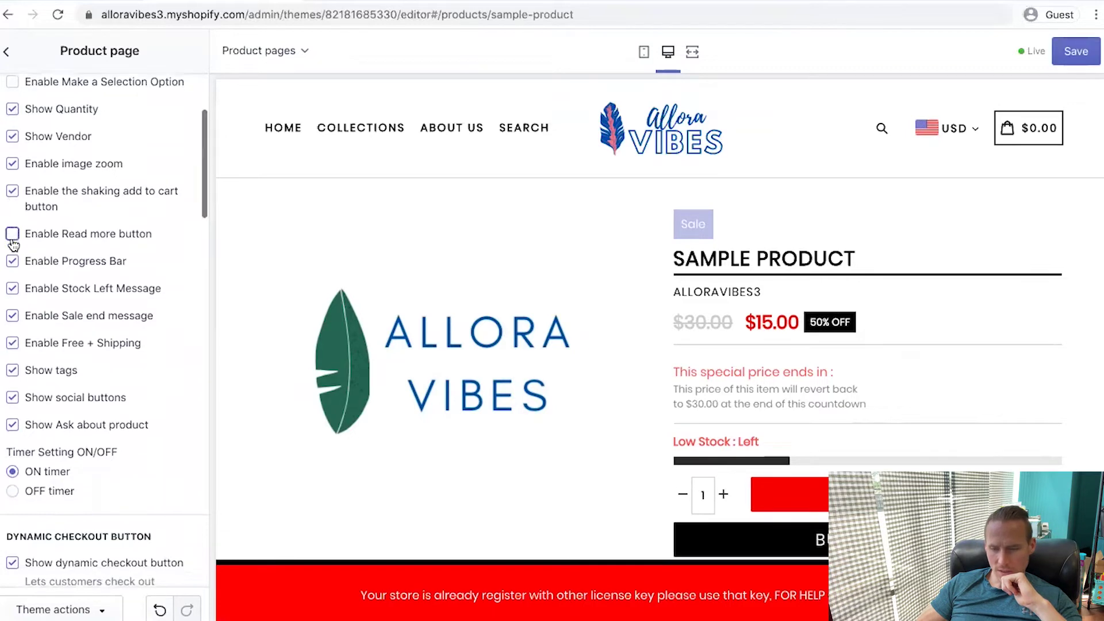
pyautogui.scroll(-4, 857, 323)
pyautogui.scroll(2, 69, 167)
pyautogui.click(12, 170)
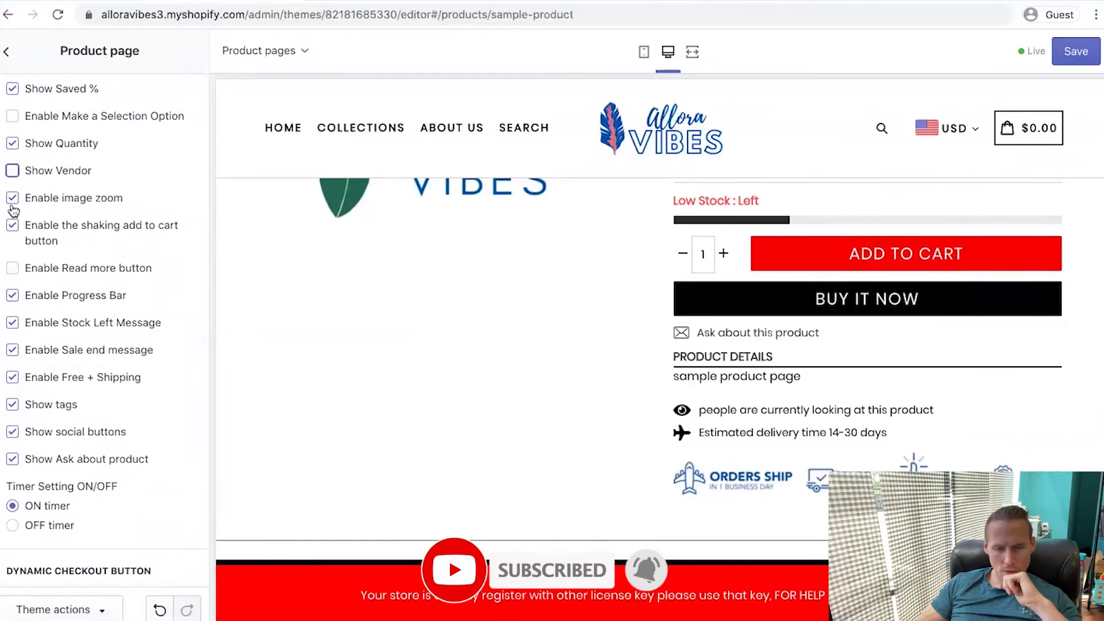
pyautogui.click(12, 198)
pyautogui.scroll(-3, 4, 172)
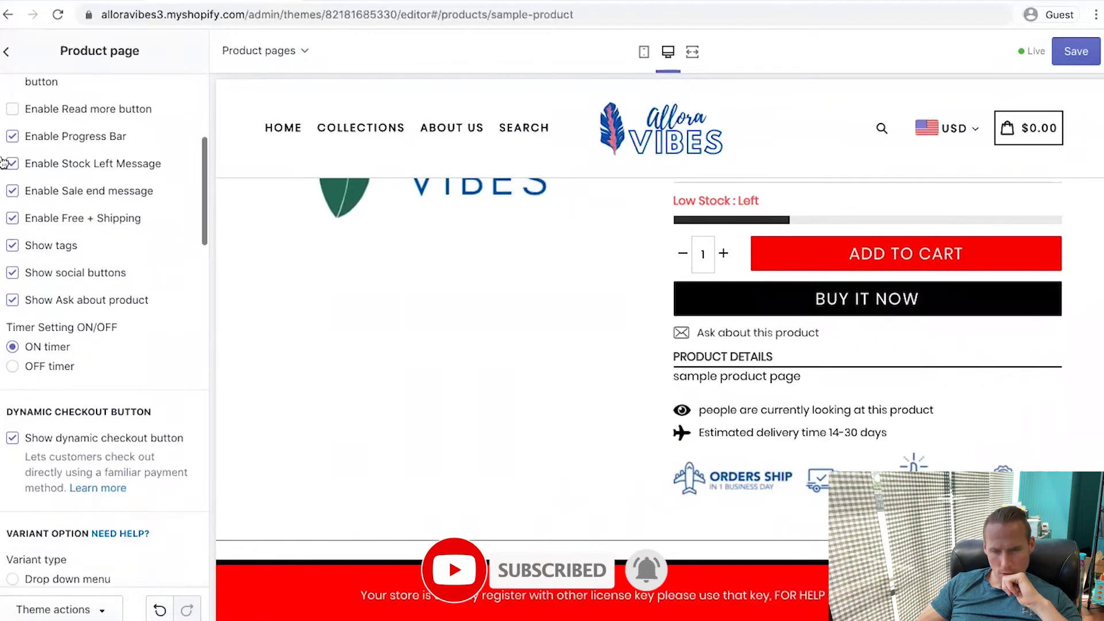
# Disable free shipping, social sharing, ask-about-product and delivery time, and adjust the timer option
pyautogui.click(12, 218)
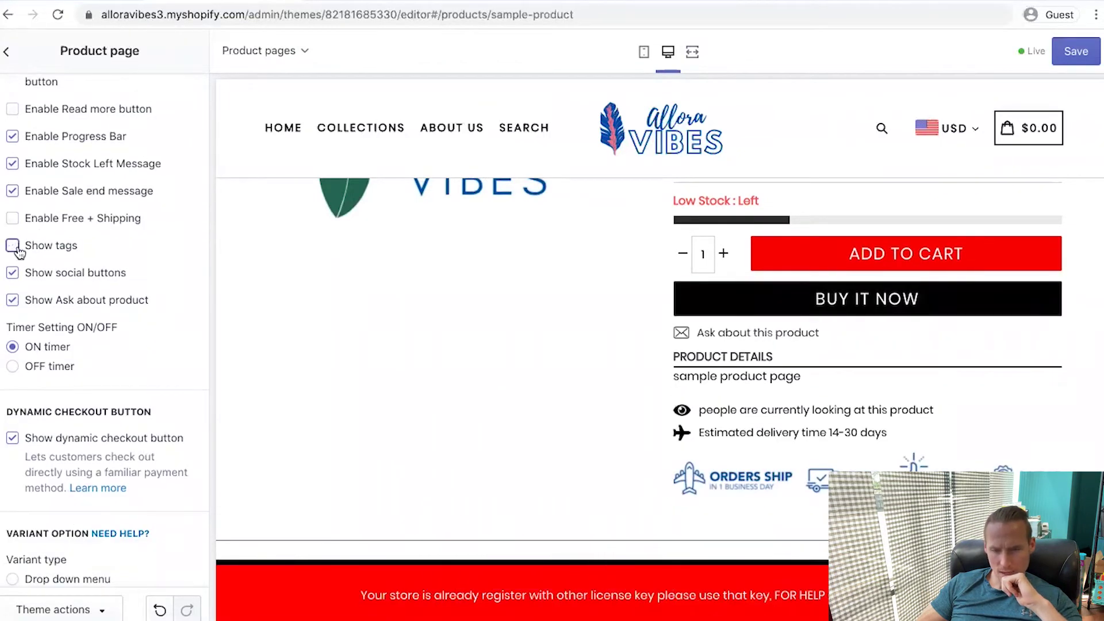
pyautogui.click(12, 271)
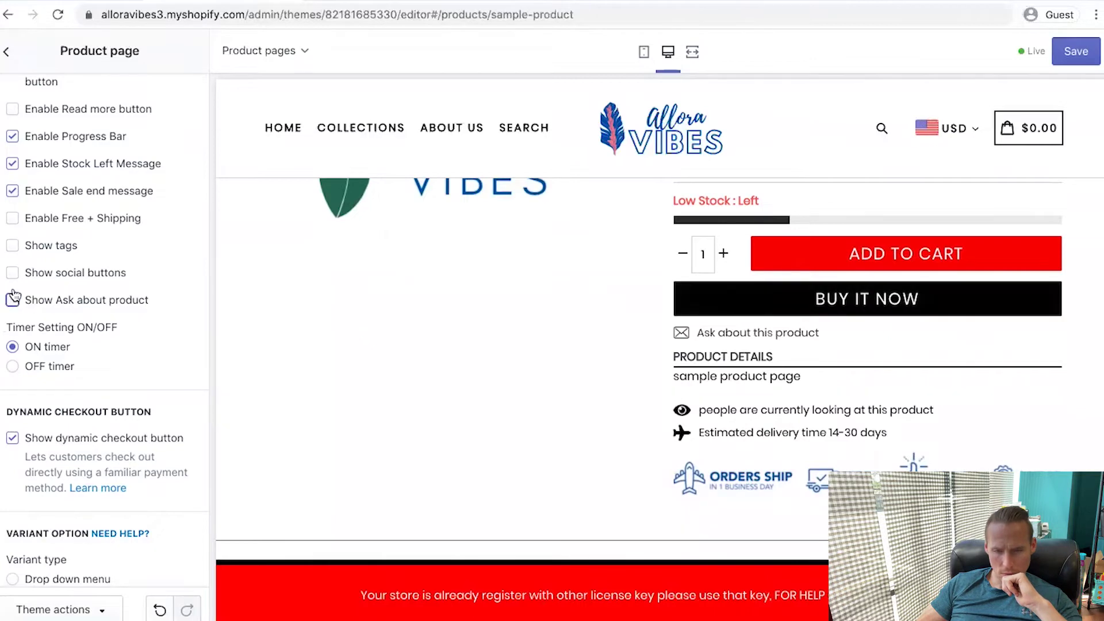
pyautogui.click(12, 300)
pyautogui.scroll(-3, 8, 222)
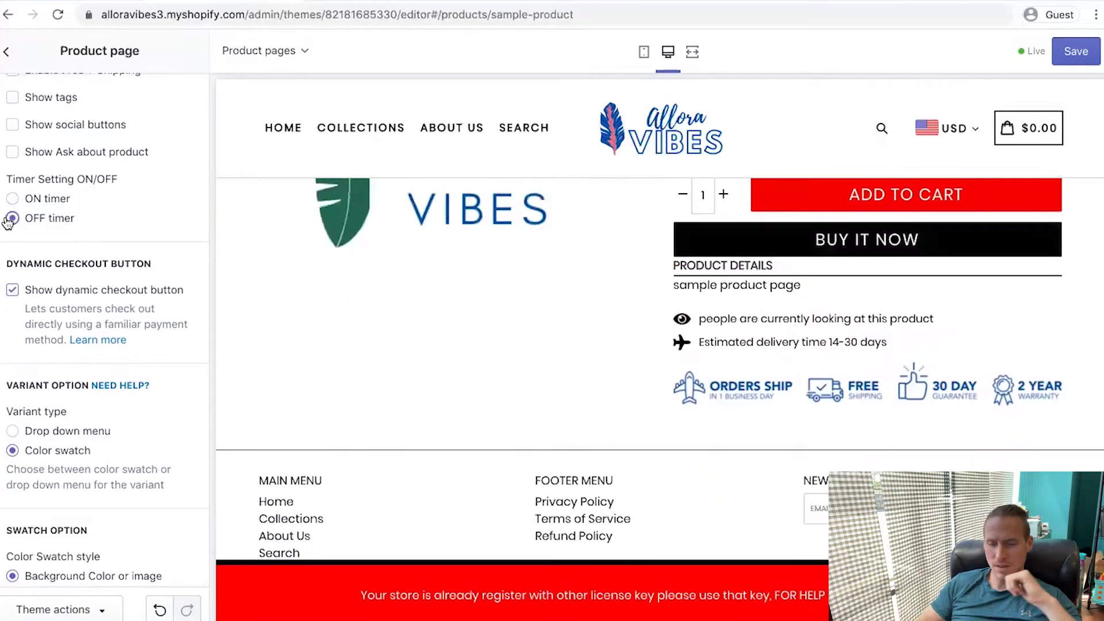
pyautogui.scroll(-1, 8, 222)
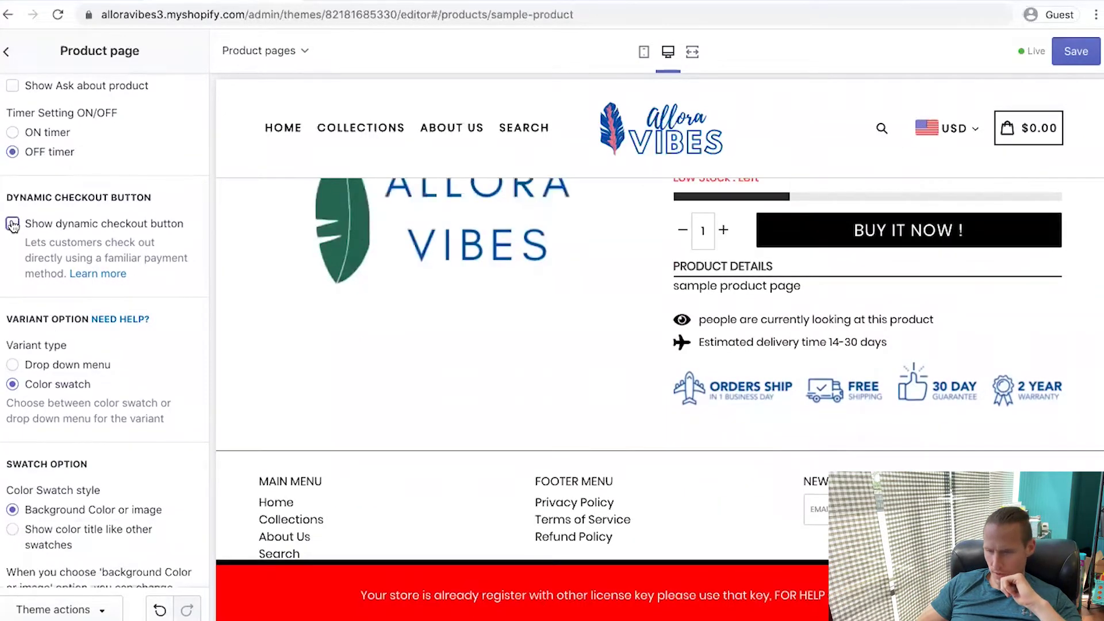
pyautogui.scroll(-2, 13, 225)
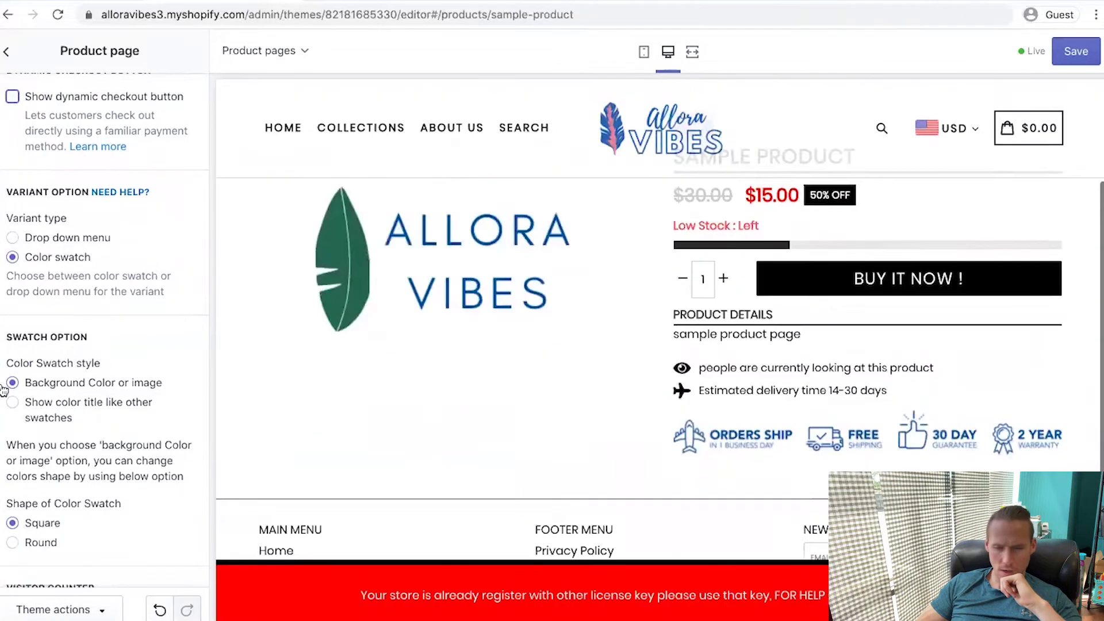
pyautogui.scroll(-2, 13, 226)
pyautogui.scroll(-5, 19, 493)
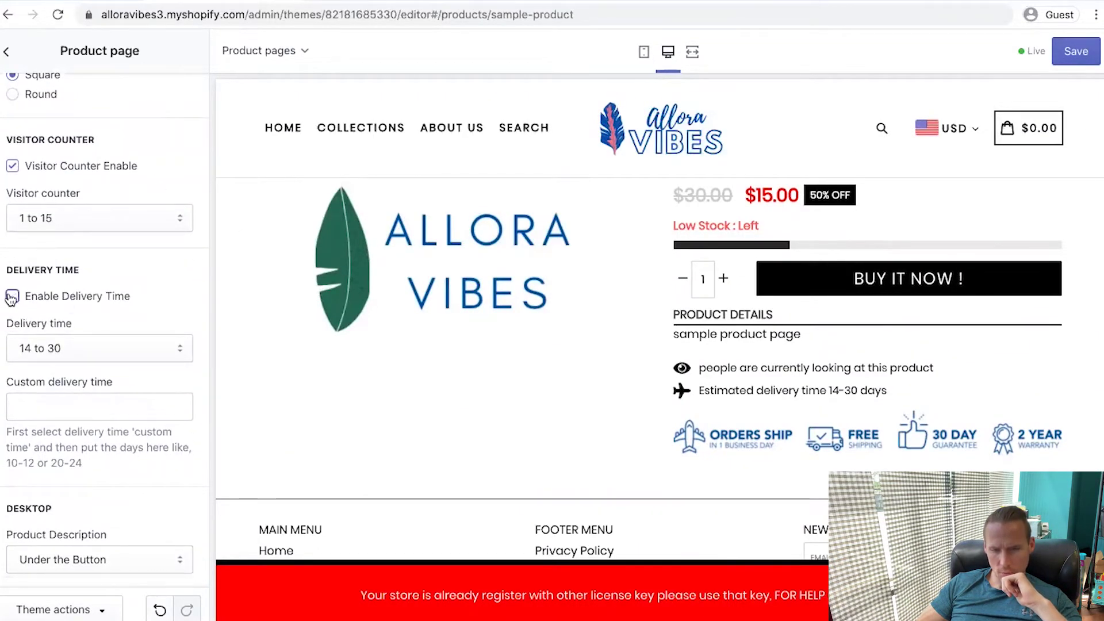
pyautogui.scroll(-5, 11, 298)
pyautogui.click(101, 367)
pyautogui.click(178, 413)
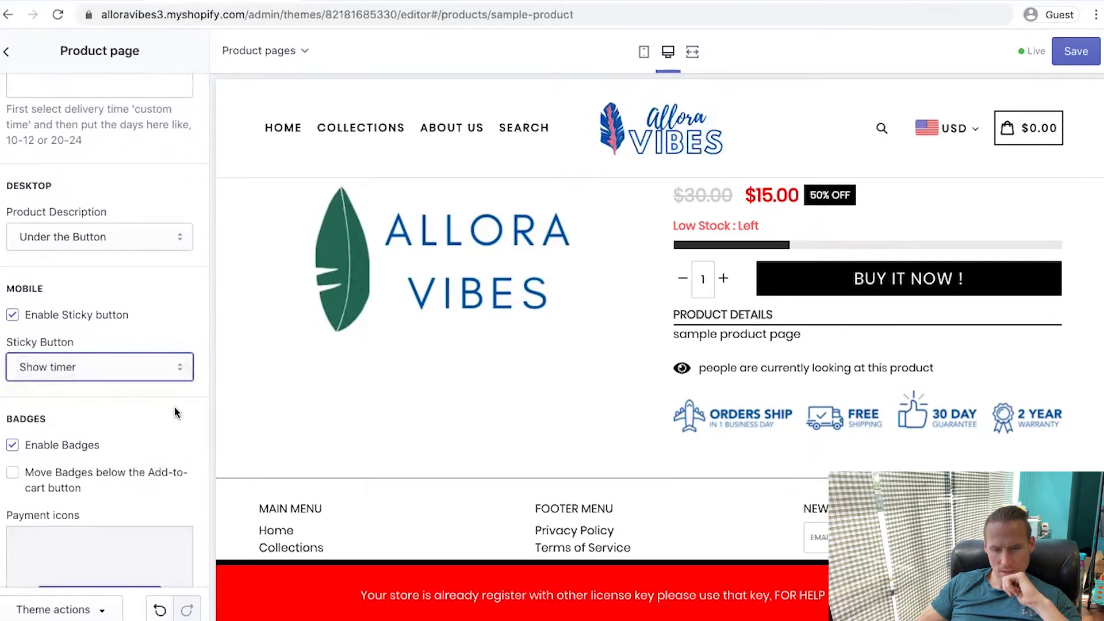
pyautogui.scroll(-3, 16, 493)
pyautogui.scroll(-2, 16, 493)
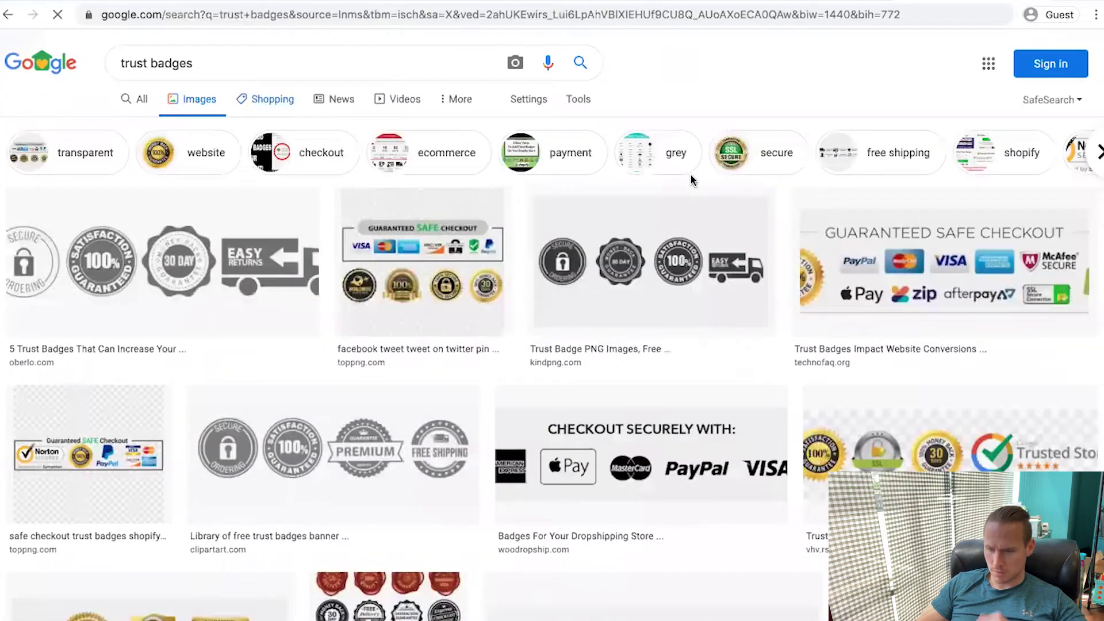
# Browse the trust badge image results and open the McAfee and VISA badge result
pyautogui.scroll(-10, 692, 175)
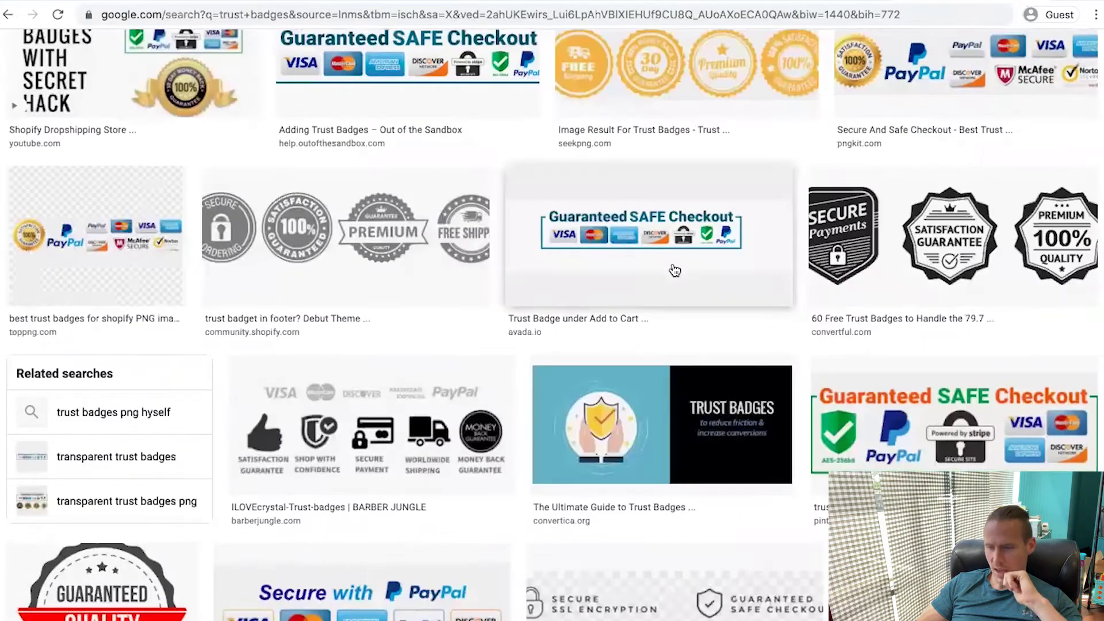
pyautogui.scroll(-8, 675, 270)
pyautogui.scroll(8, 674, 270)
pyautogui.scroll(-15, 675, 271)
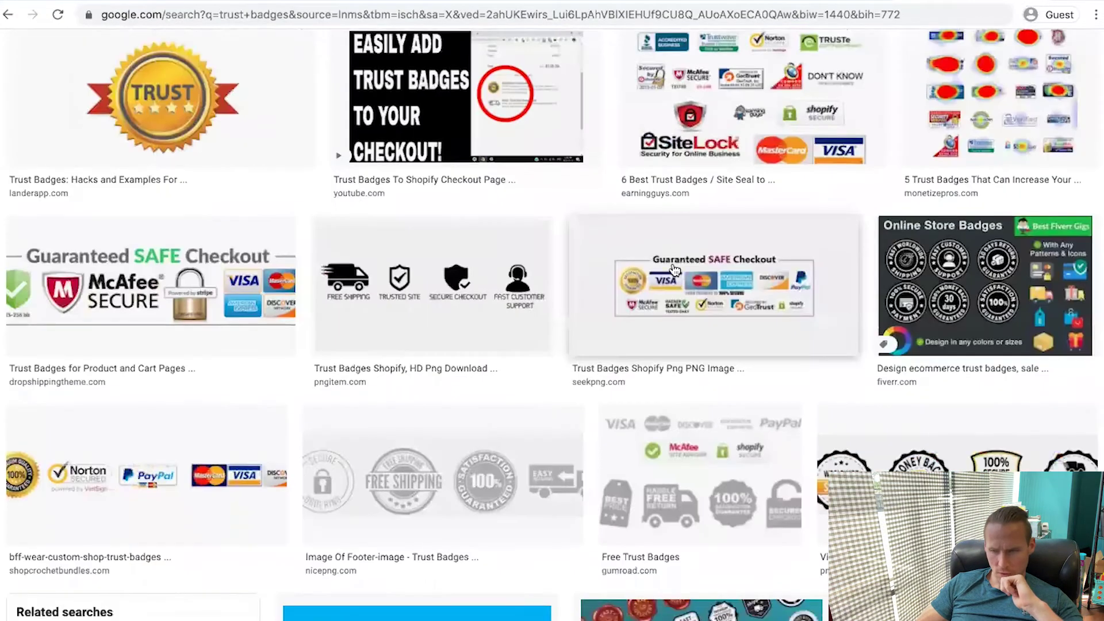
pyautogui.scroll(-3, 675, 270)
pyautogui.scroll(-6, 987, 263)
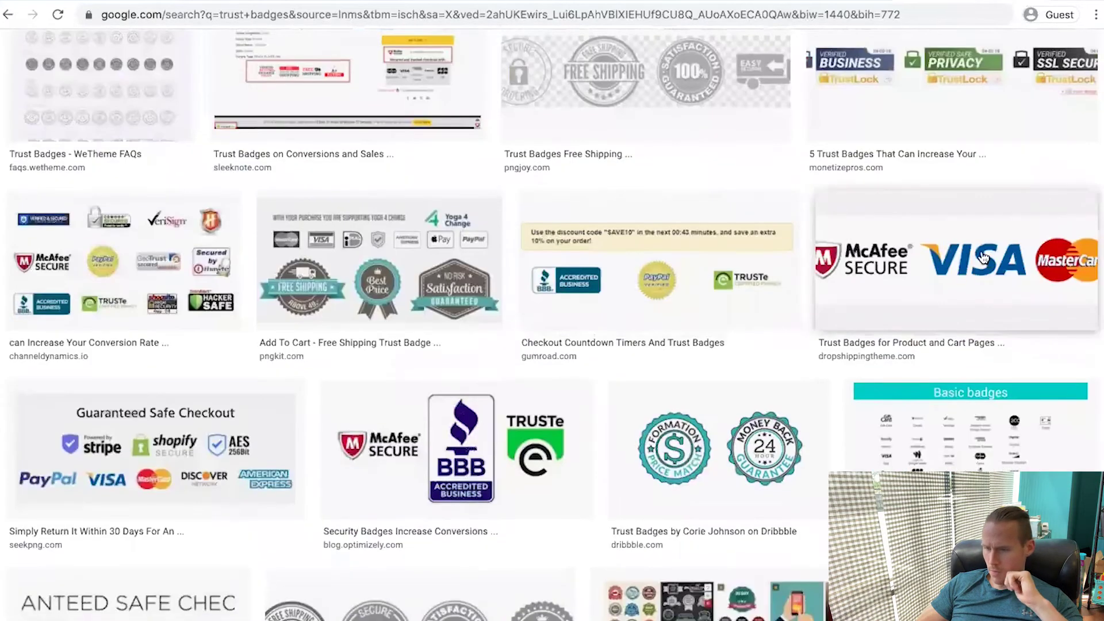
pyautogui.click(984, 257)
# Find Oberlo's grey four-badge trust strip and copy the image
pyautogui.scroll(-2, 860, 469)
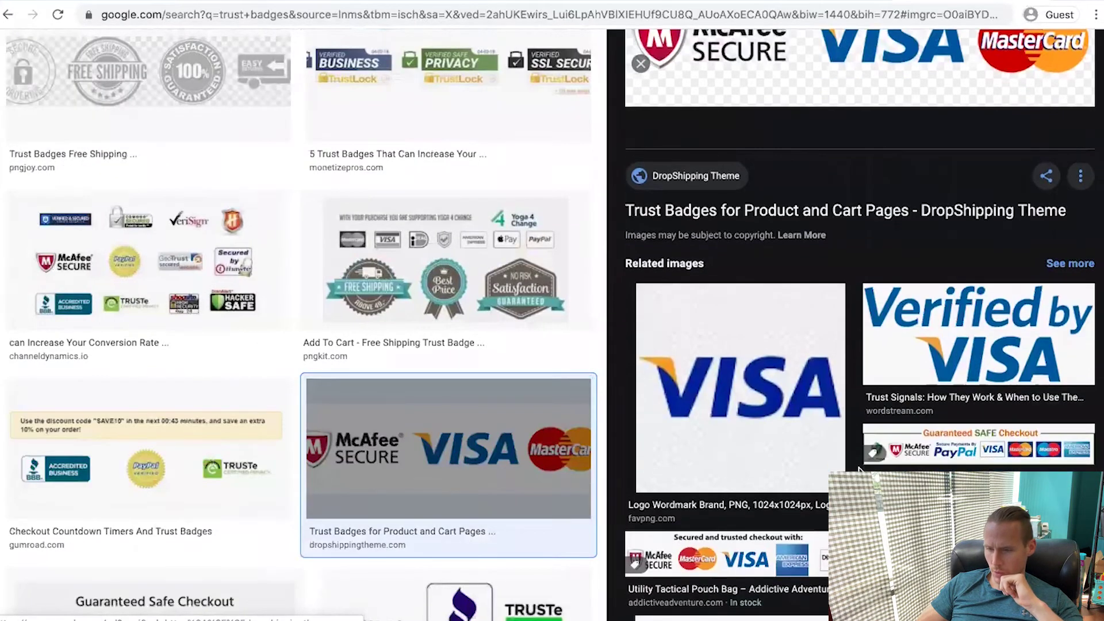
pyautogui.scroll(-4, 860, 470)
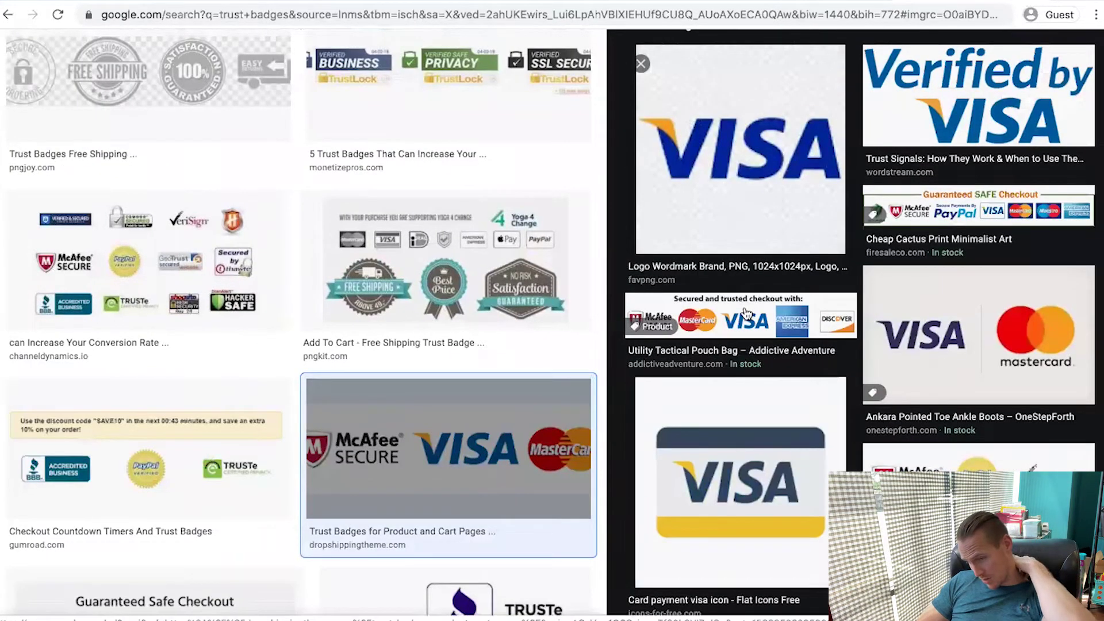
pyautogui.scroll(-4, 747, 313)
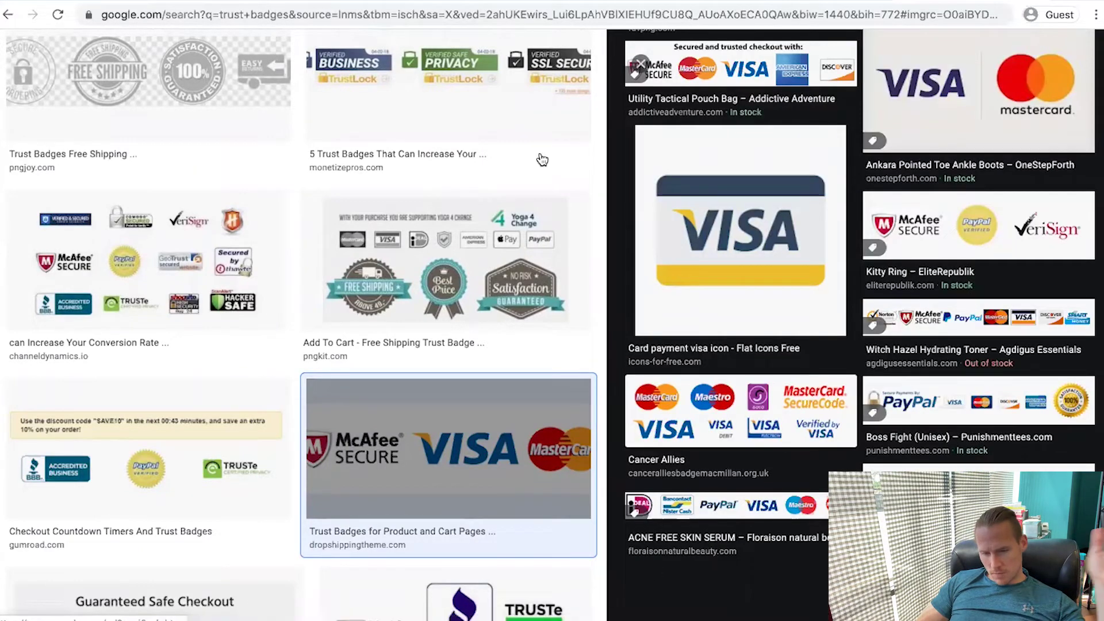
pyautogui.scroll(-7, 541, 160)
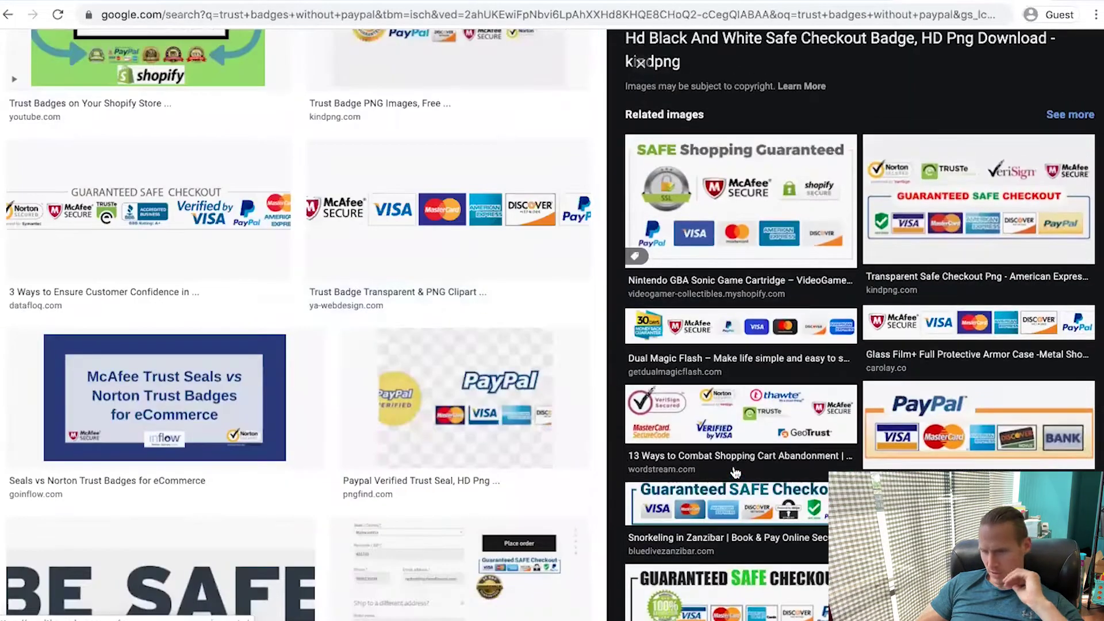
pyautogui.scroll(5, 735, 473)
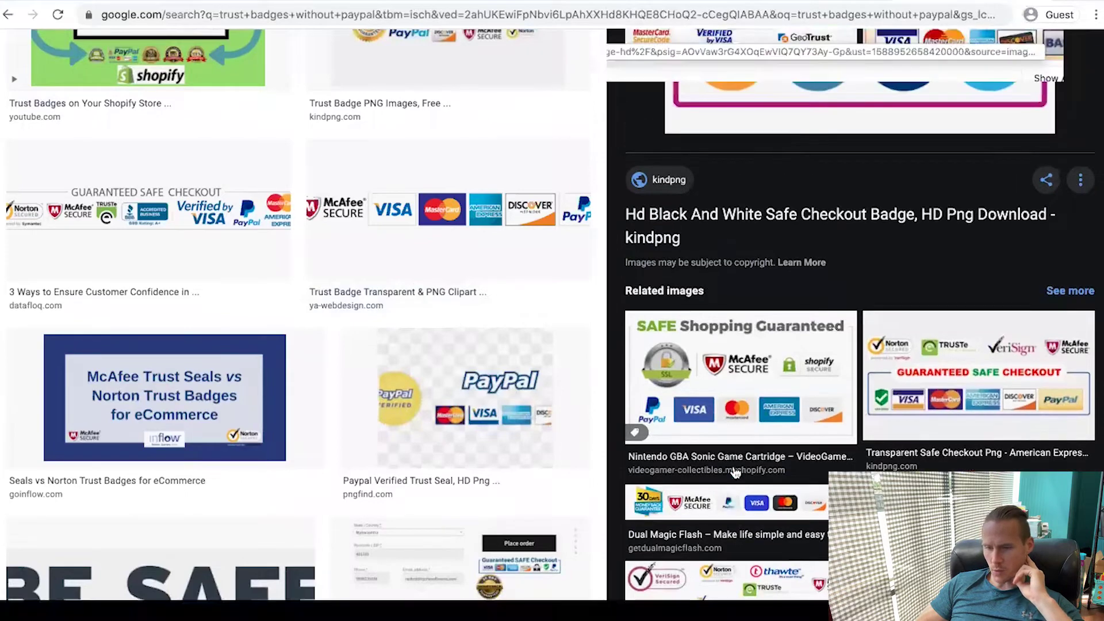
pyautogui.scroll(-20, 328, 293)
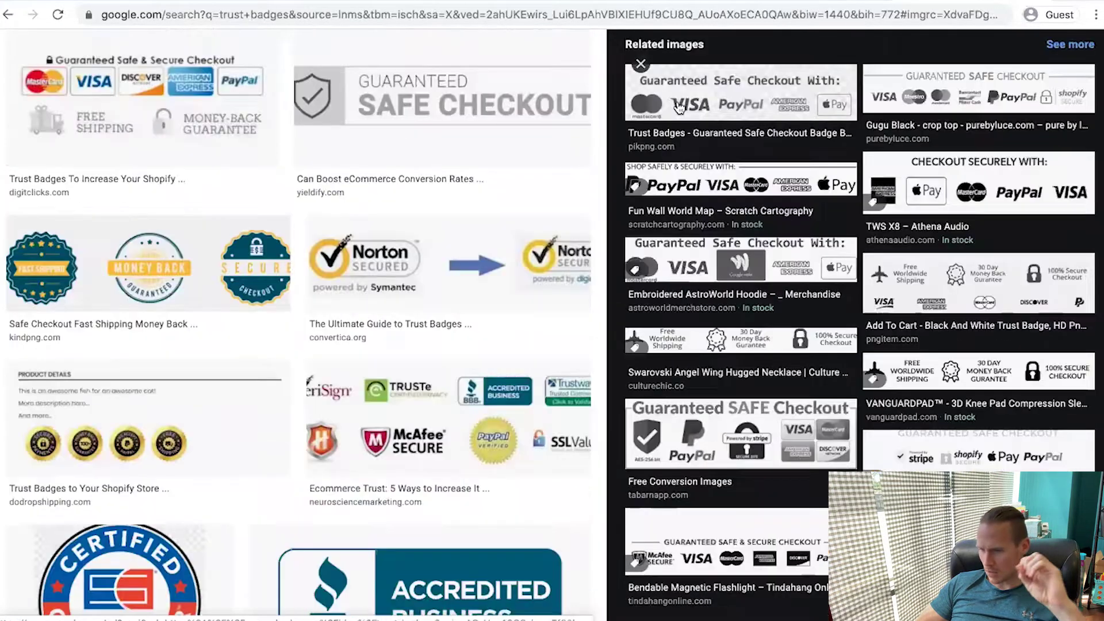
pyautogui.scroll(1, 1022, 230)
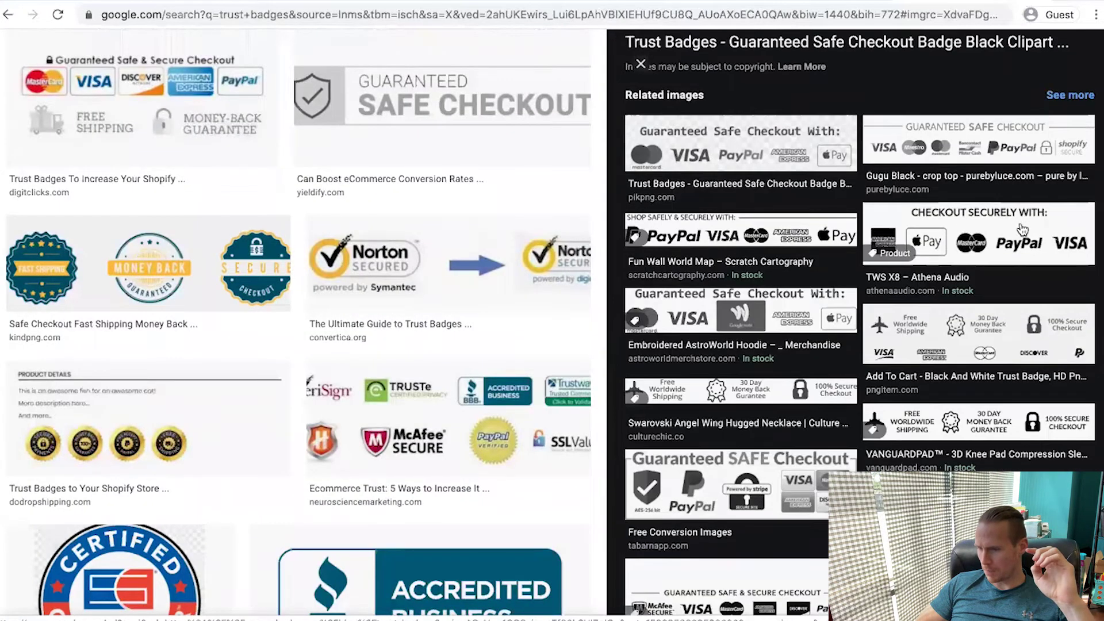
pyautogui.click(846, 337)
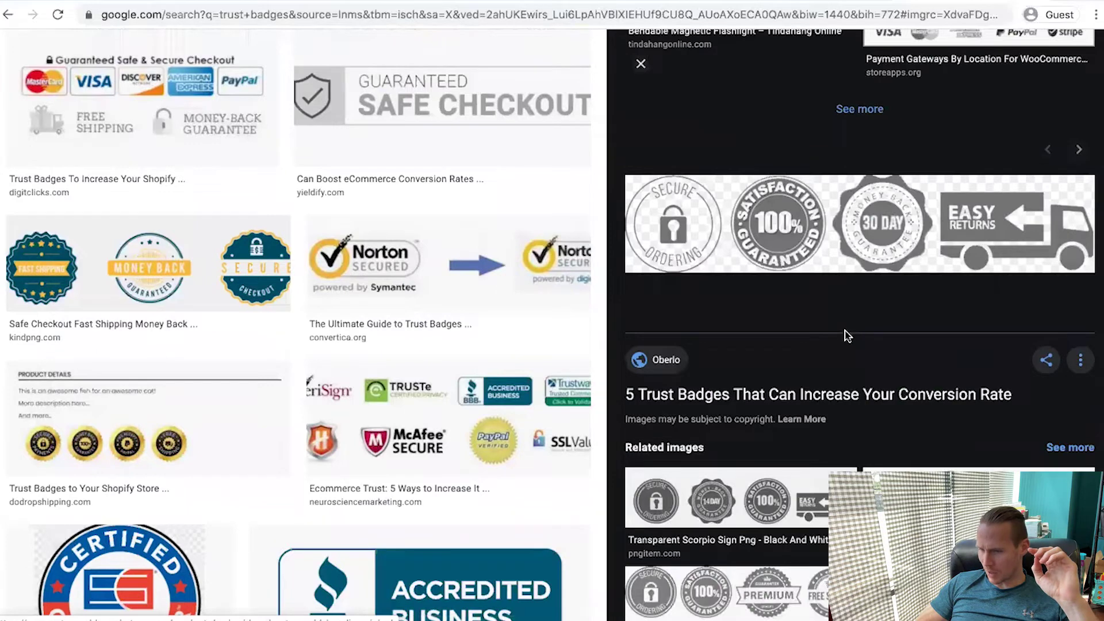
pyautogui.click(886, 230)
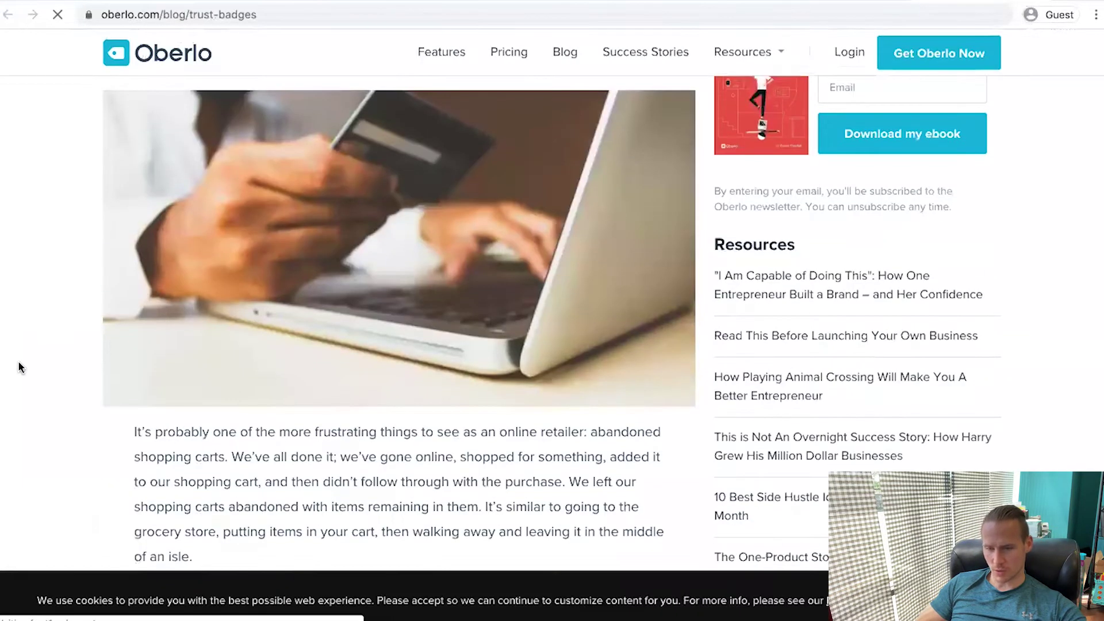
pyautogui.scroll(-10, 20, 367)
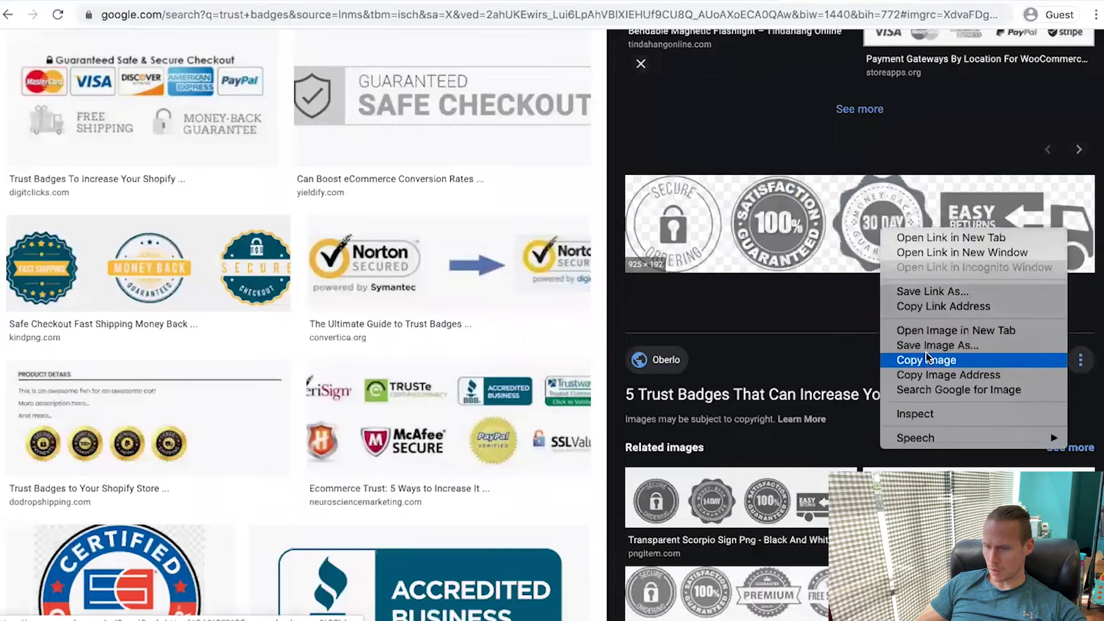
pyautogui.click(928, 346)
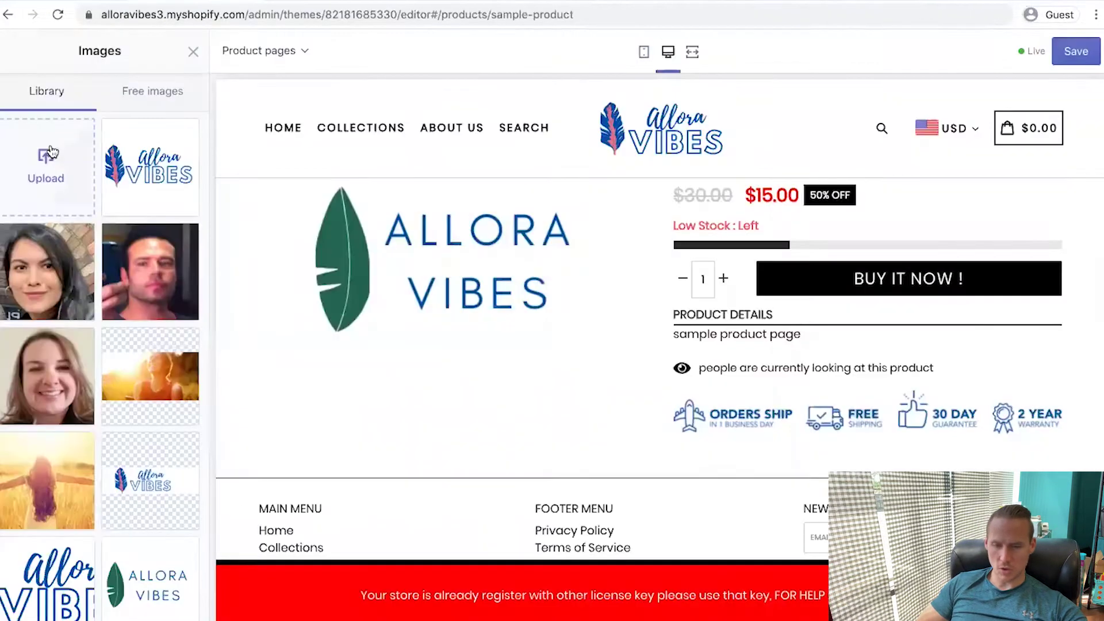
# Upload the trust badge image and use it for the product page badges
pyautogui.click(46, 164)
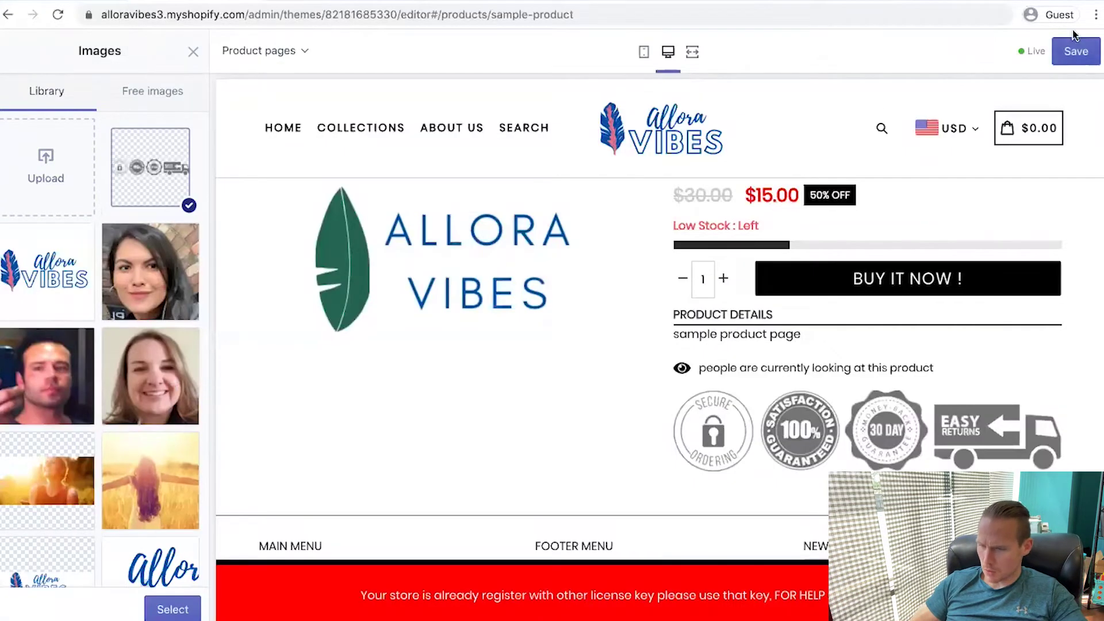
pyautogui.click(1075, 50)
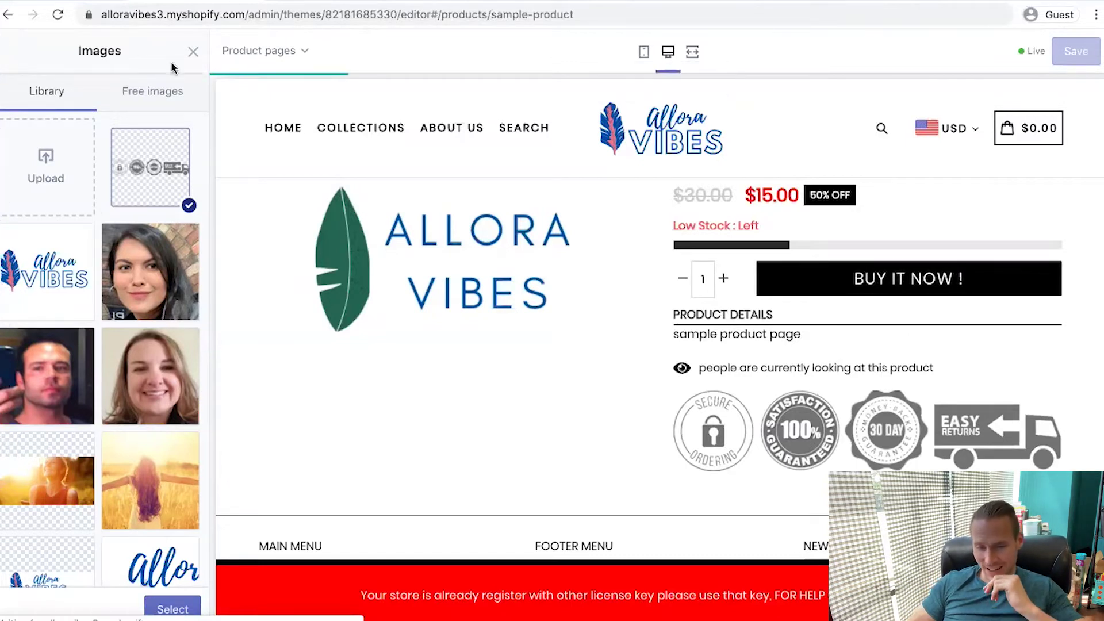
pyautogui.click(192, 54)
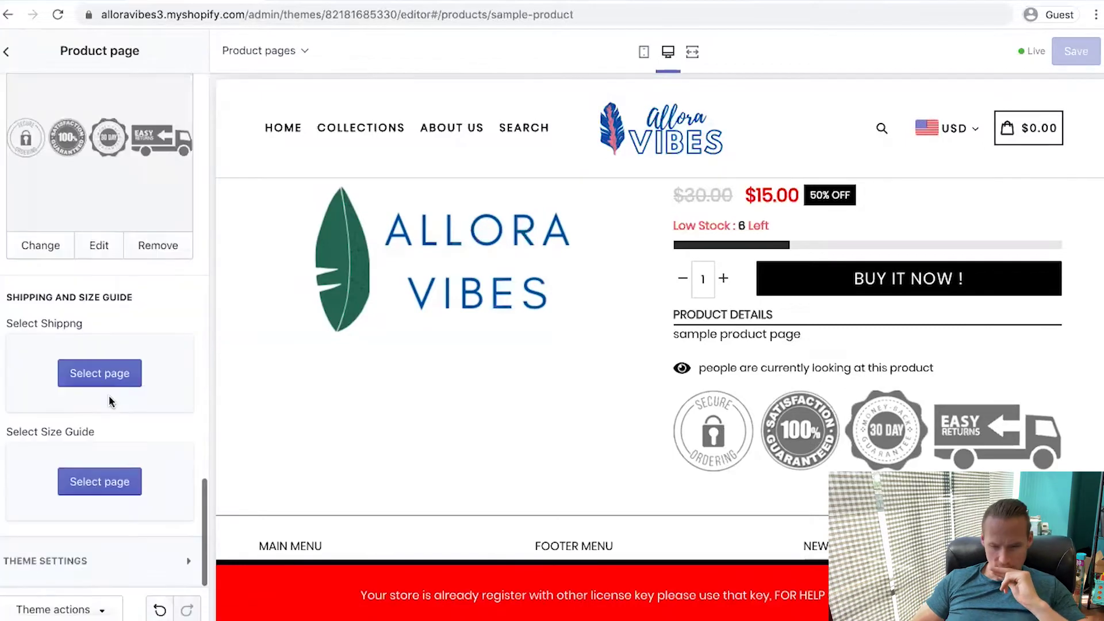
# Show product savings as a dollar amount, keeping the stock-left setting on Random
pyautogui.click(136, 567)
pyautogui.scroll(-2, 52, 317)
pyautogui.click(14, 375)
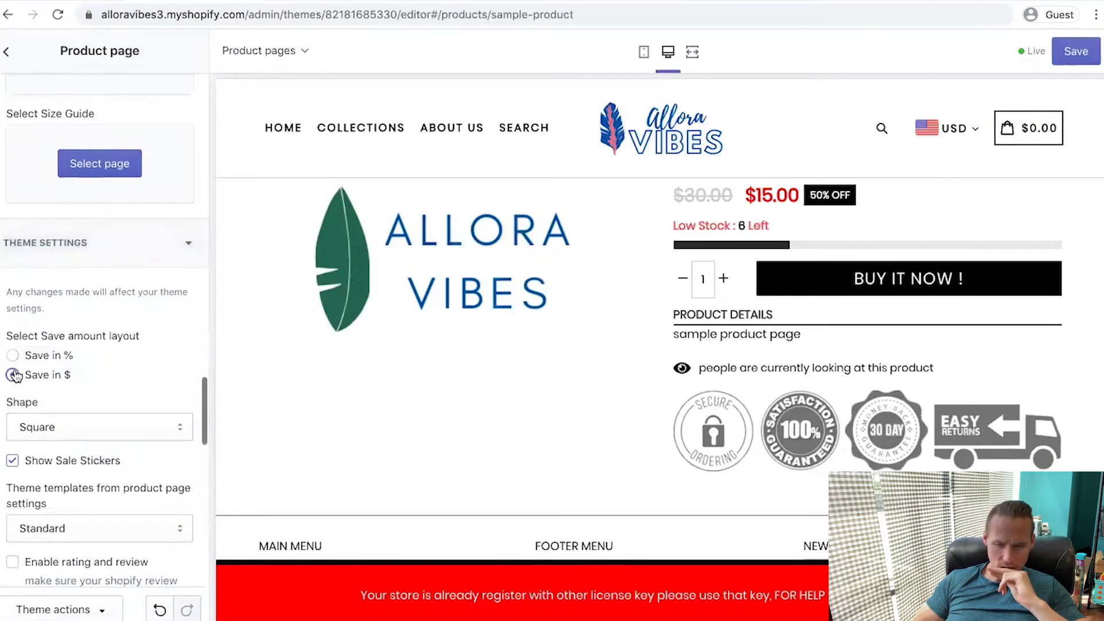
pyautogui.scroll(-2, 16, 375)
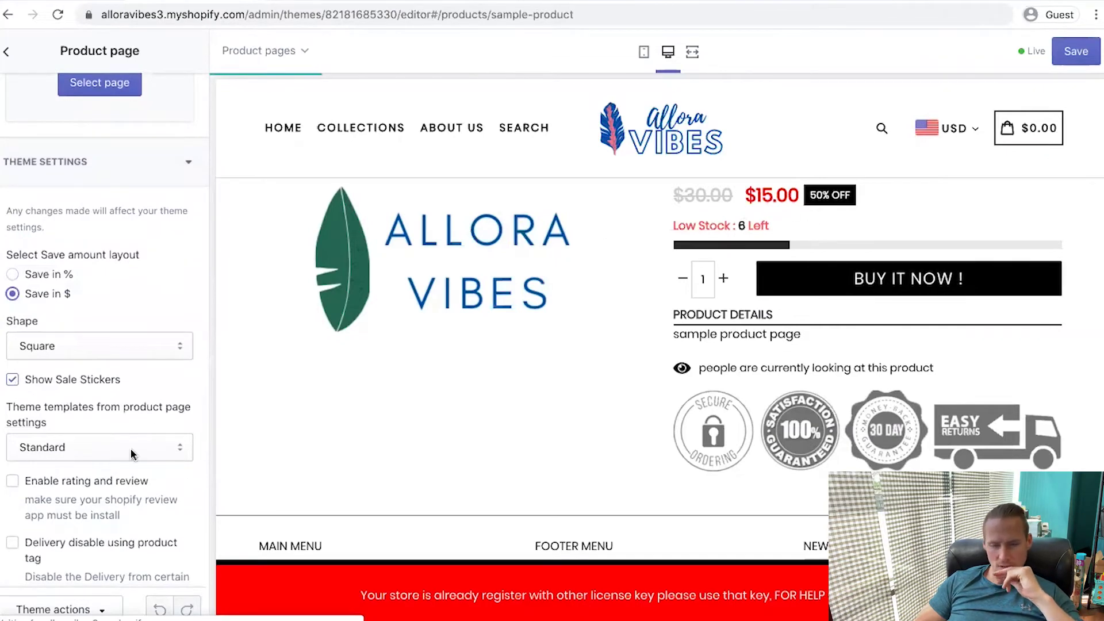
pyautogui.scroll(-7, 130, 447)
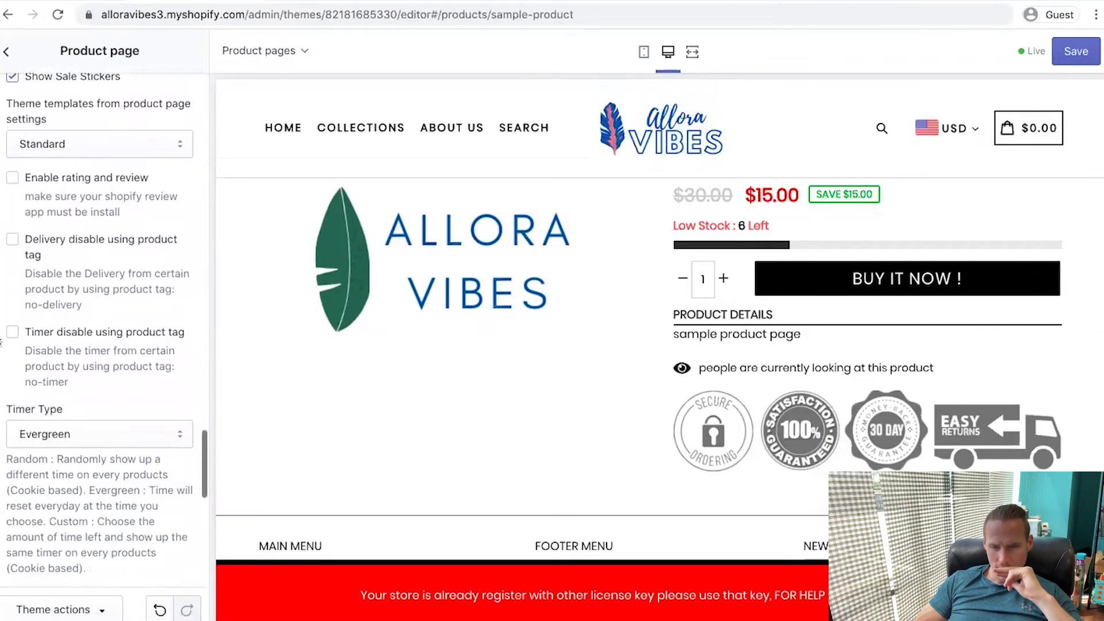
pyautogui.scroll(-9, 72, 237)
pyautogui.scroll(-5, 60, 325)
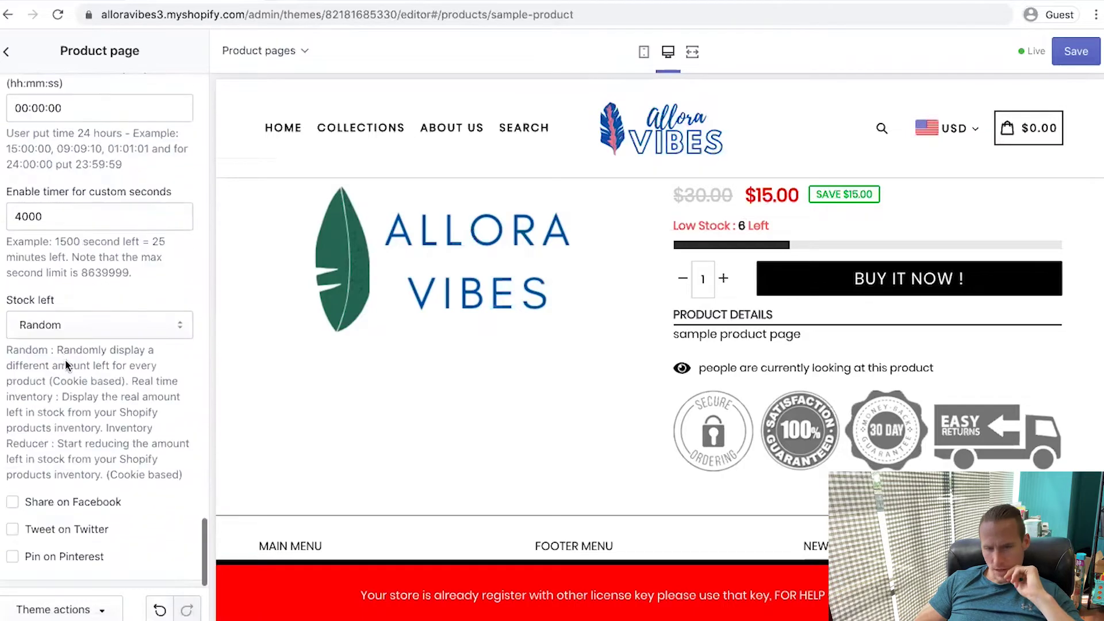
pyautogui.click(59, 325)
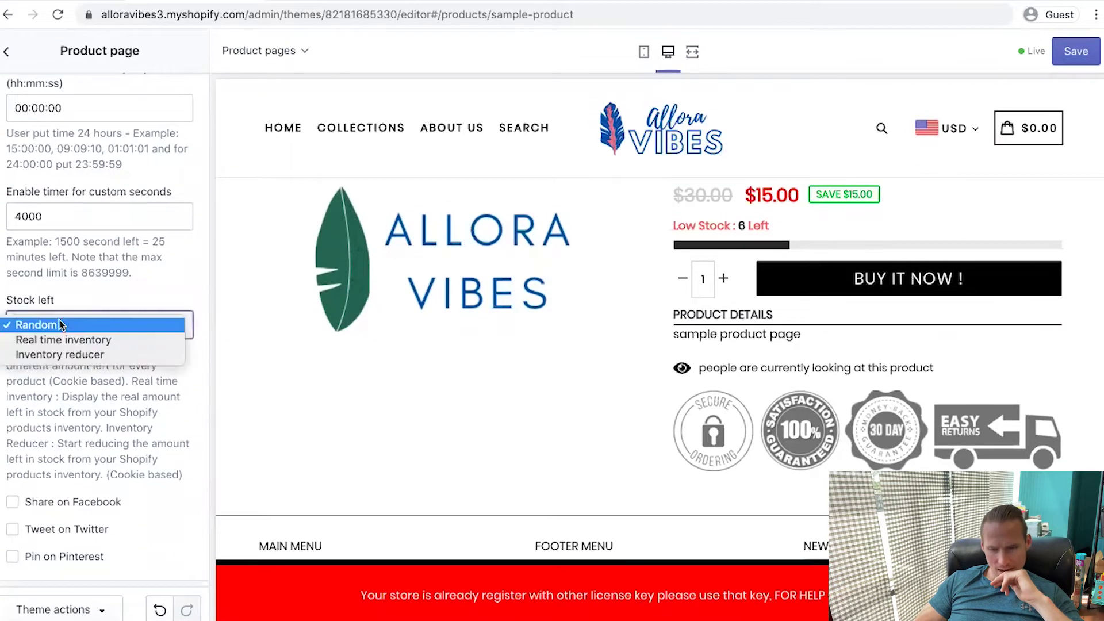
pyautogui.press('Escape')
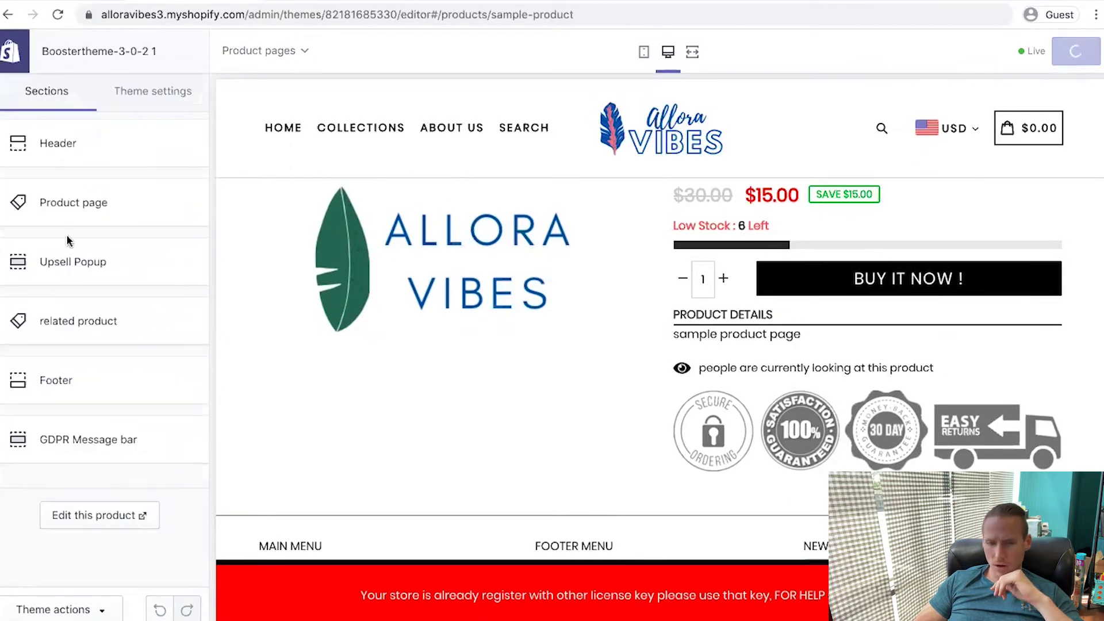
pyautogui.click(58, 143)
# Look over the theme's license key settings in Theme settings
pyautogui.scroll(-3, 135, 356)
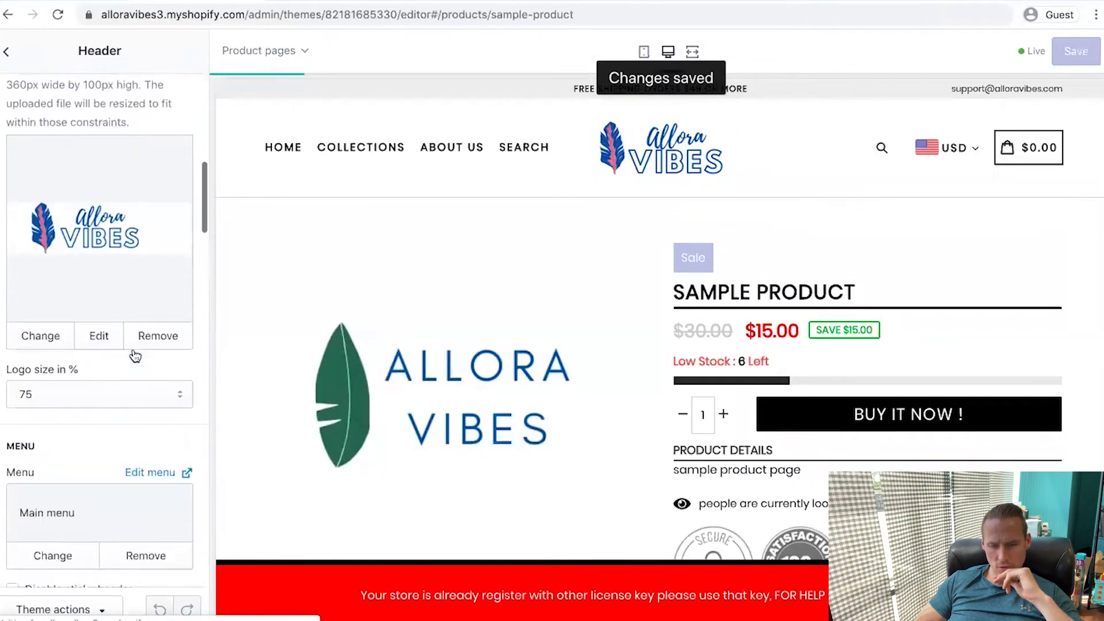
pyautogui.scroll(-10, 136, 356)
pyautogui.click(6, 52)
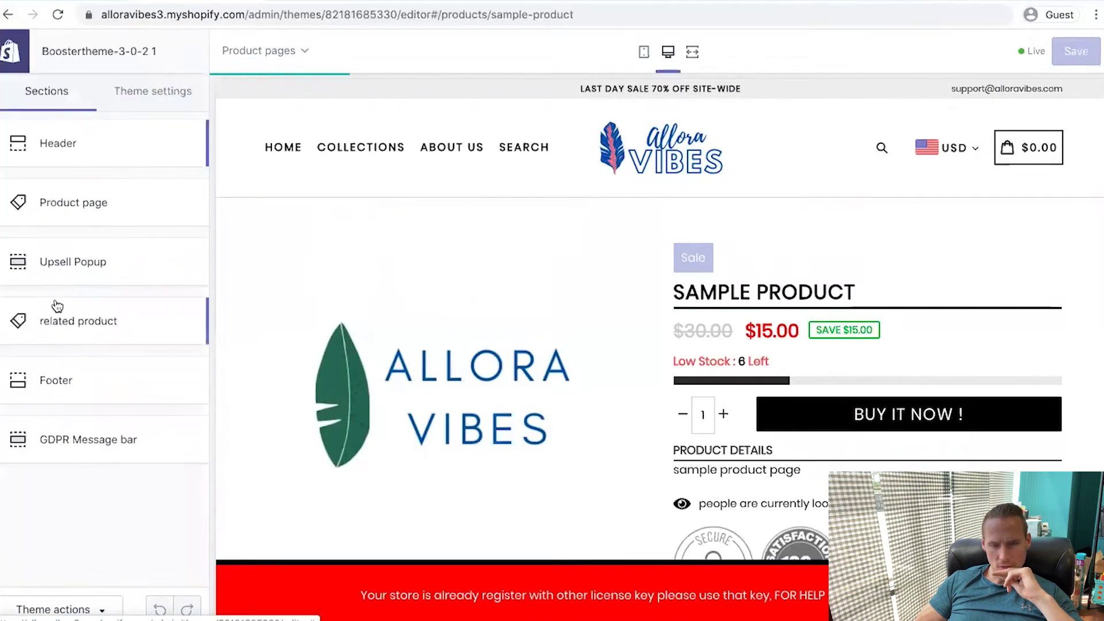
pyautogui.click(151, 92)
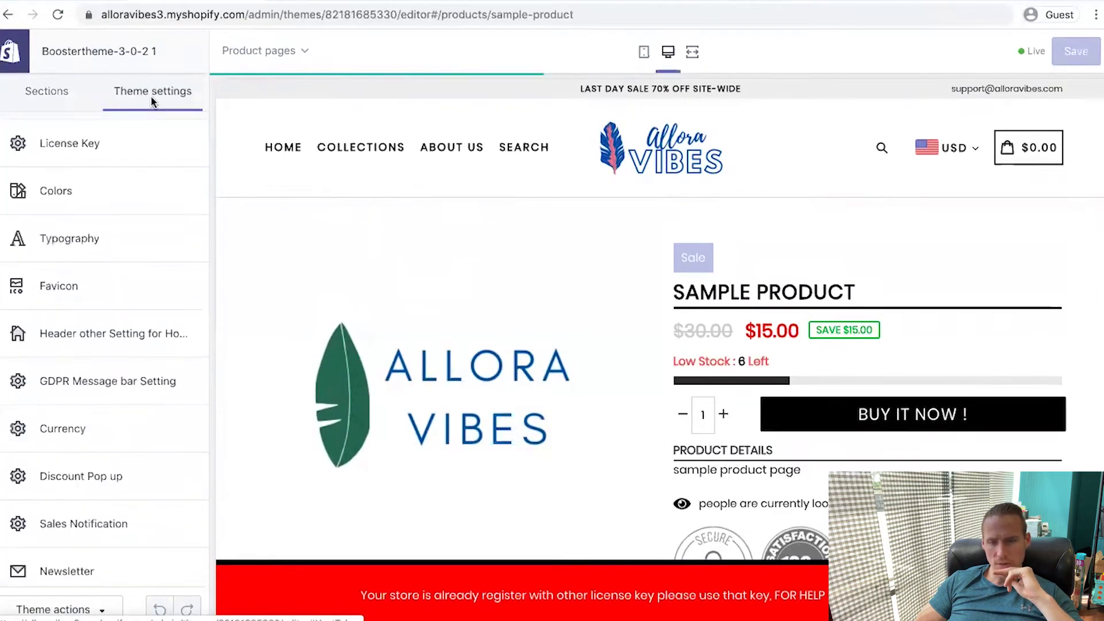
pyautogui.click(128, 153)
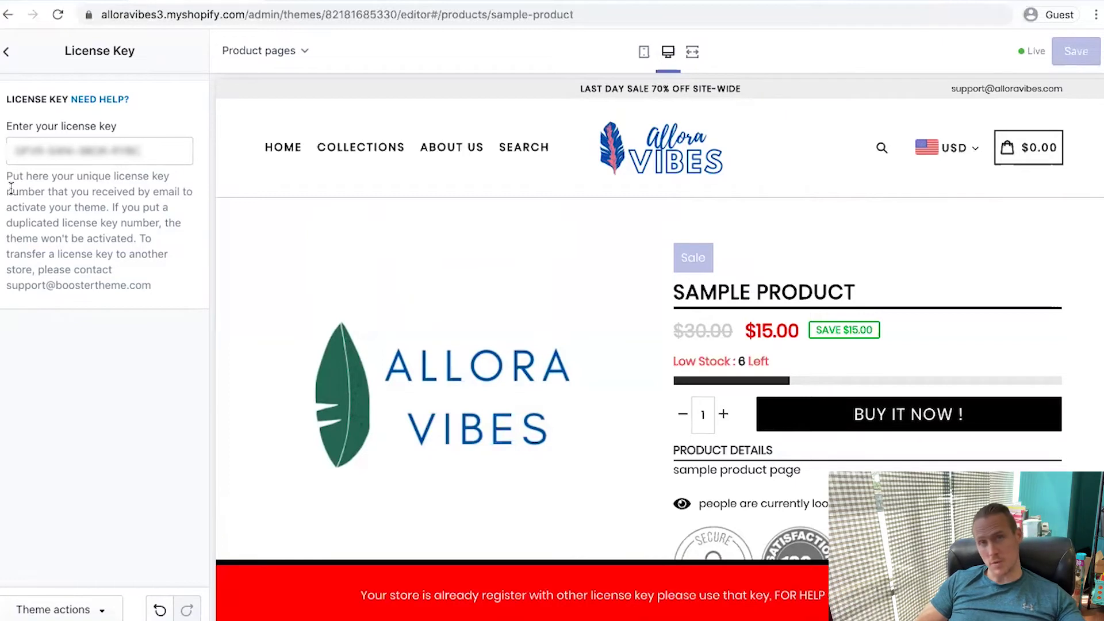
pyautogui.click(4, 54)
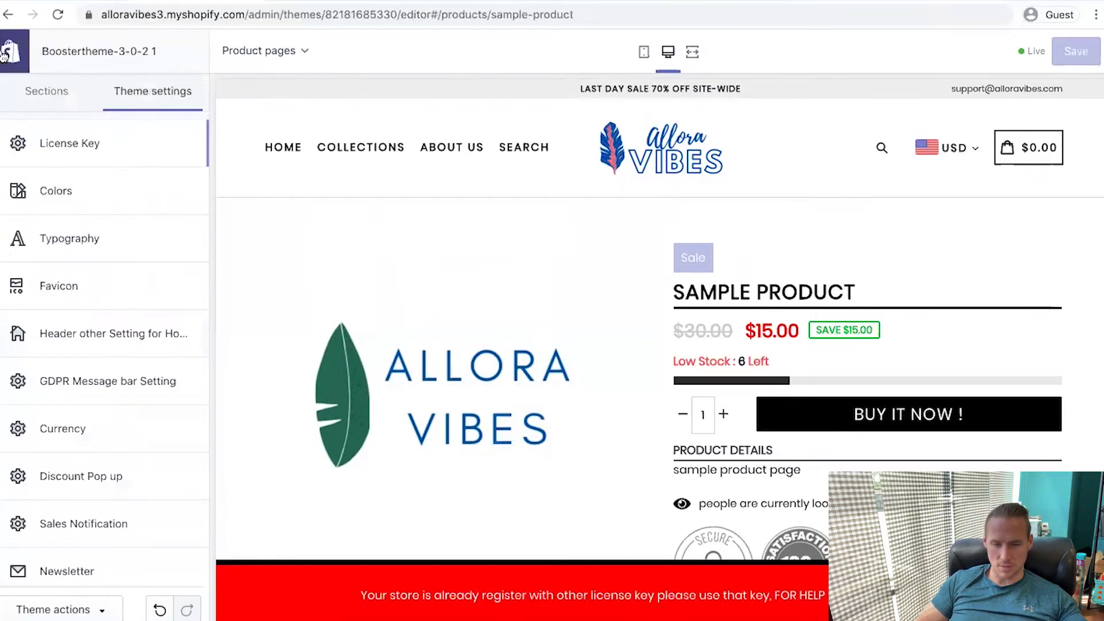
# Set the Buttons and Special Buttons colours to green (#08AA00)
pyautogui.click(122, 191)
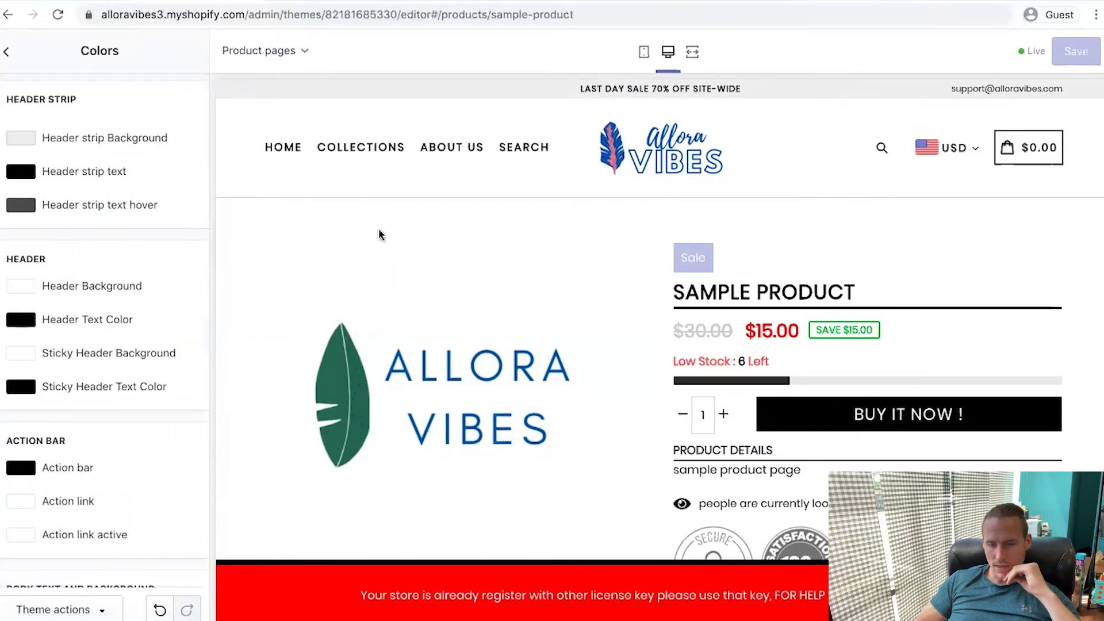
pyautogui.scroll(-3, 23, 178)
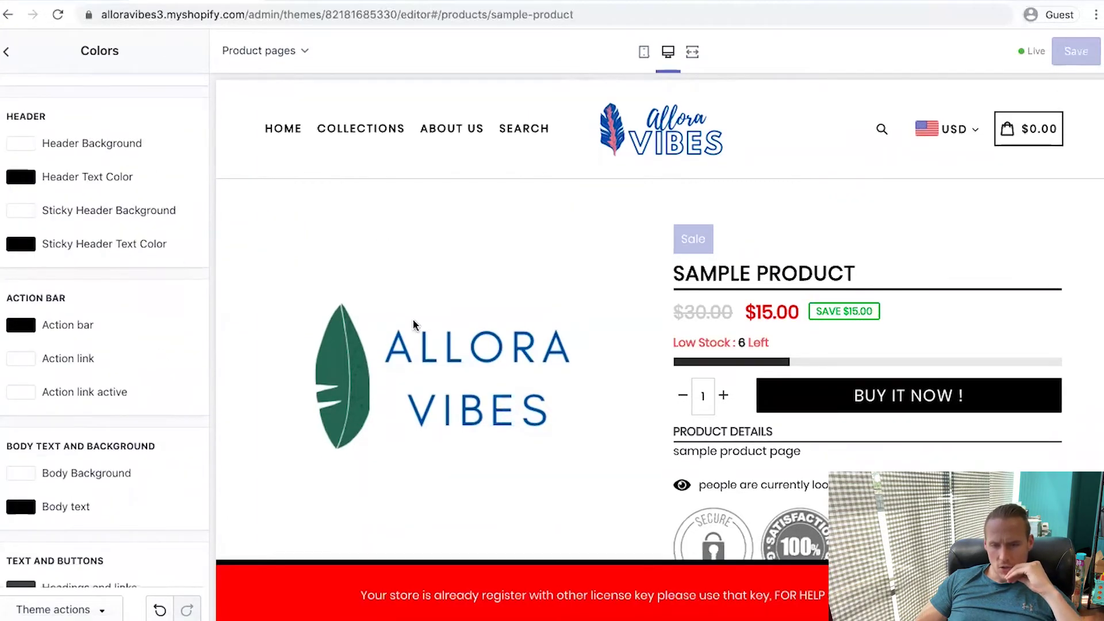
pyautogui.scroll(-7, 18, 314)
pyautogui.scroll(-2, 17, 314)
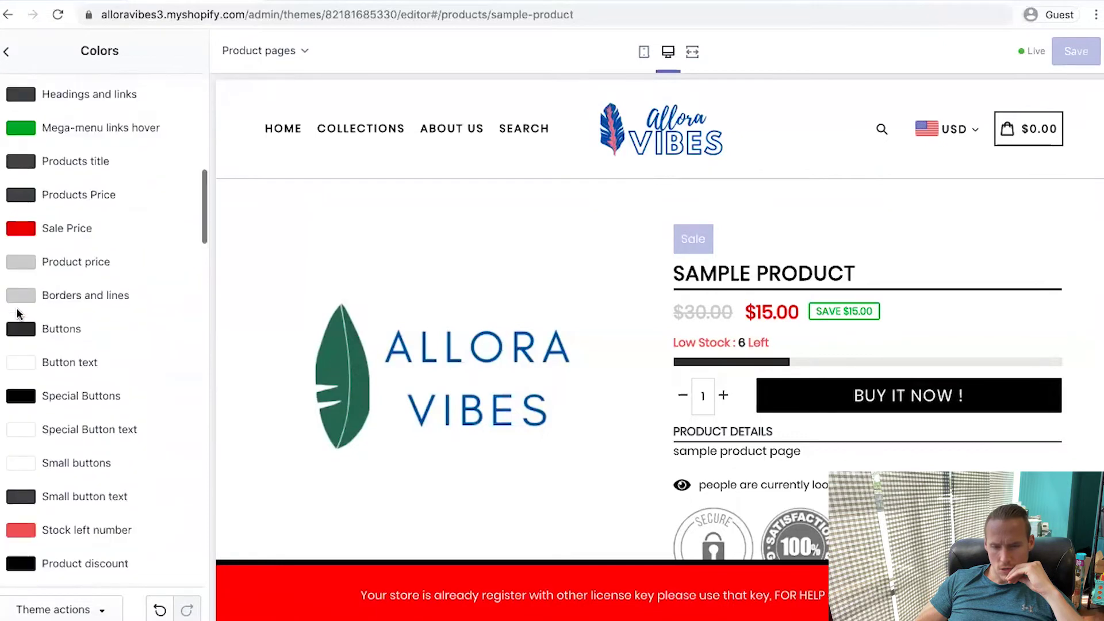
pyautogui.click(20, 329)
pyautogui.click(131, 553)
pyautogui.click(92, 294)
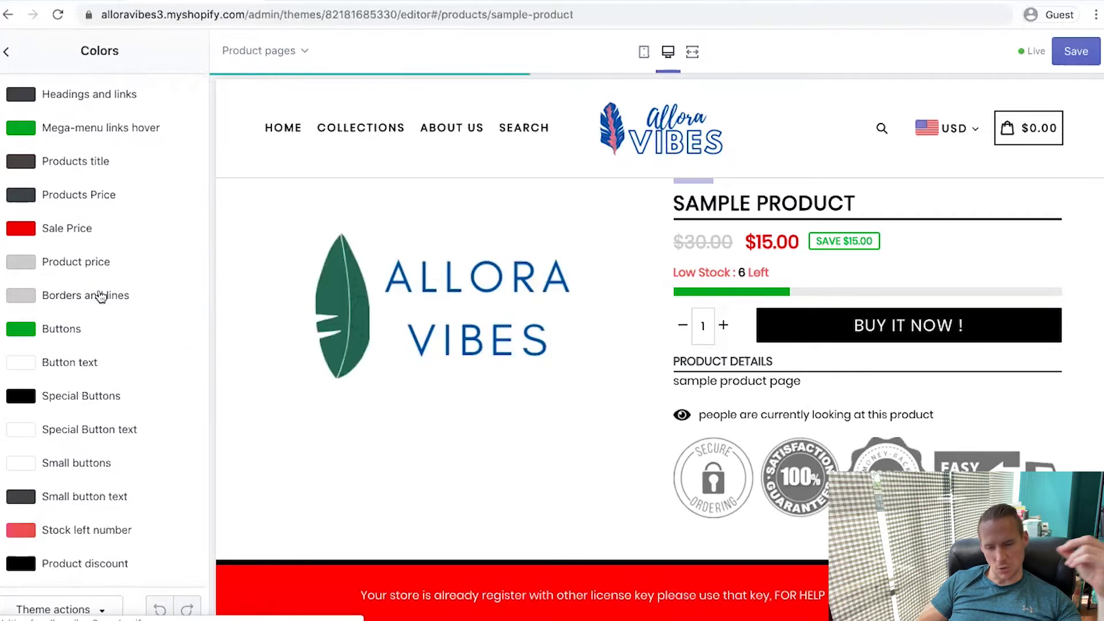
pyautogui.scroll(-2, 100, 295)
pyautogui.click(15, 330)
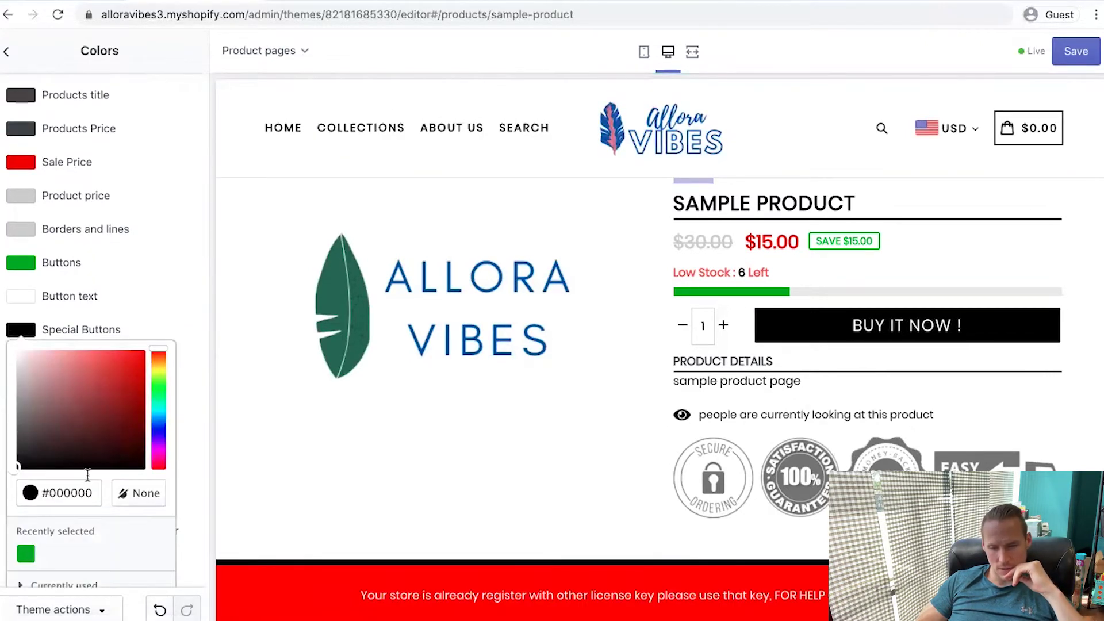
pyautogui.click(26, 554)
pyautogui.click(201, 274)
# Leave the stock-left colour unchanged and save the new button colours
pyautogui.scroll(-3, 87, 500)
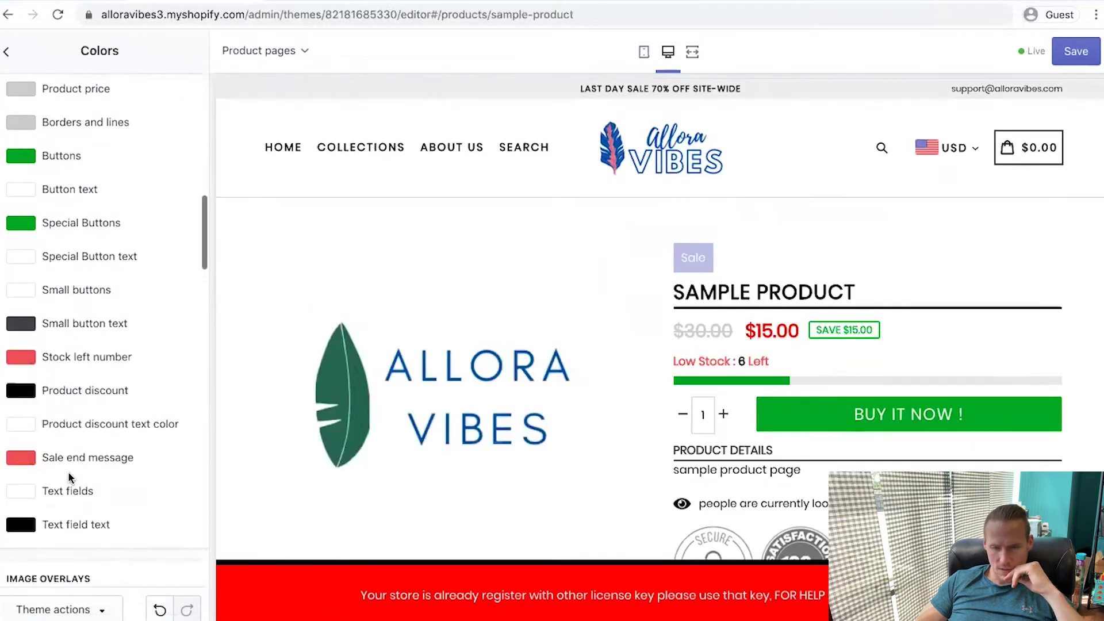
pyautogui.click(20, 318)
pyautogui.click(195, 254)
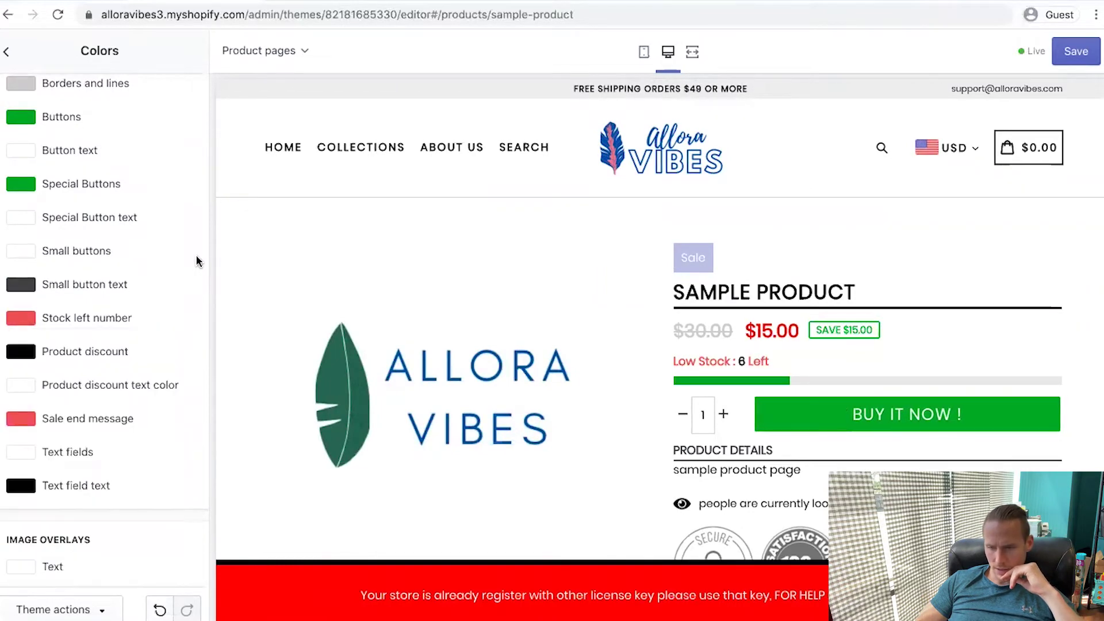
pyautogui.scroll(2, 24, 331)
pyautogui.scroll(-9, 24, 330)
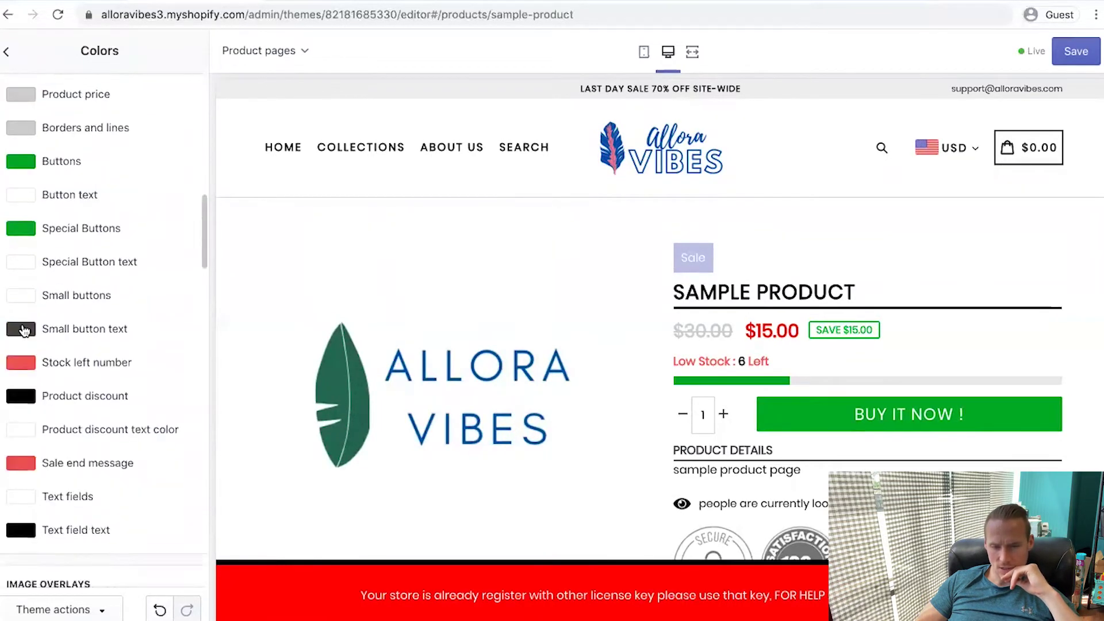
pyautogui.scroll(-11, 25, 330)
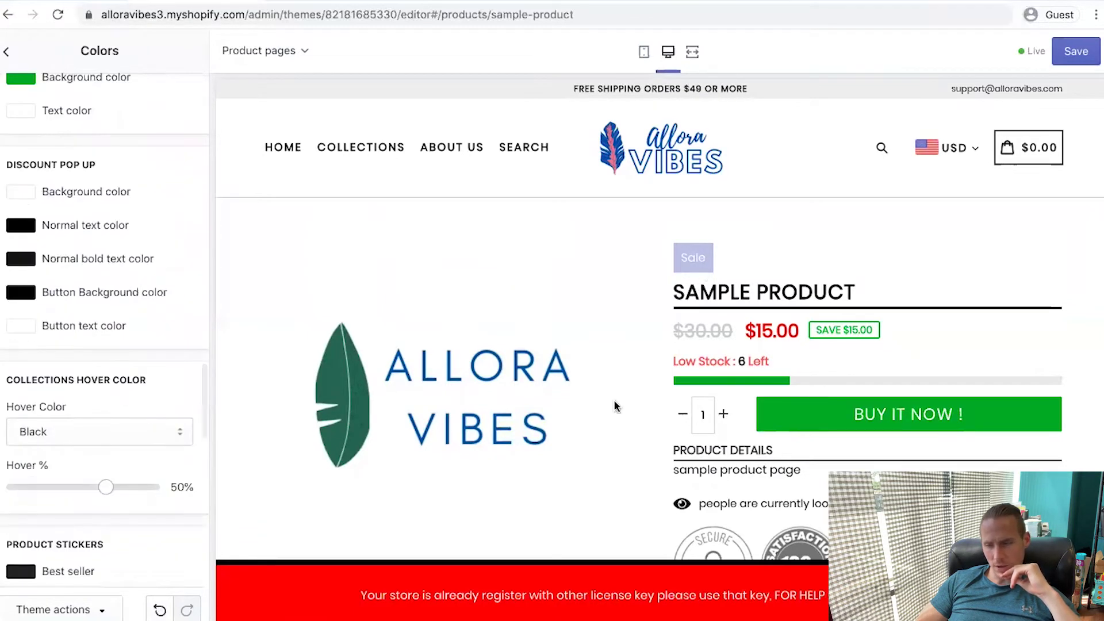
pyautogui.scroll(-3, 612, 241)
pyautogui.scroll(3, 599, 249)
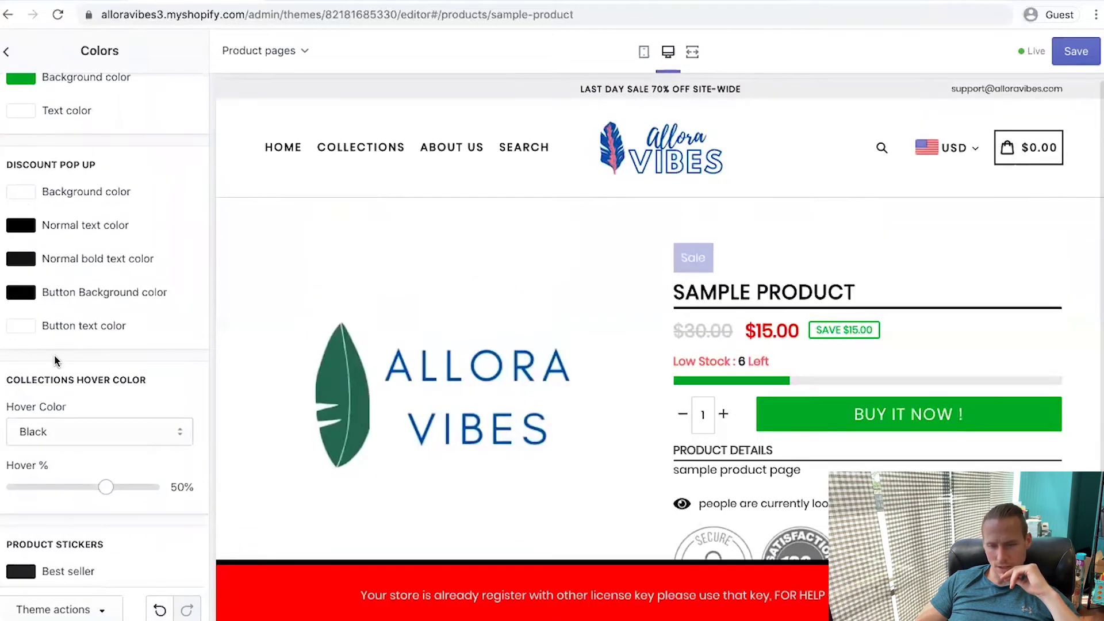
pyautogui.scroll(15, 54, 357)
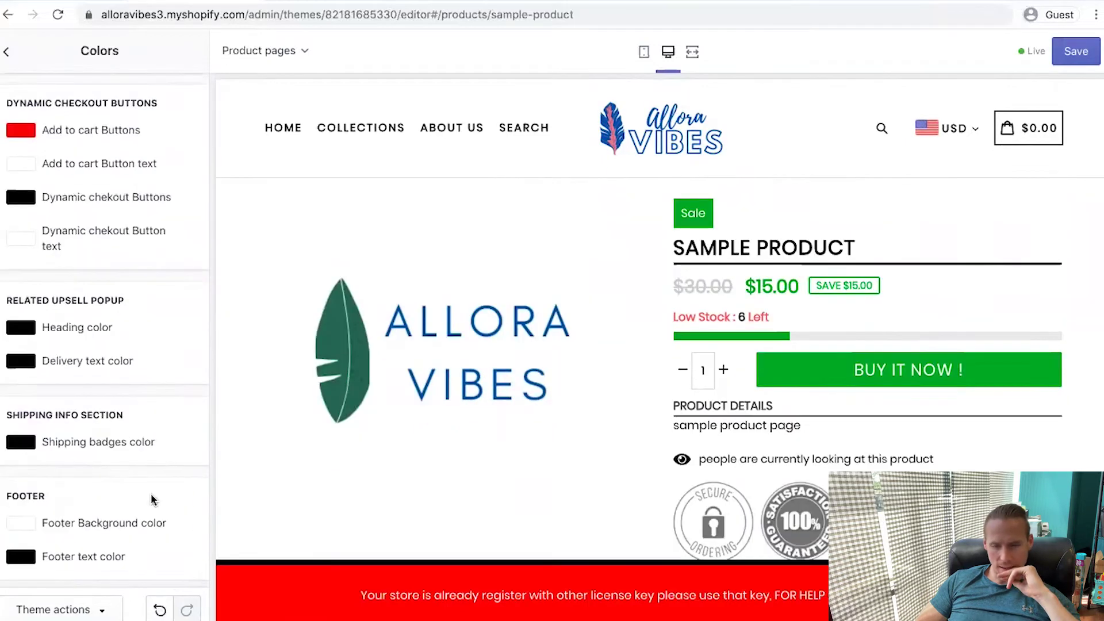
pyautogui.scroll(3, 151, 493)
pyautogui.click(1071, 57)
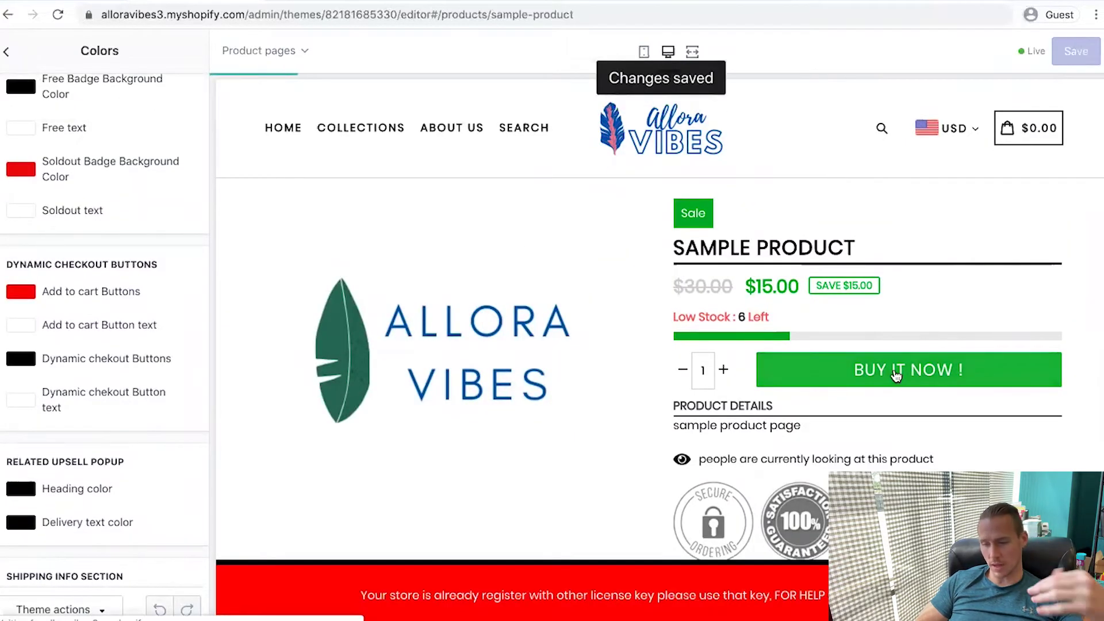
pyautogui.scroll(-4, 103, 345)
pyautogui.click(6, 50)
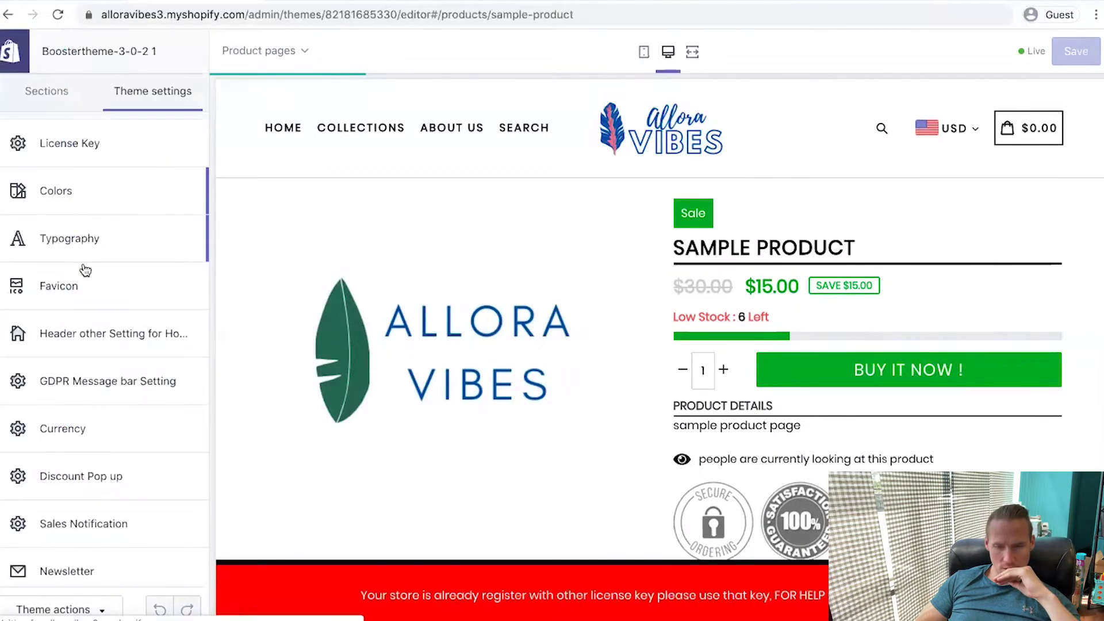
# Look through the favicon and typography theme settings
pyautogui.click(95, 302)
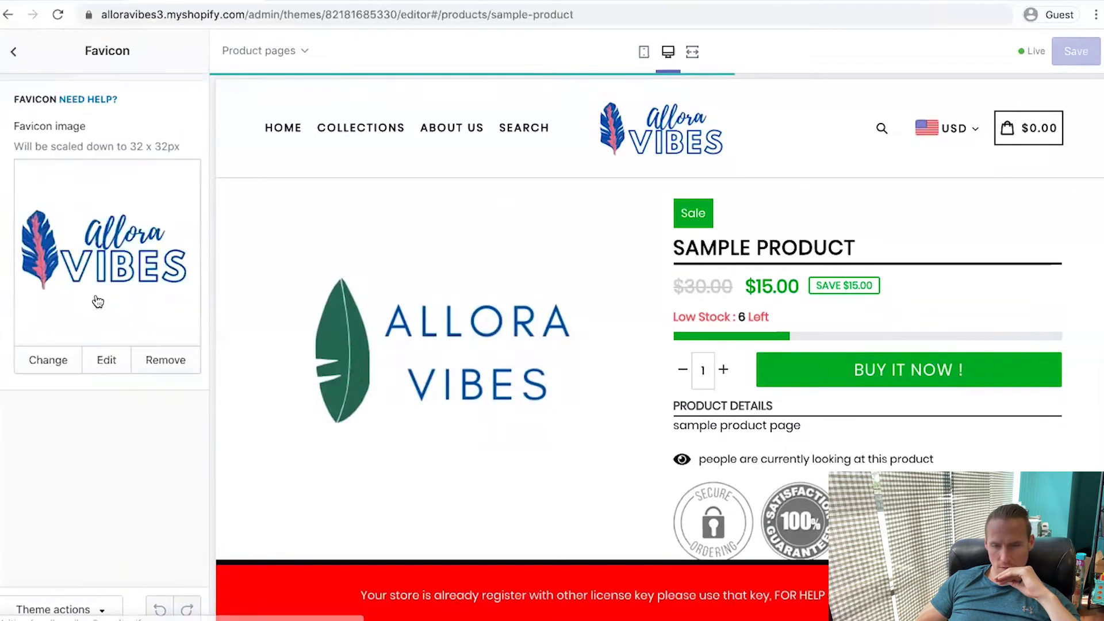
pyautogui.click(6, 53)
pyautogui.click(112, 239)
pyautogui.scroll(-5, 115, 244)
pyautogui.scroll(-15, 115, 243)
pyautogui.click(5, 51)
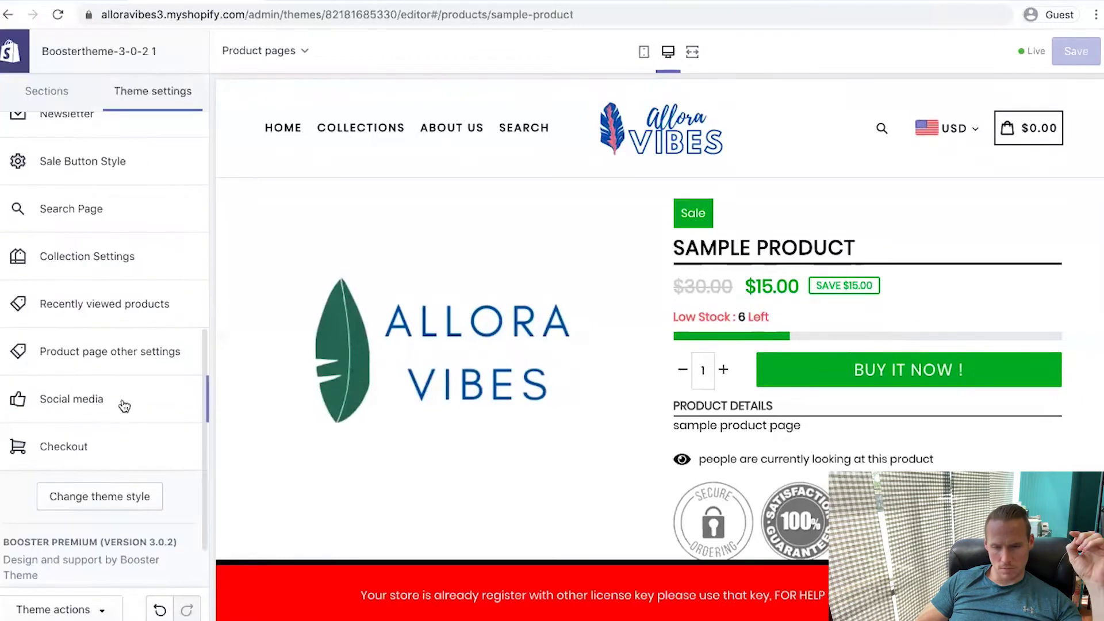
pyautogui.scroll(-2, 825, 490)
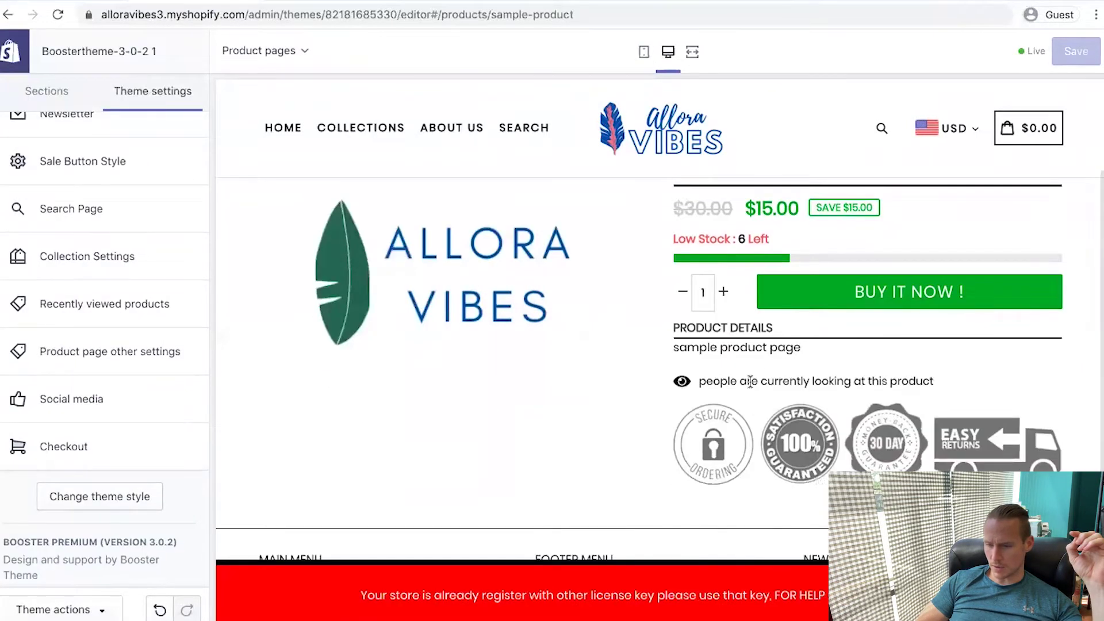
# Enable ratings and reviews with Loox - Photo Review, save, and add the sample product to cart
pyautogui.click(135, 365)
pyautogui.click(107, 440)
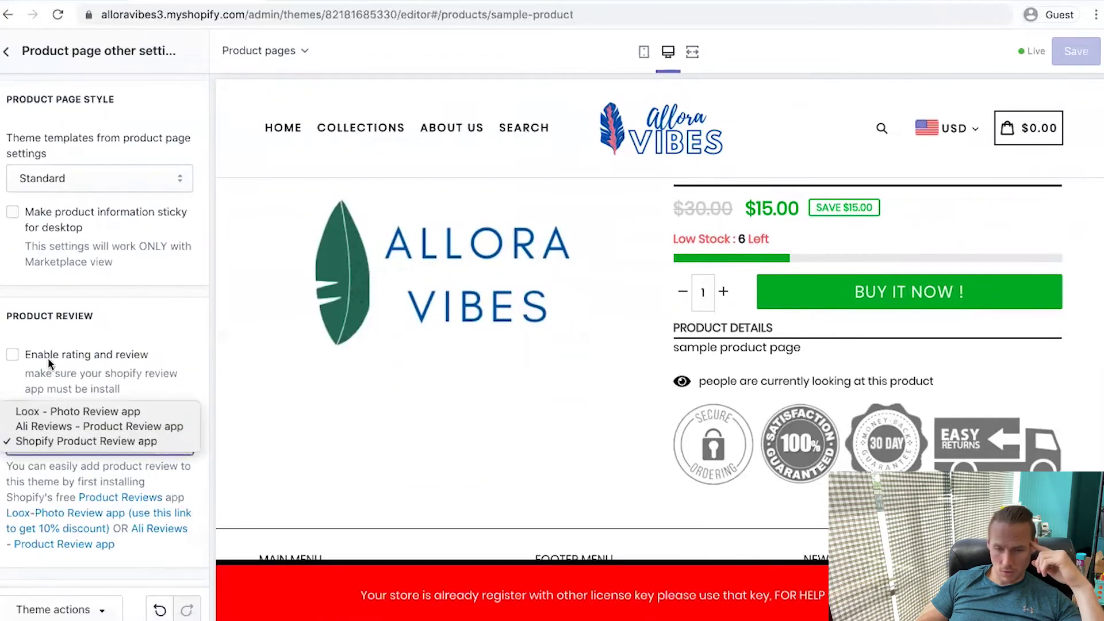
pyautogui.click(12, 361)
pyautogui.click(12, 357)
pyautogui.click(101, 441)
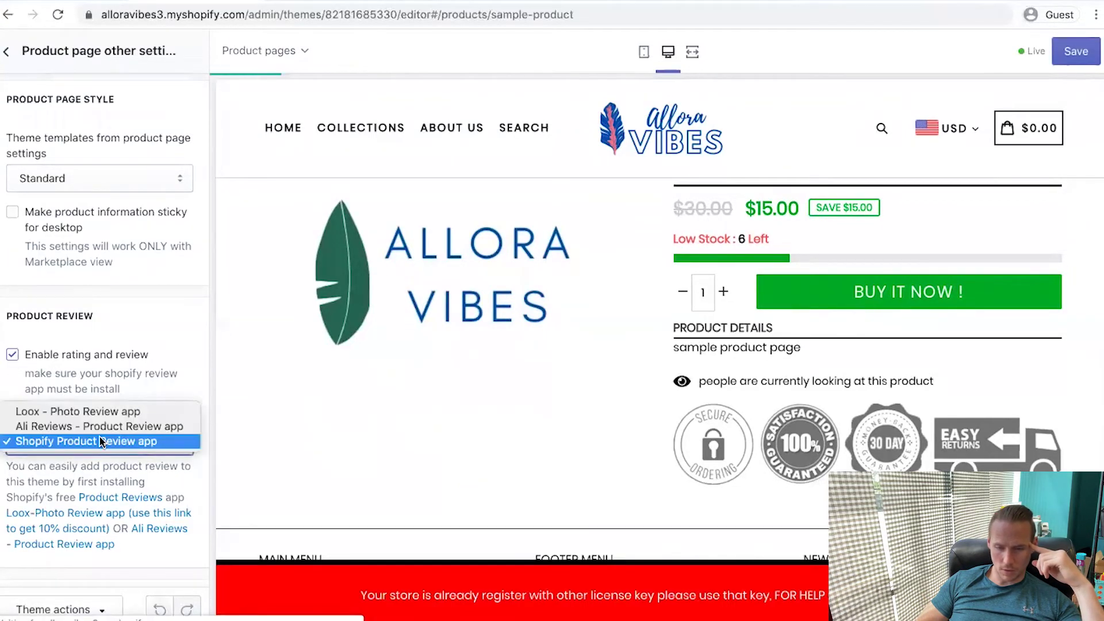
pyautogui.click(95, 413)
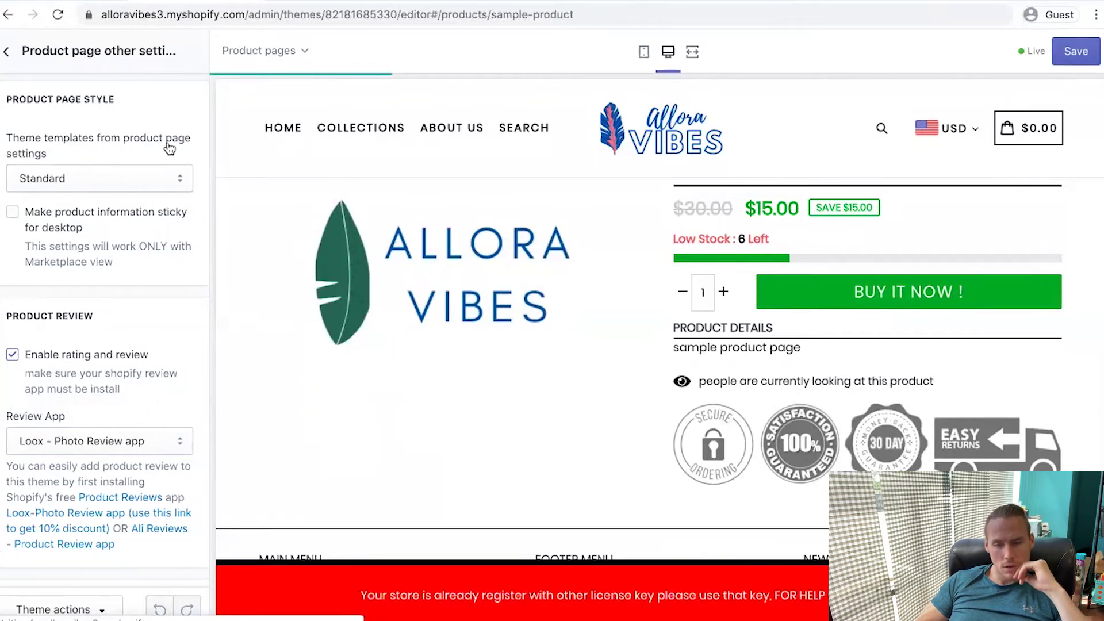
pyautogui.scroll(-10, 104, 345)
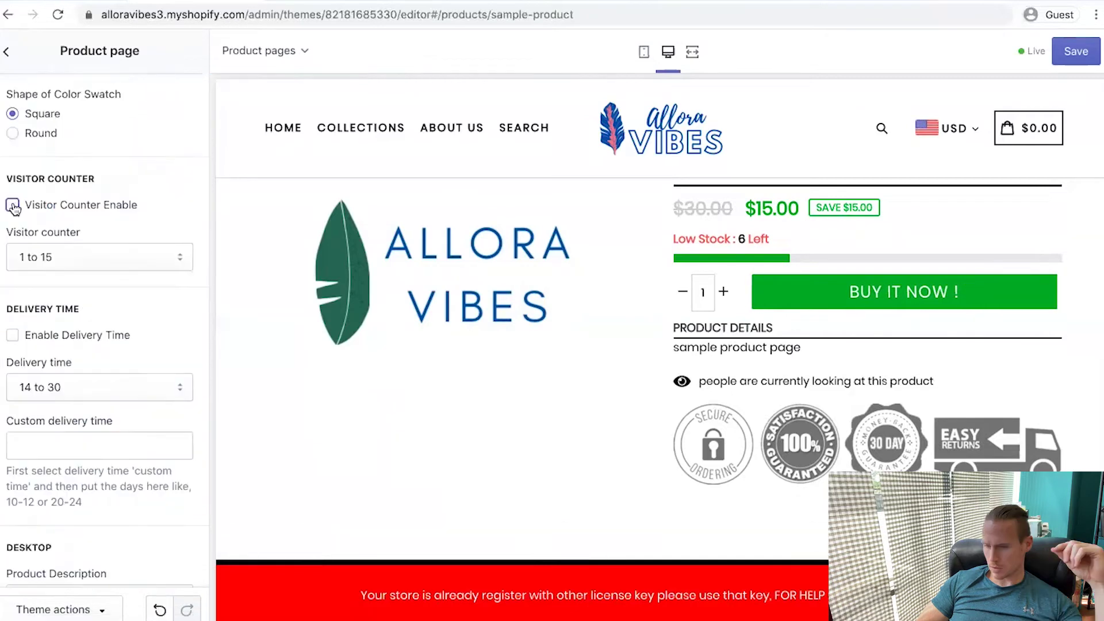
pyautogui.click(1075, 51)
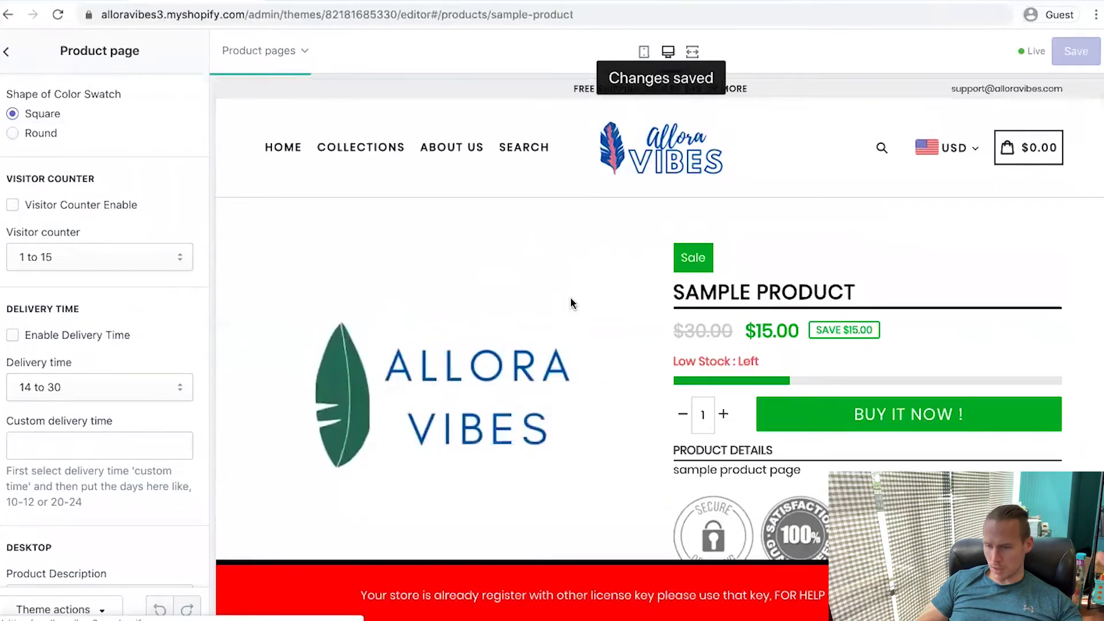
pyautogui.scroll(-1, 978, 369)
pyautogui.click(899, 355)
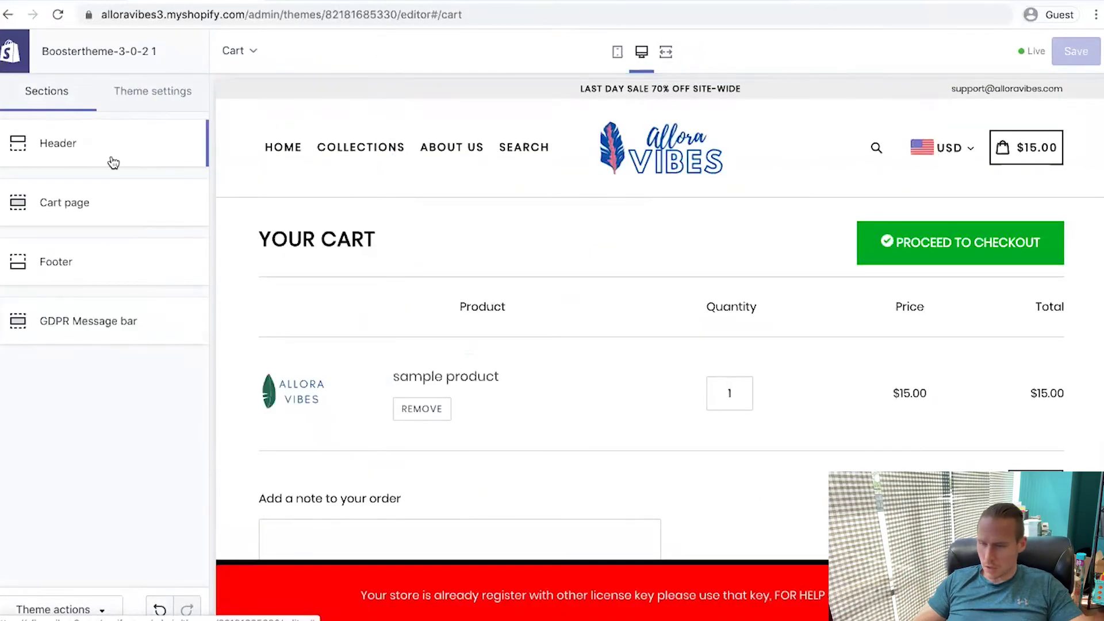
# Enter 18000 as the cart page timer value and save
pyautogui.click(104, 143)
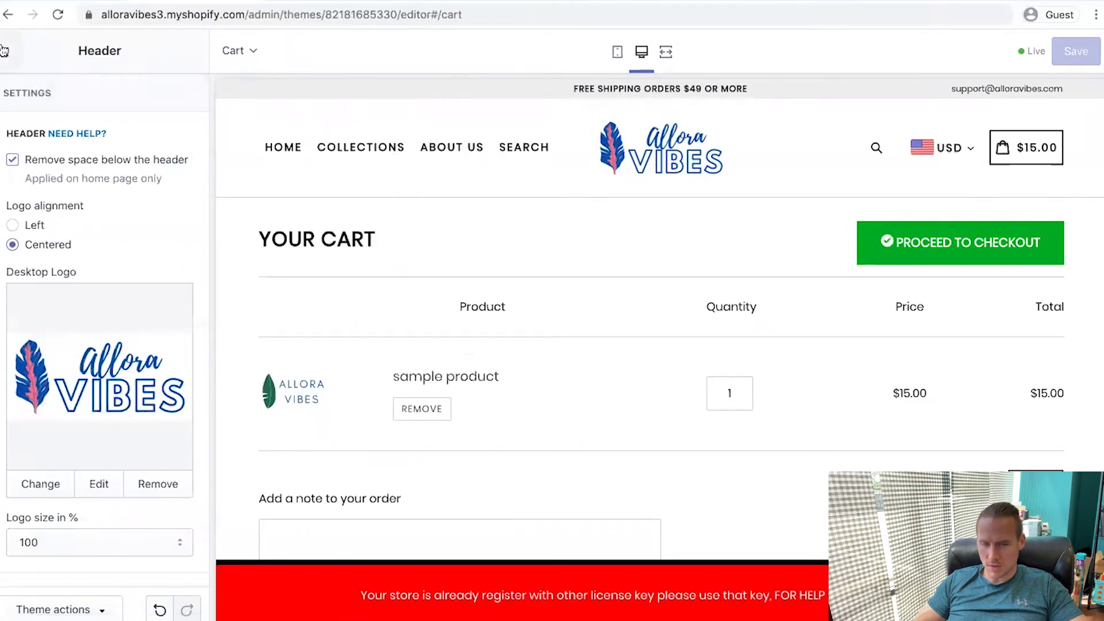
pyautogui.press('Escape')
pyautogui.click(75, 220)
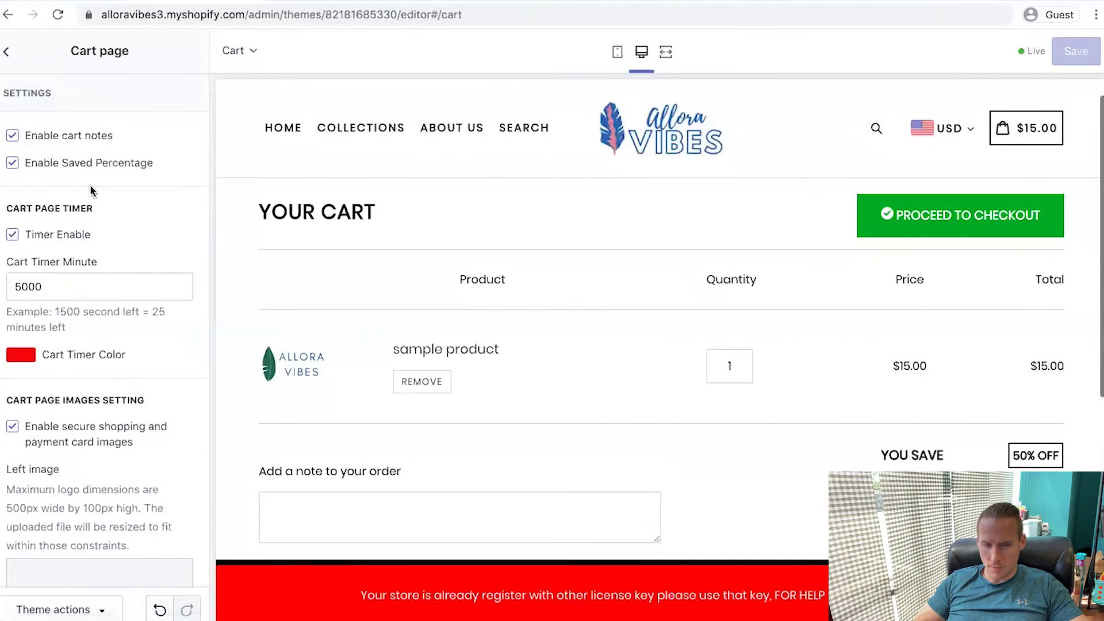
pyautogui.doubleClick(74, 288)
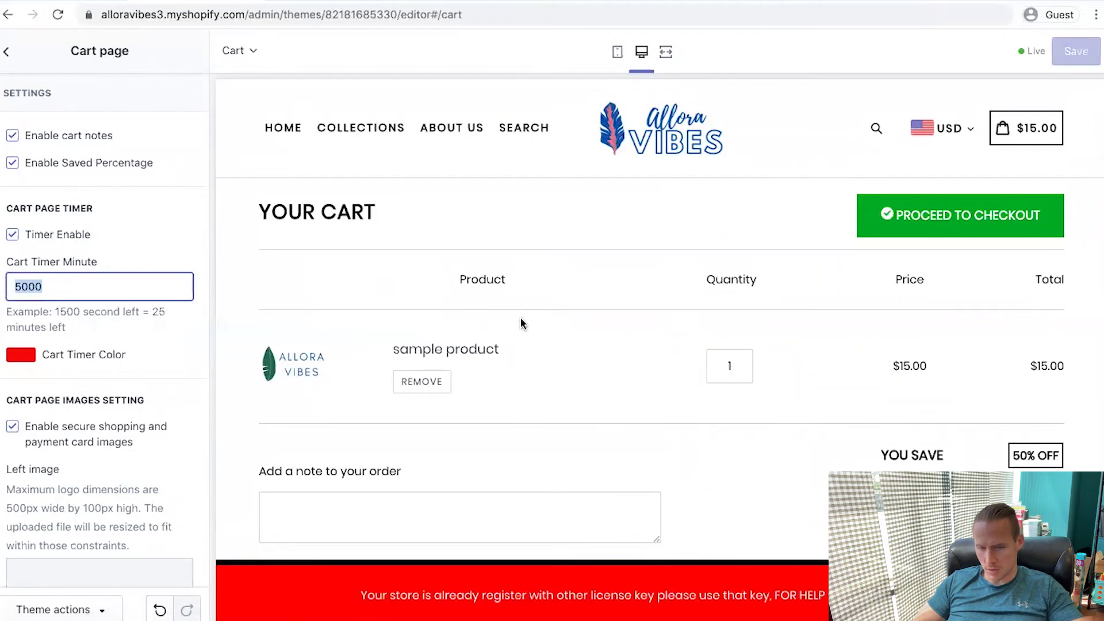
pyautogui.write('18000')
pyautogui.scroll(-3, 684, 436)
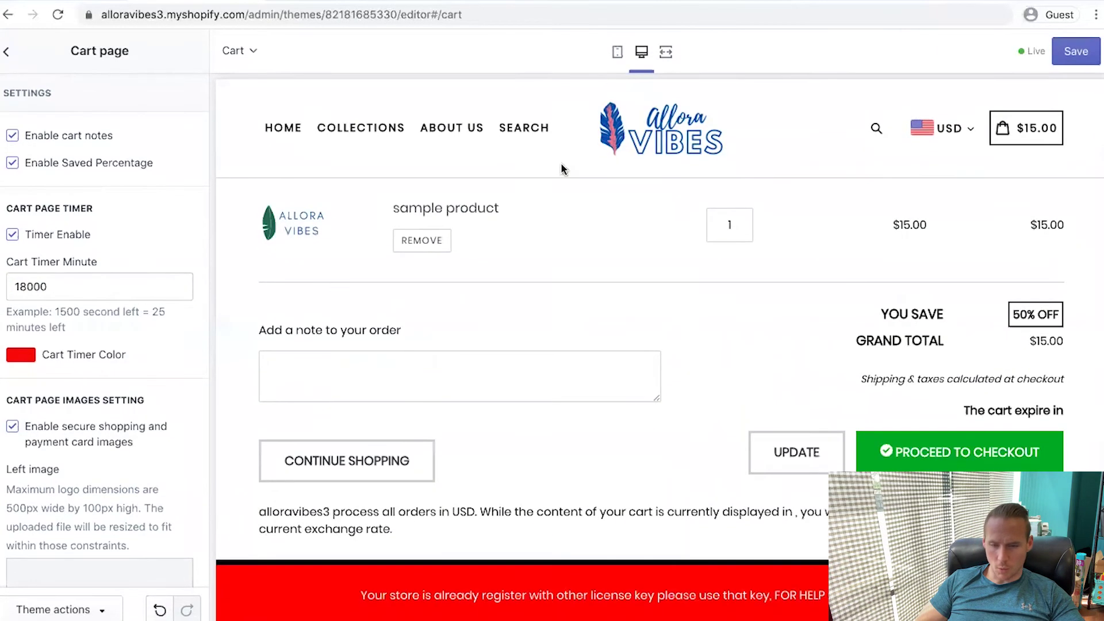
pyautogui.click(1070, 65)
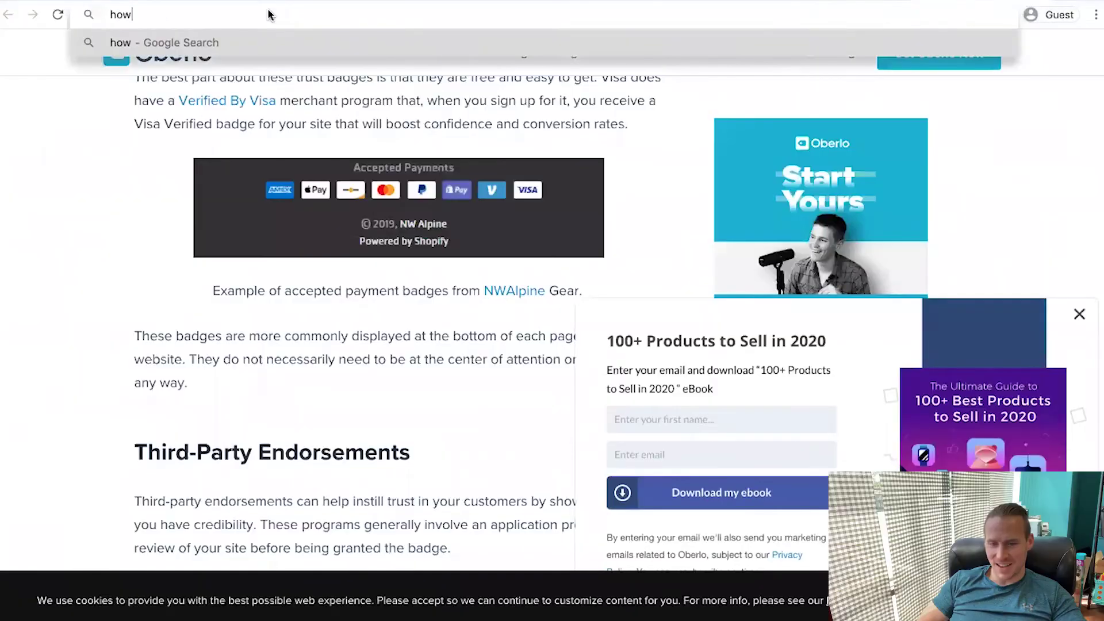
# Search how many seconds are in 30 minutes to check the timer value
pyautogui.write('many seconds in 30 minutes')
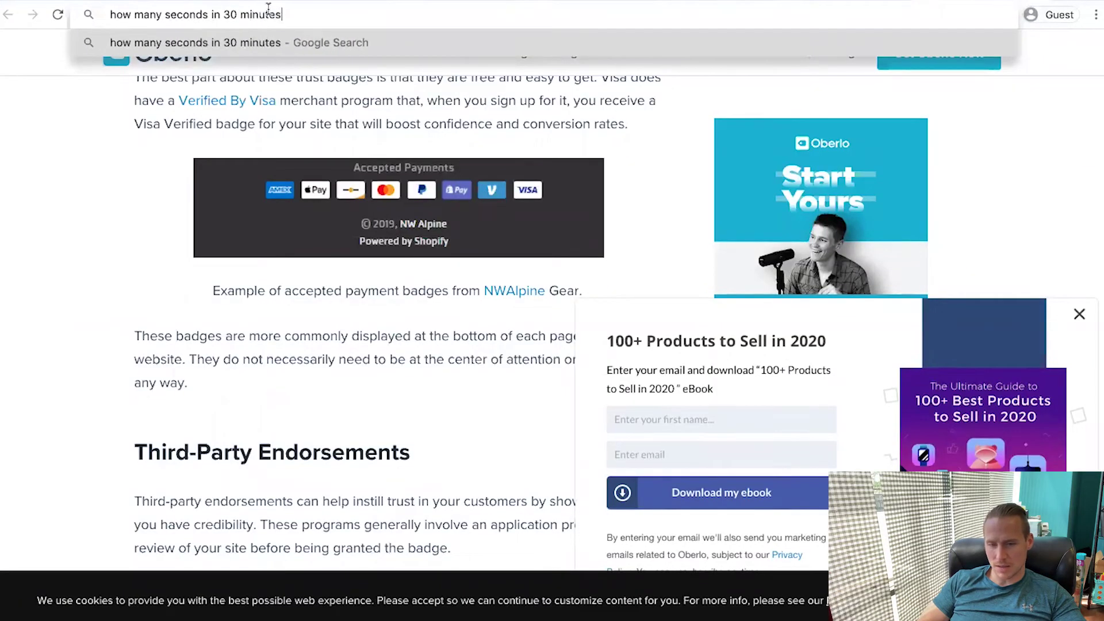
pyautogui.press('Return')
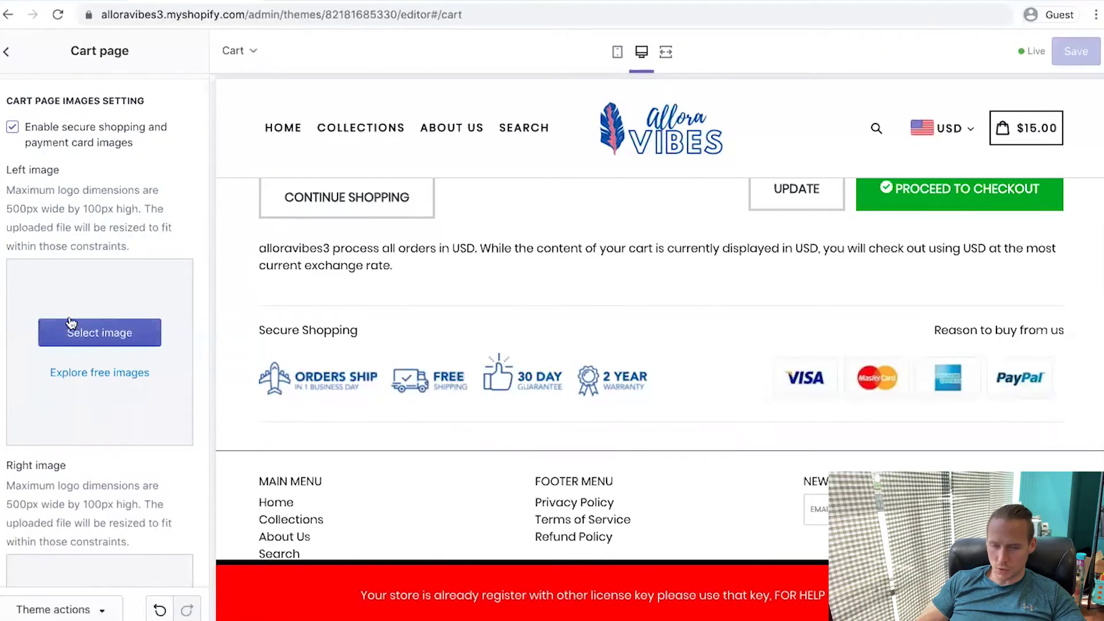
pyautogui.scroll(3, 71, 323)
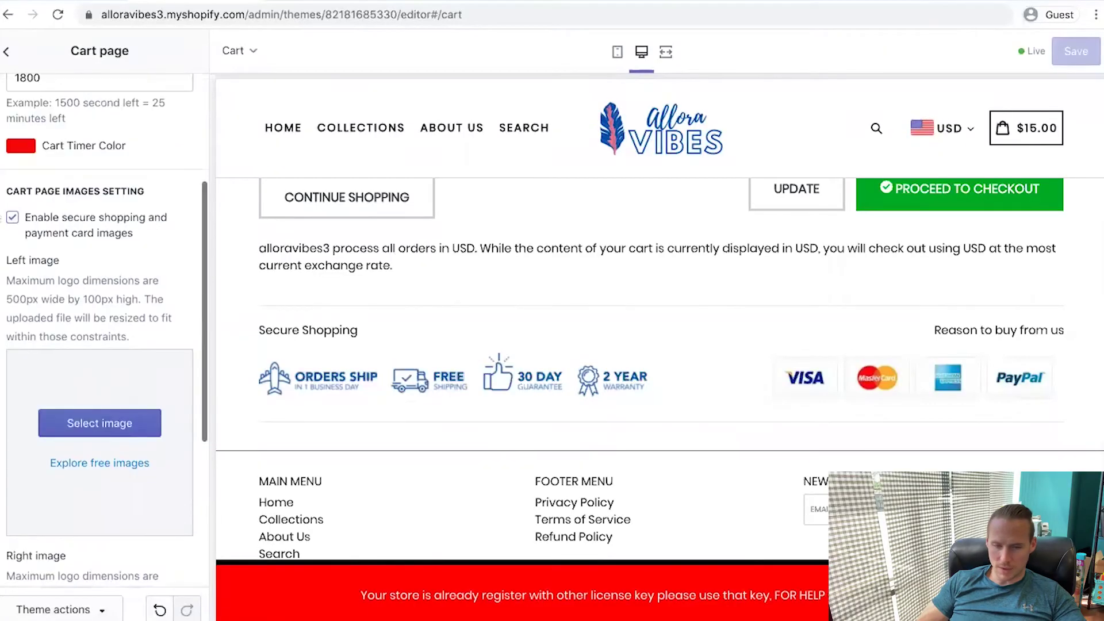
pyautogui.scroll(-9, 73, 362)
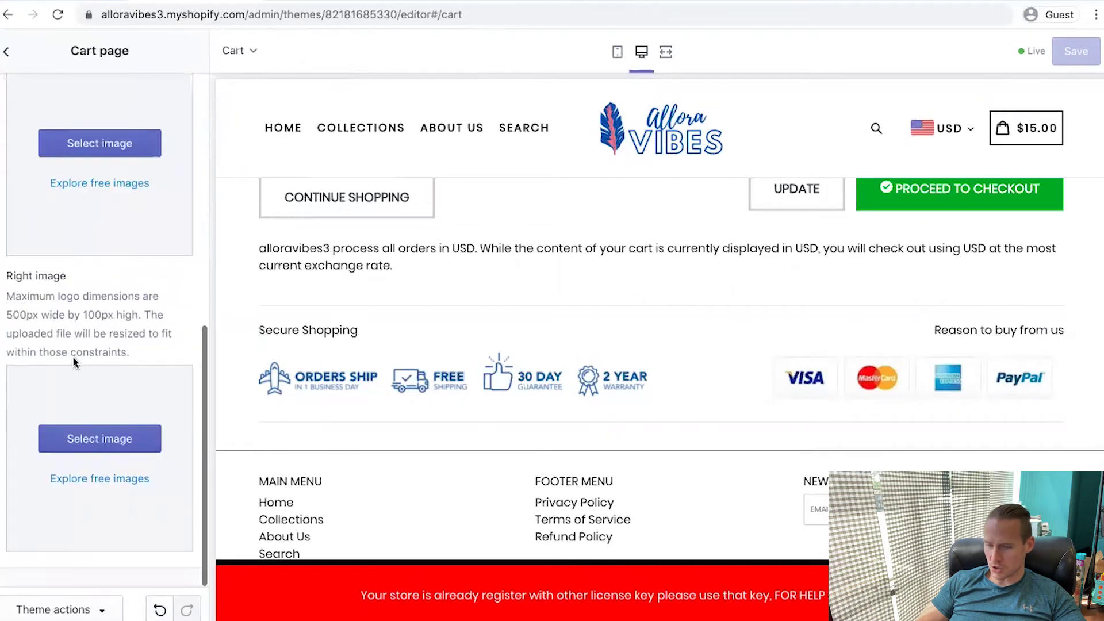
pyautogui.scroll(1, 8, 136)
pyautogui.scroll(-1, 8, 137)
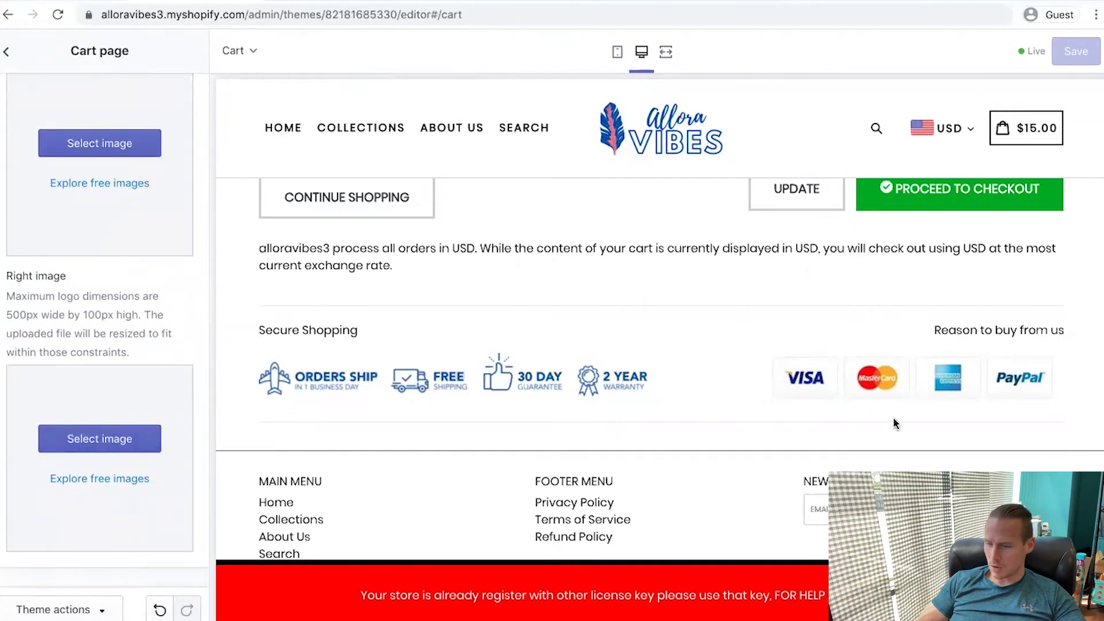
# Find trust badge and PayPal card images for the cart's left and right images
pyautogui.click(99, 479)
pyautogui.write('trust b')
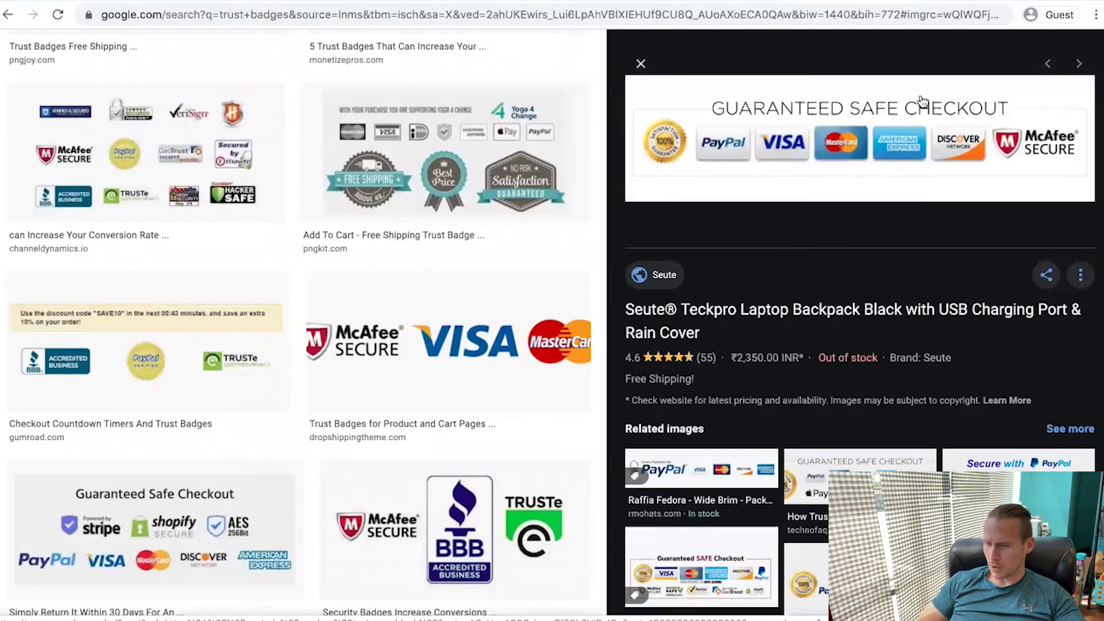
pyautogui.rightClick(923, 95)
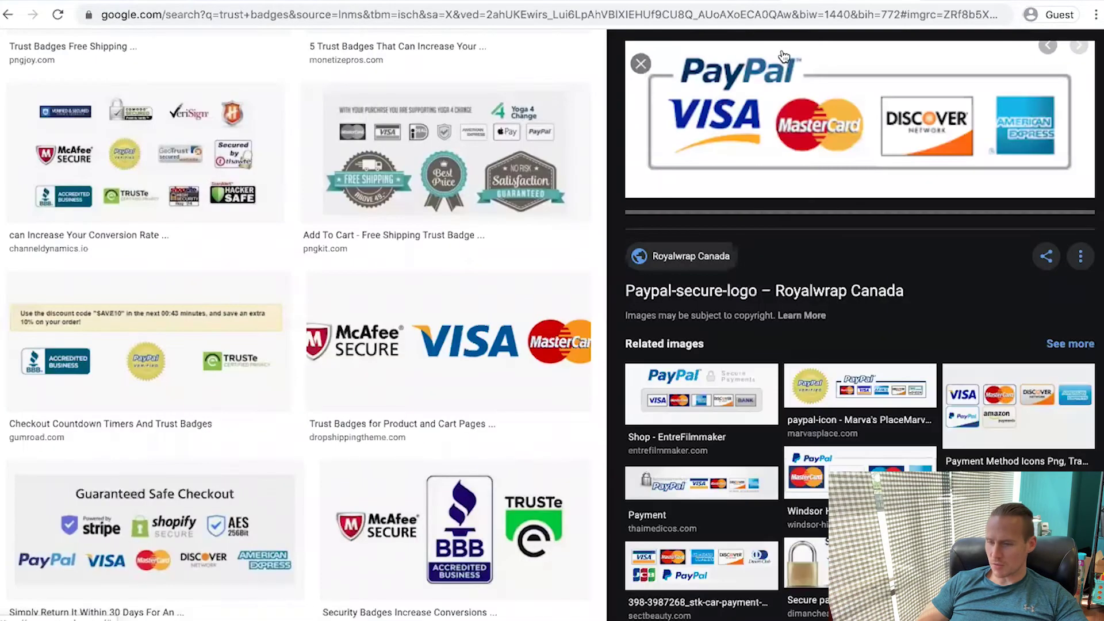
pyautogui.rightClick(876, 130)
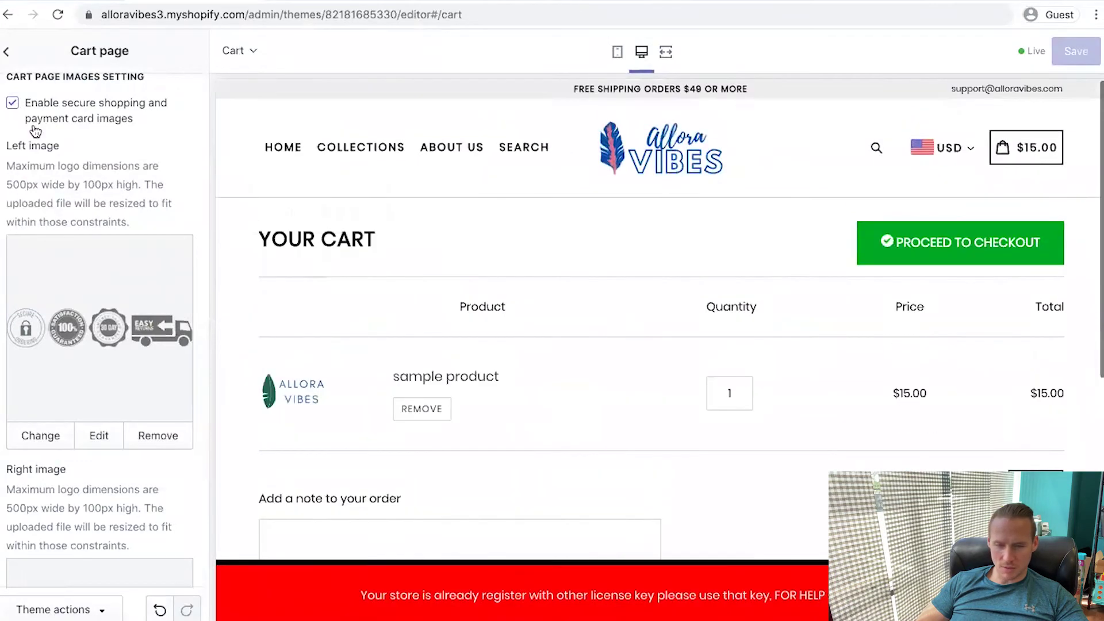
pyautogui.scroll(5, 33, 123)
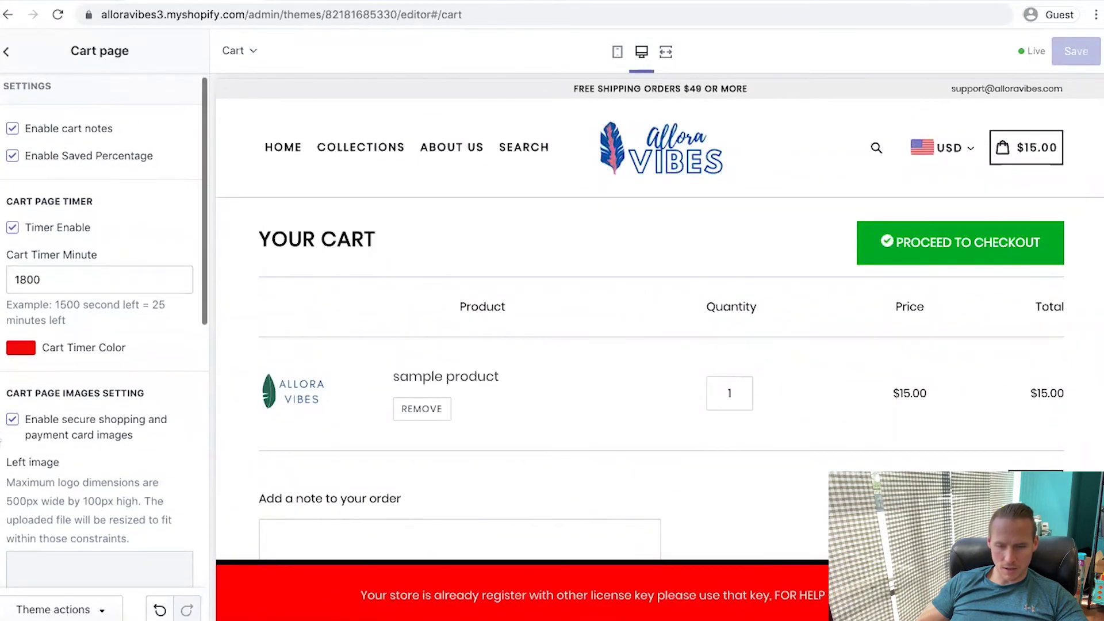
# Turn off cart notes and return to the sections list
pyautogui.click(109, 135)
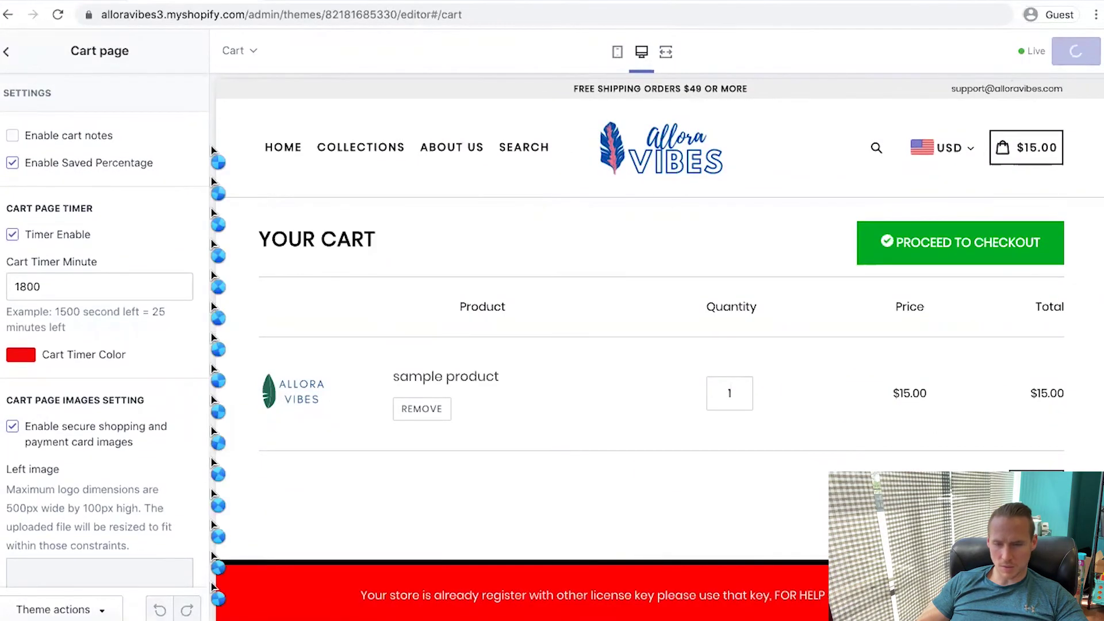
pyautogui.click(7, 50)
pyautogui.click(51, 205)
pyautogui.scroll(-6, 101, 343)
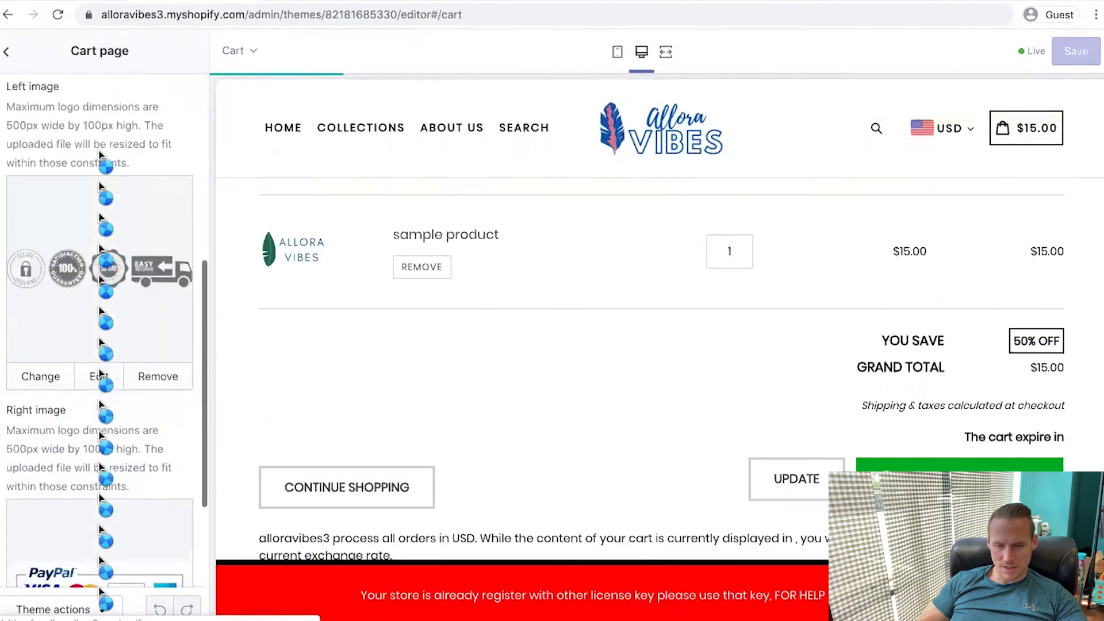
pyautogui.scroll(6, 101, 343)
pyautogui.click(6, 60)
# Preview the checkout page and pick the PayPal card badge as its image
pyautogui.click(36, 163)
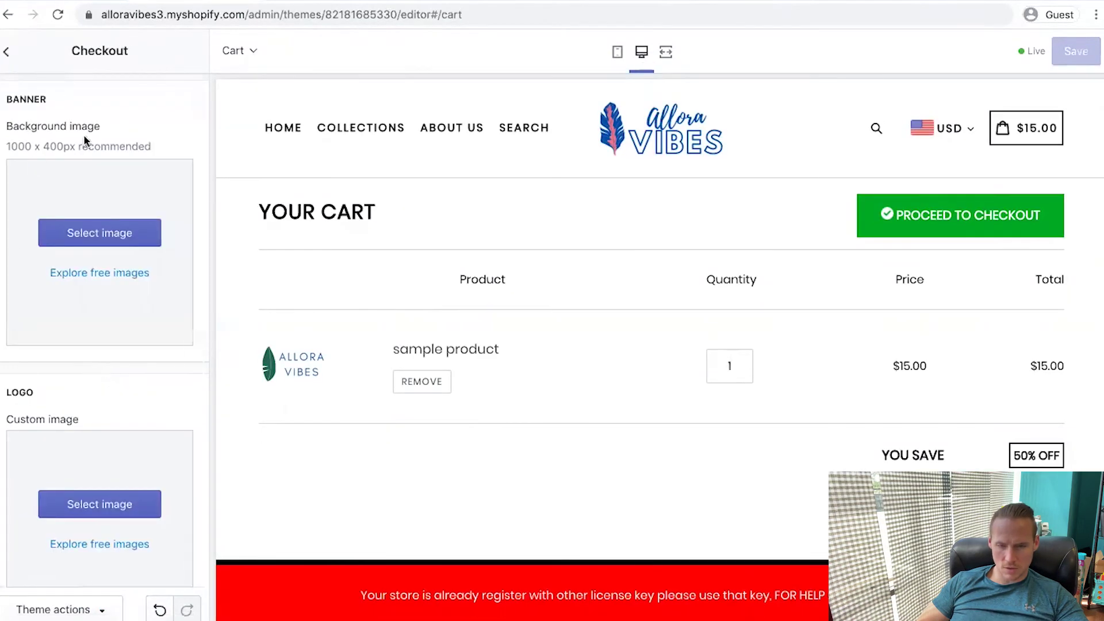
pyautogui.click(6, 51)
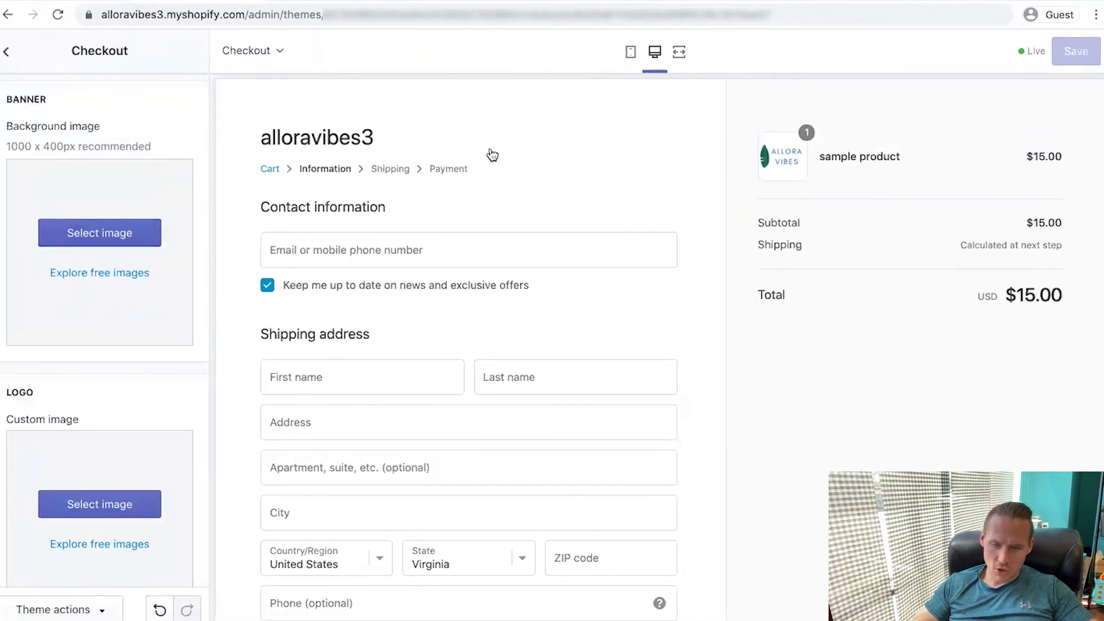
pyautogui.click(151, 236)
pyautogui.click(148, 172)
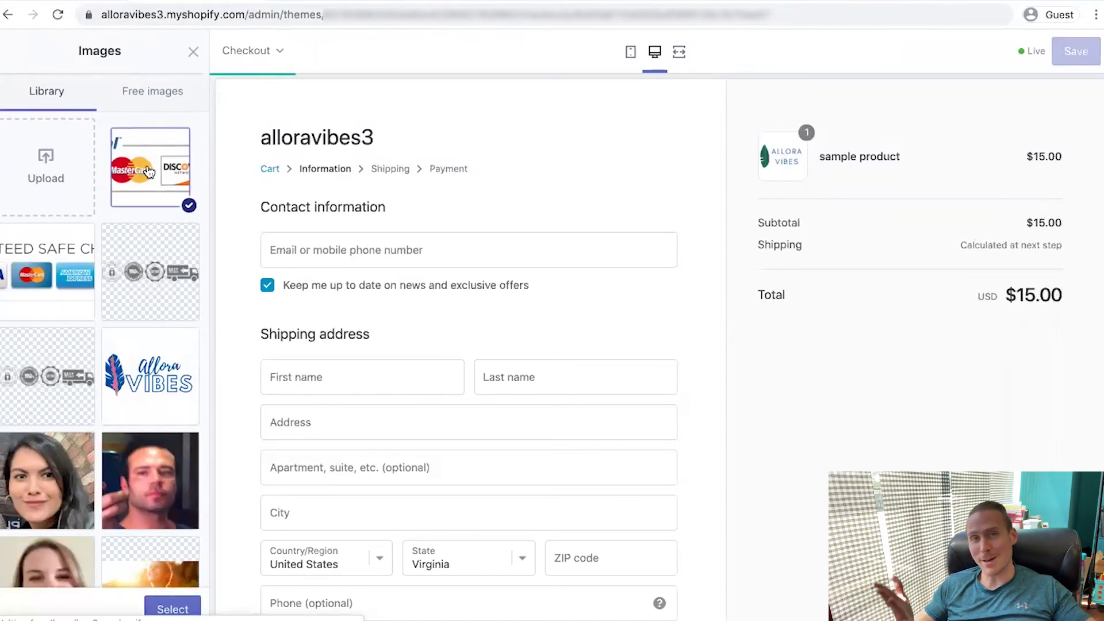
pyautogui.click(173, 609)
# Set the PayPal card badge as the checkout logo at Large size
pyautogui.scroll(-5, 158, 367)
pyautogui.click(93, 247)
pyautogui.click(154, 201)
pyautogui.click(173, 609)
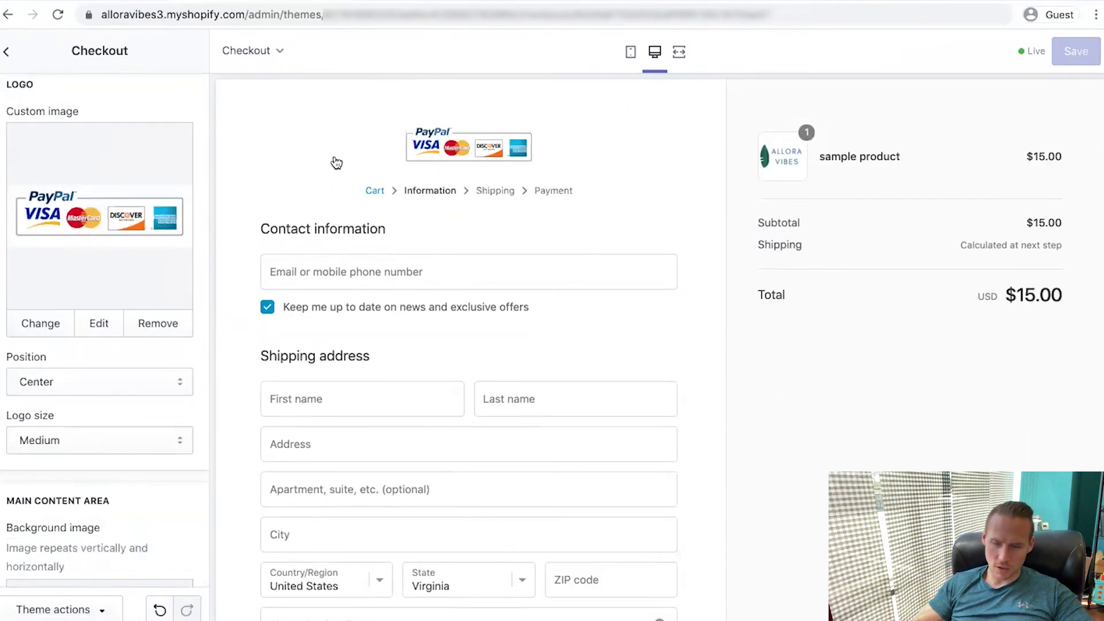
pyautogui.scroll(-2, 46, 375)
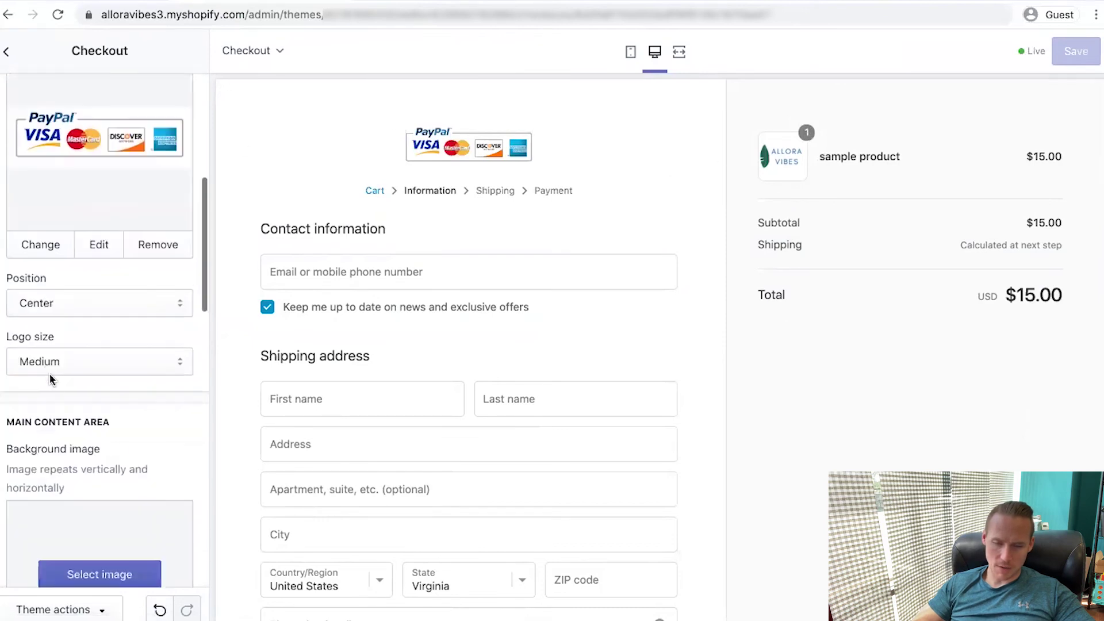
pyautogui.click(59, 361)
pyautogui.click(58, 373)
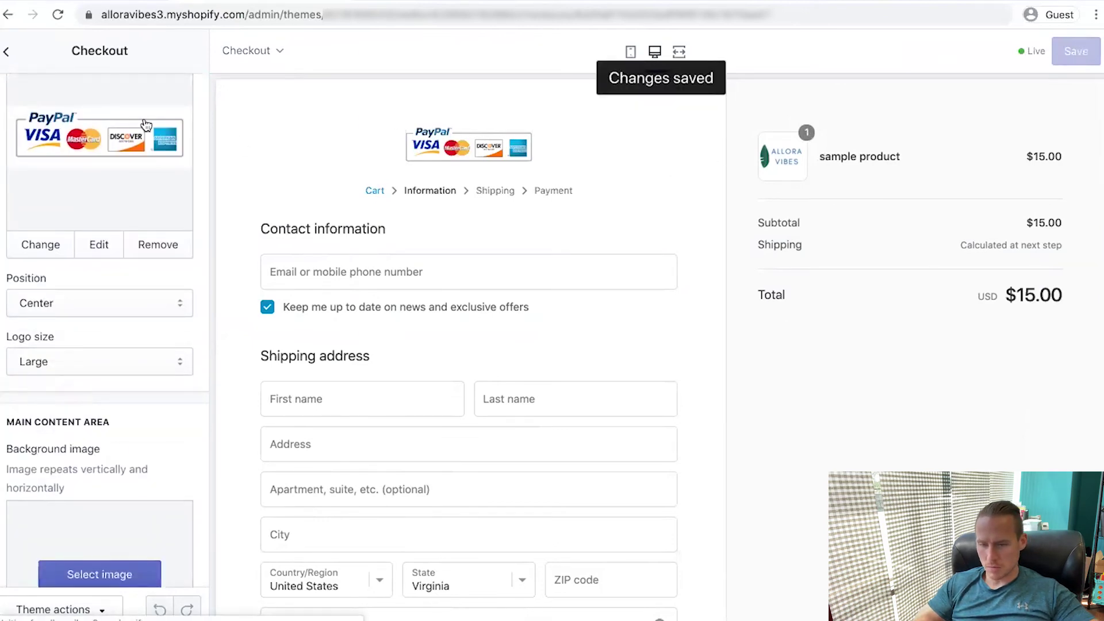
pyautogui.scroll(-10, 34, 377)
pyautogui.scroll(10, 139, 338)
pyautogui.scroll(-3, 437, 356)
pyautogui.scroll(3, 437, 357)
pyautogui.click(5, 51)
pyautogui.scroll(10, 111, 167)
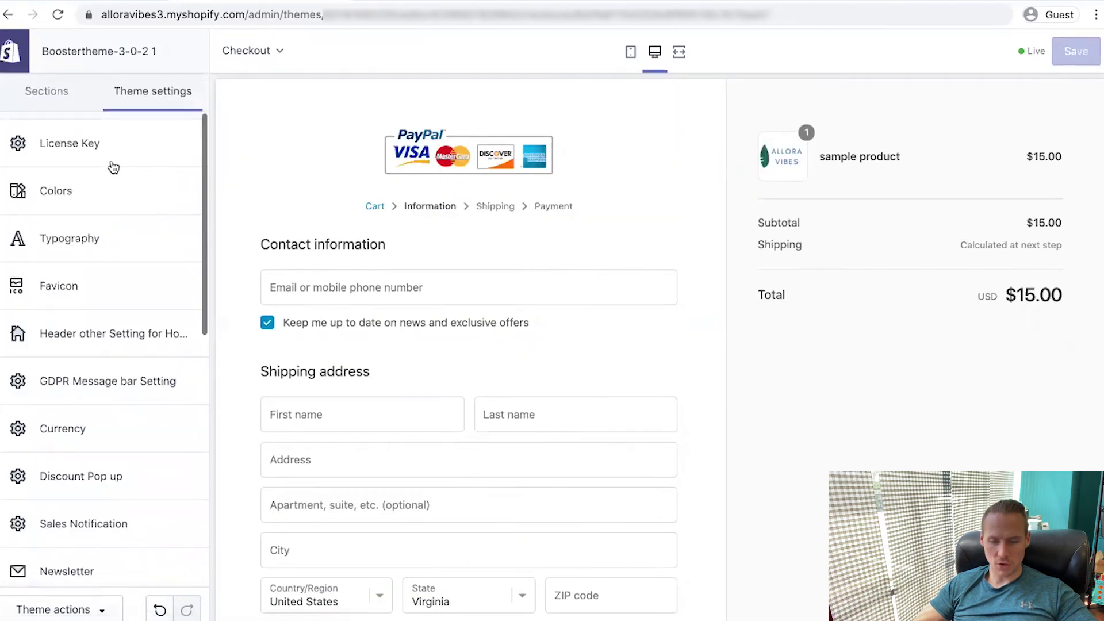